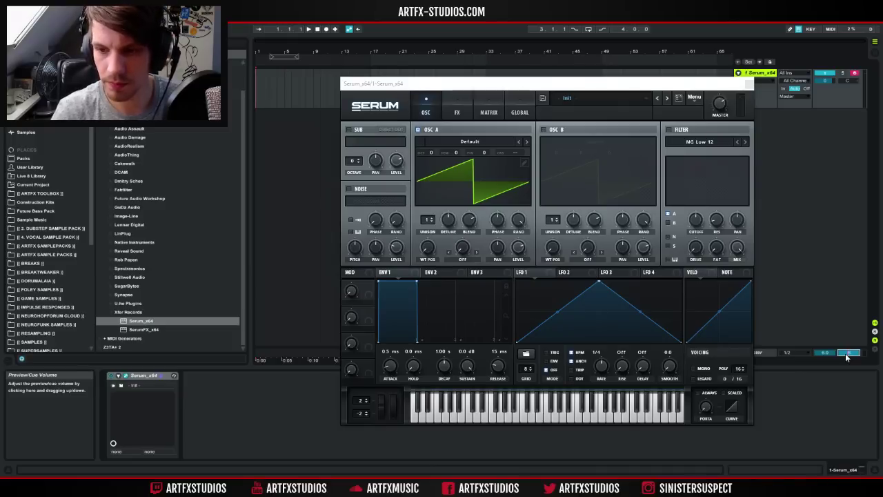
Set both the preview/cue volume and the master track volume to -6.0 dB.
left_click_drag(845, 353, 848, 358)
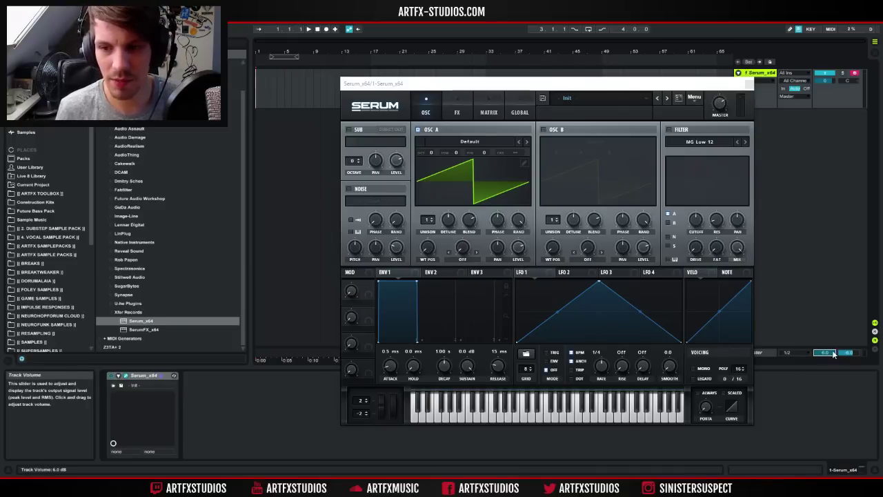
left_click_drag(832, 355, 833, 355)
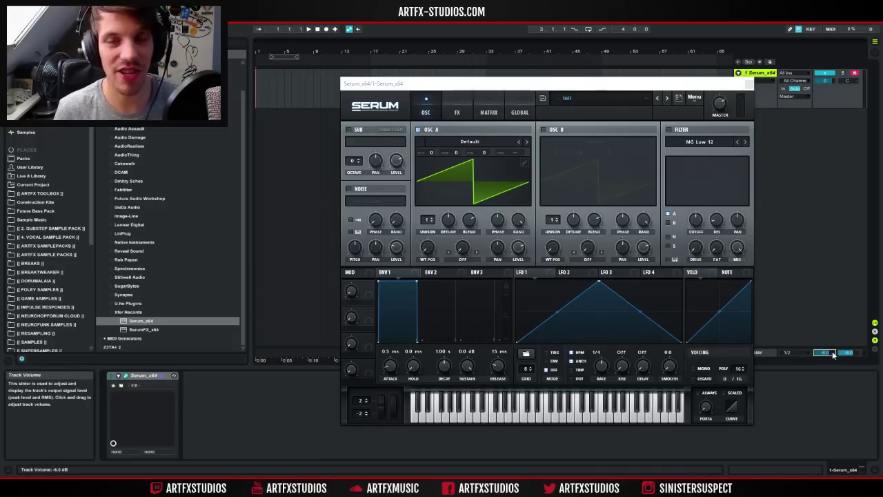
mouse_move(735, 254)
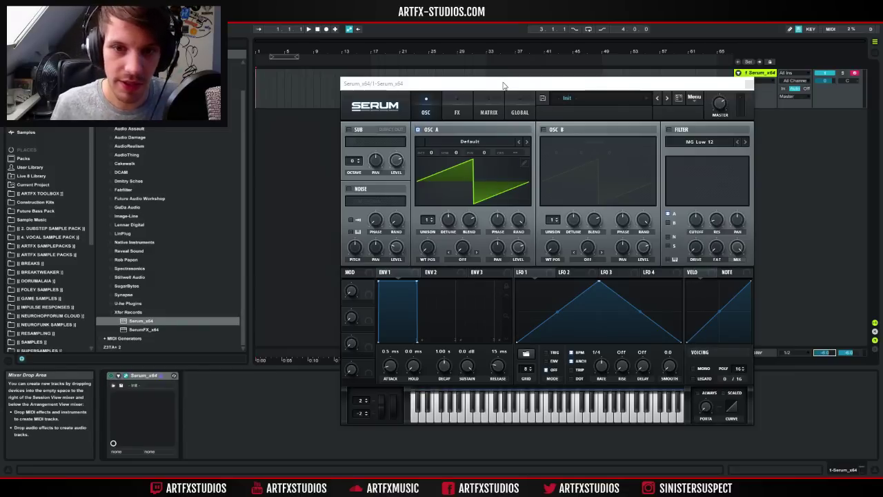
left_click_drag(503, 83, 470, 82)
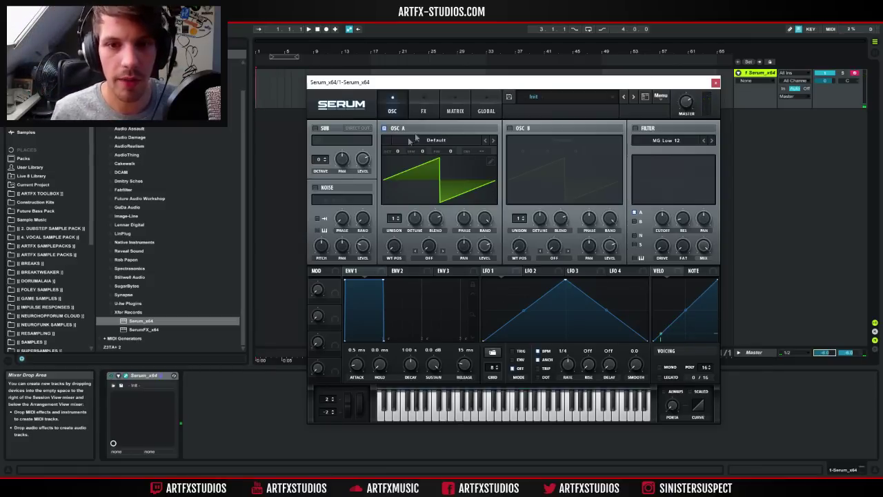
Load the PD-Phantom Choir preset from the Pads of ARTFX Forgotten Worlds in Serum and audition it.
left_click(579, 103)
mouse_move(573, 108)
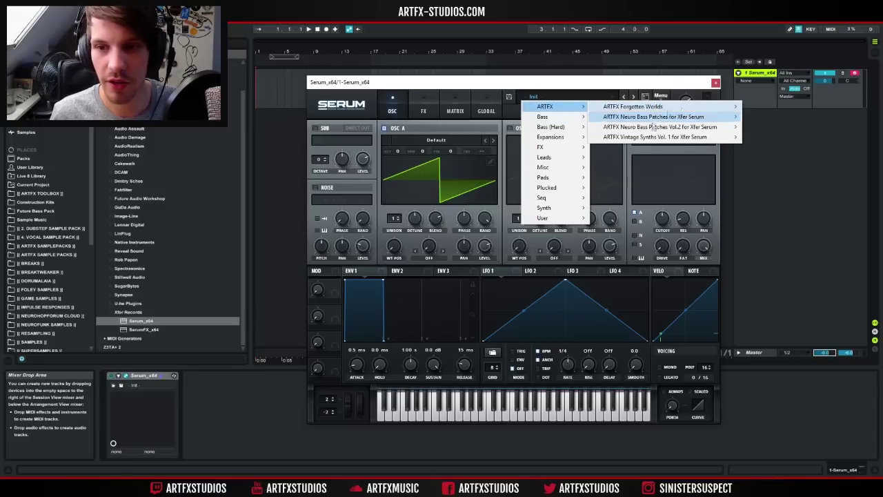
mouse_move(648, 109)
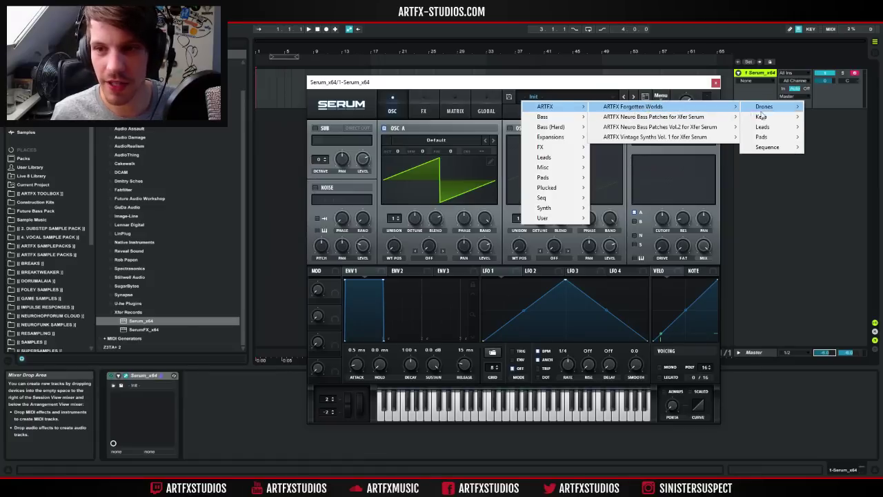
mouse_move(746, 141)
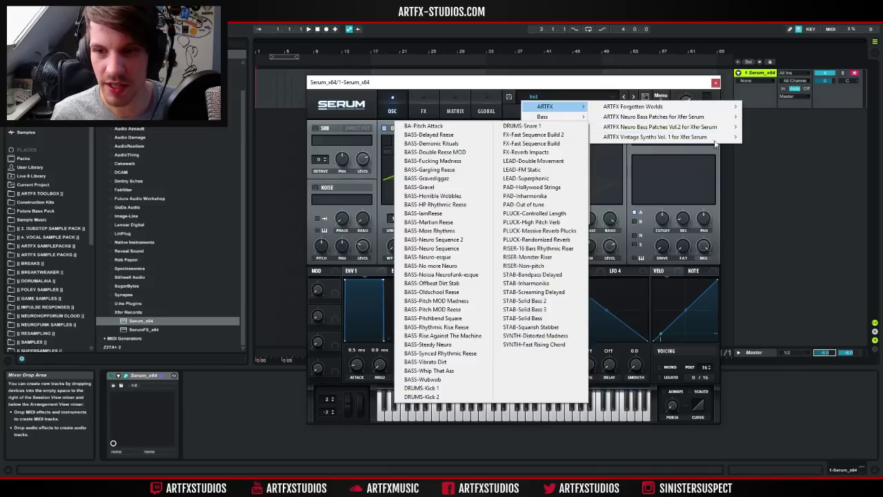
mouse_move(703, 107)
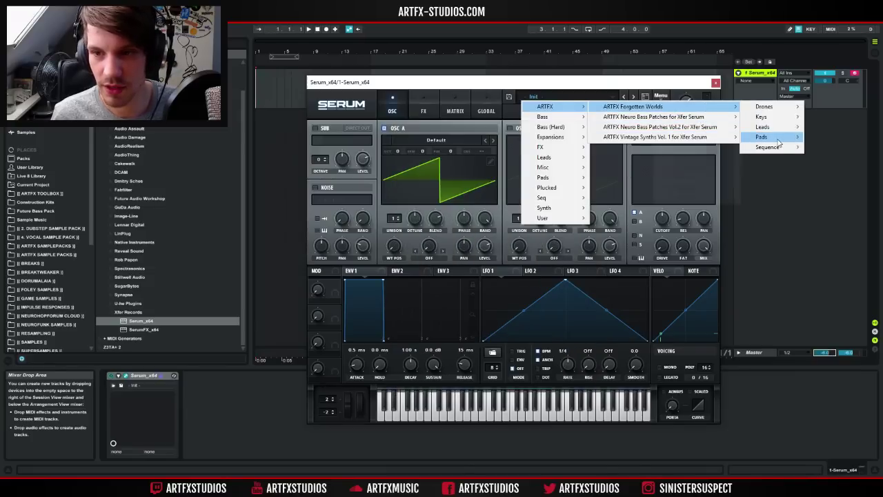
left_click(702, 167)
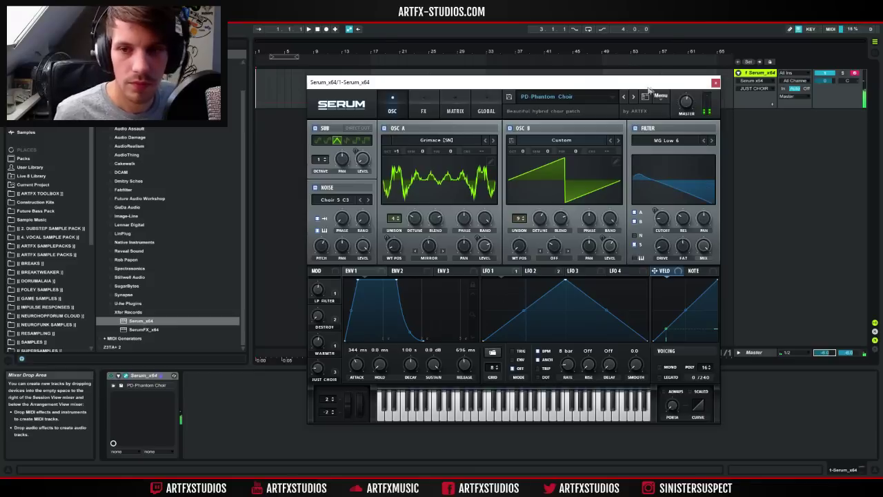
Load the PD-Disturbia pad preset from ARTFX Forgotten Worlds and audition it.
left_click(597, 98)
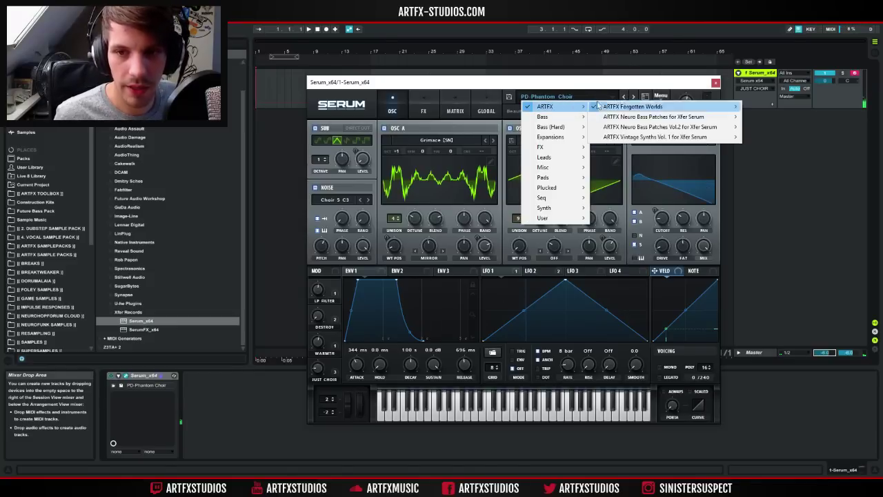
mouse_move(697, 111)
mouse_move(759, 137)
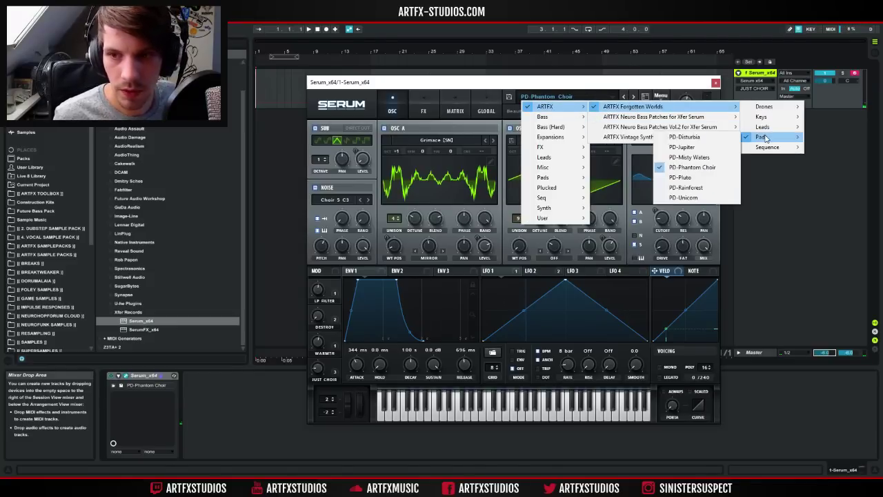
left_click(715, 141)
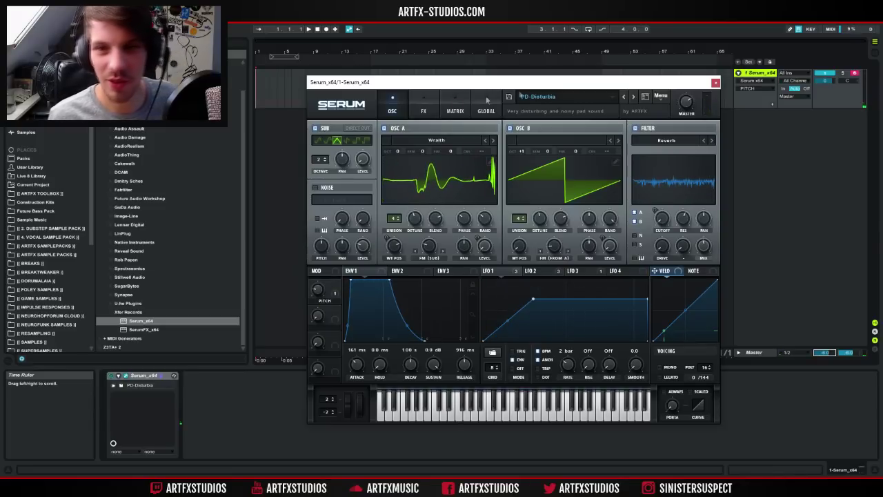
Reset Serum to its Init preset.
left_click(569, 98)
mouse_move(586, 103)
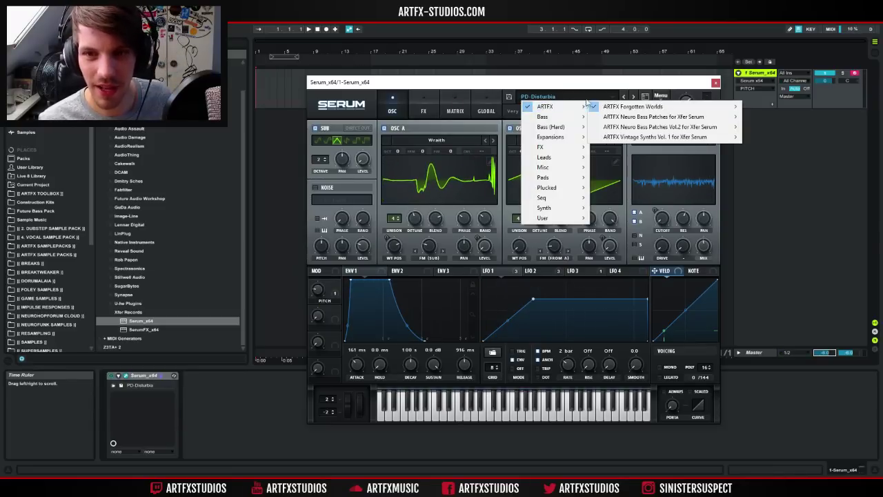
left_click(660, 97)
left_click(683, 144)
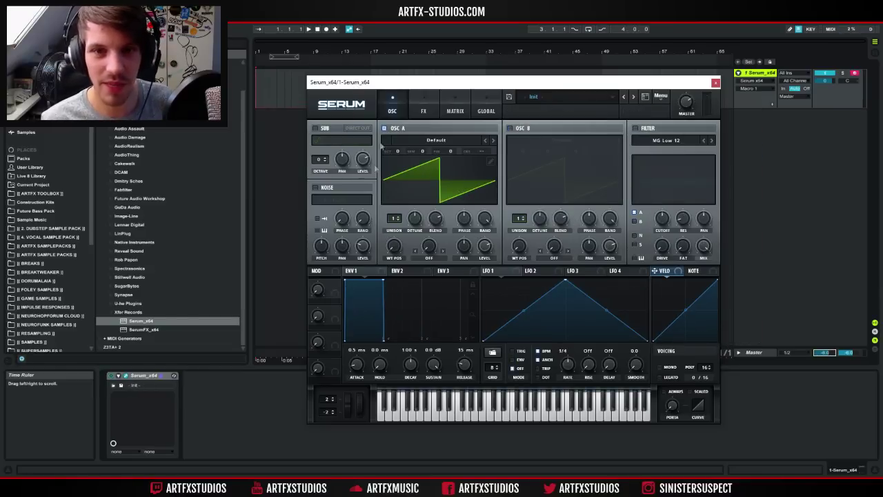
Load the Interesting Sines wavetable from ARTFX - Forgotten Worlds into oscillator A, audition its wavetable position, and close the synth window.
left_click_drag(389, 81, 406, 67)
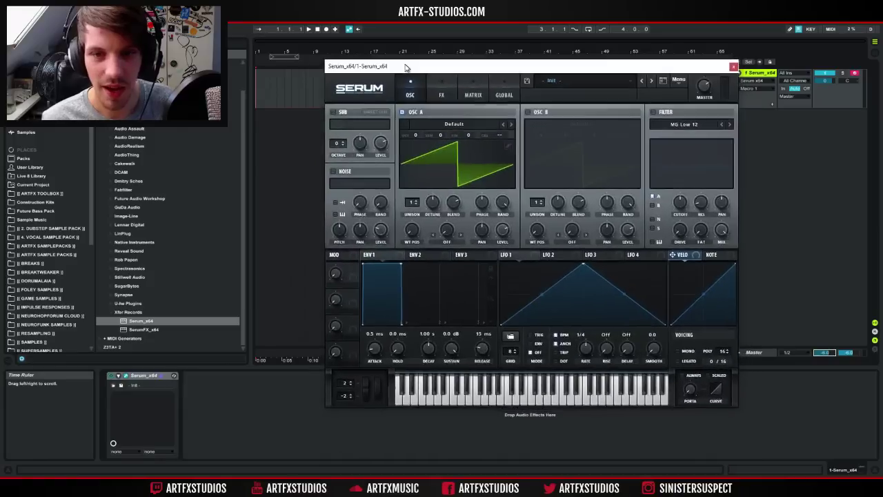
left_click(445, 127)
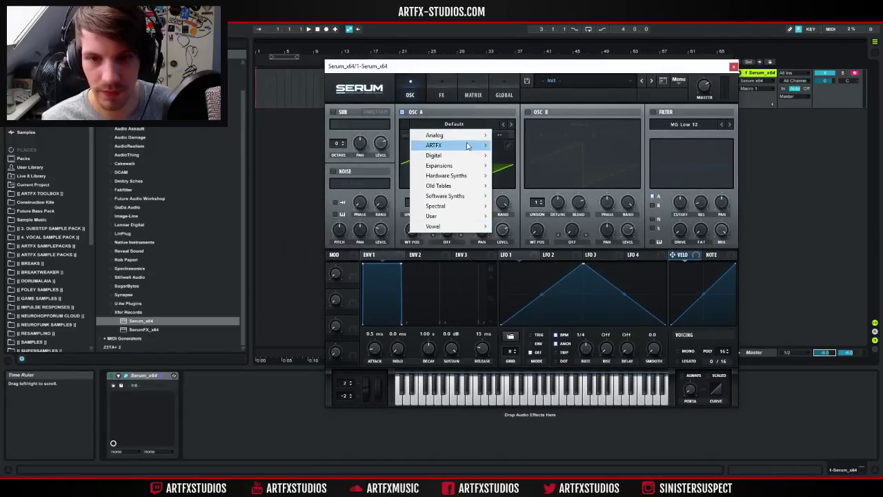
mouse_move(459, 145)
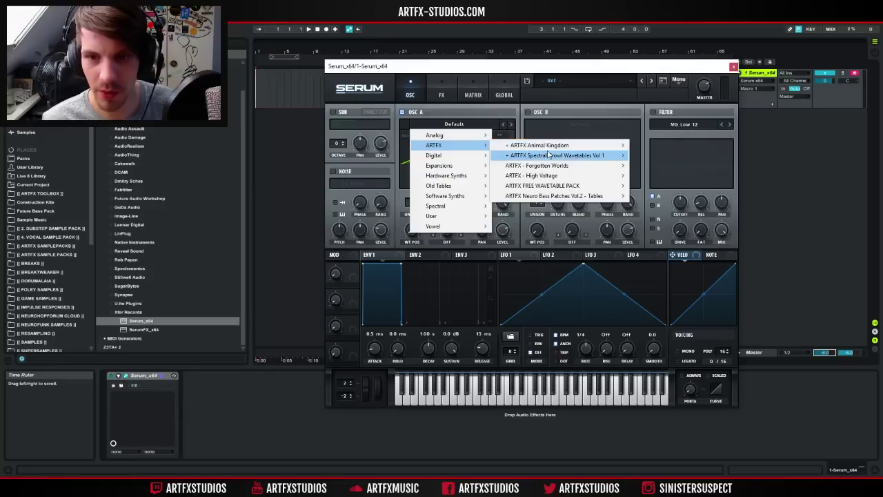
mouse_move(551, 166)
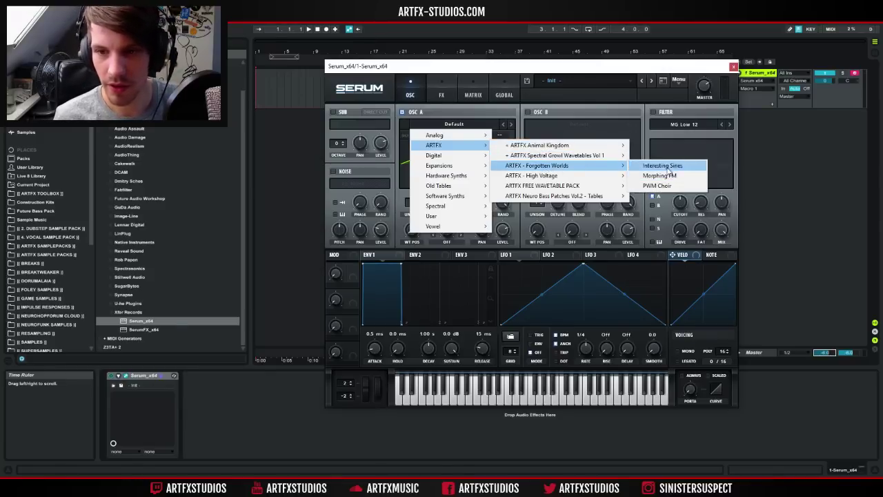
left_click(667, 166)
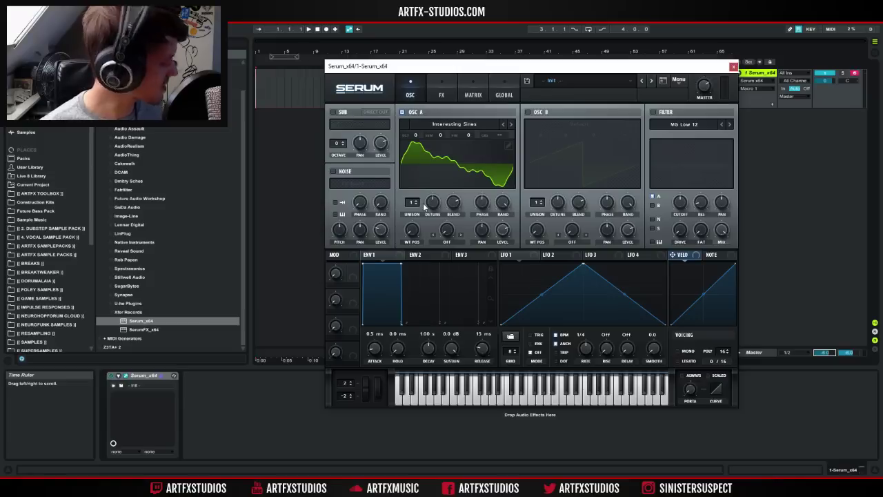
left_click_drag(412, 231, 427, 210)
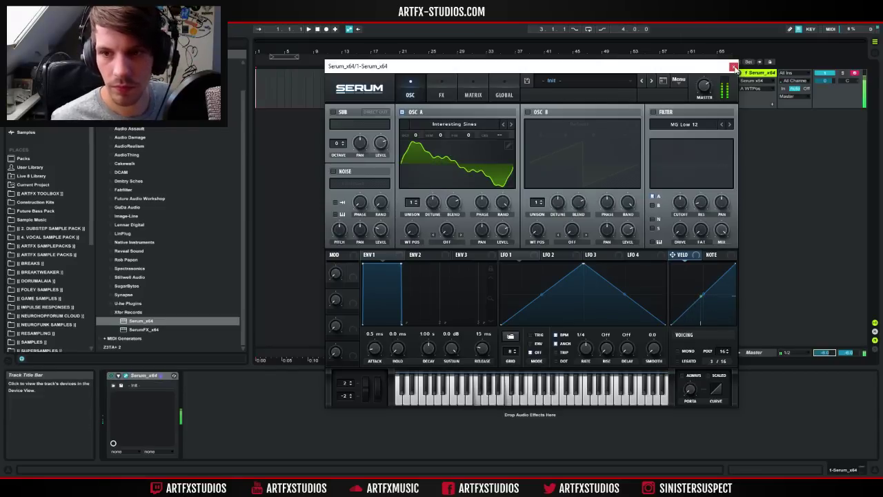
left_click(734, 66)
Insert an empty 16-bar MIDI clip from bar 1 to bar 17 on the Serum track and open it for note editing.
left_click_drag(256, 88, 369, 110)
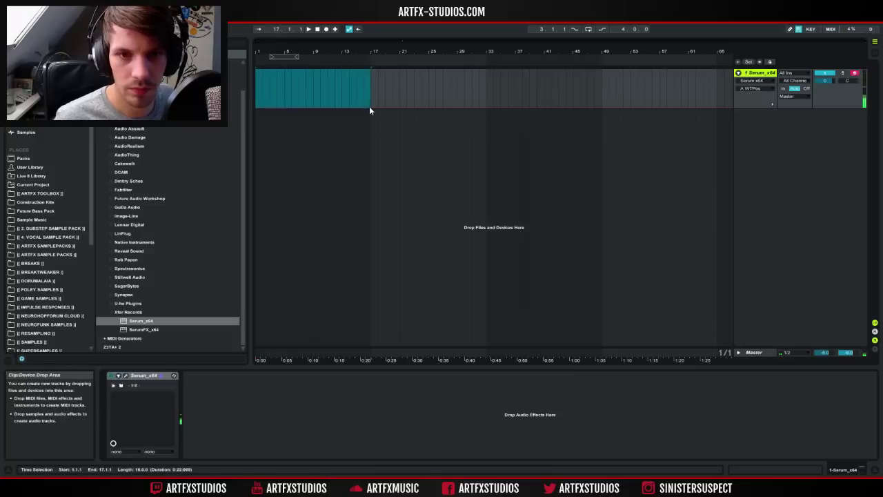
key("a")
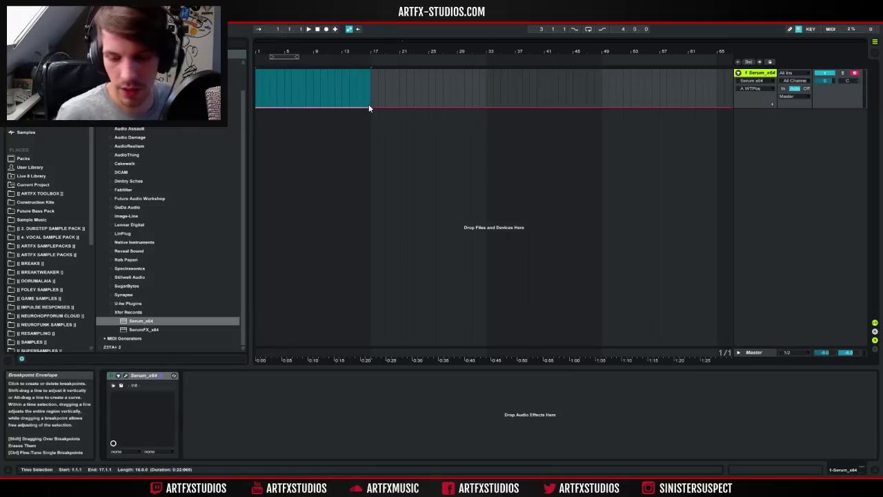
key("ctrl+shift+m")
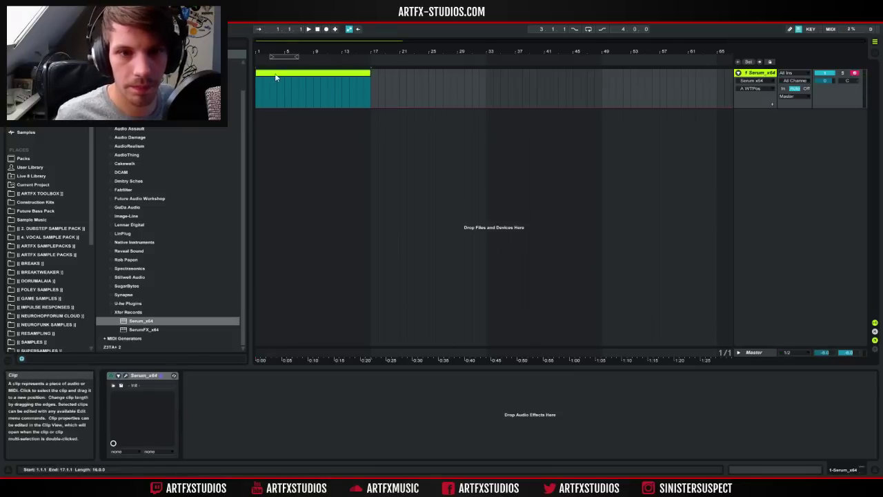
double_click(276, 74)
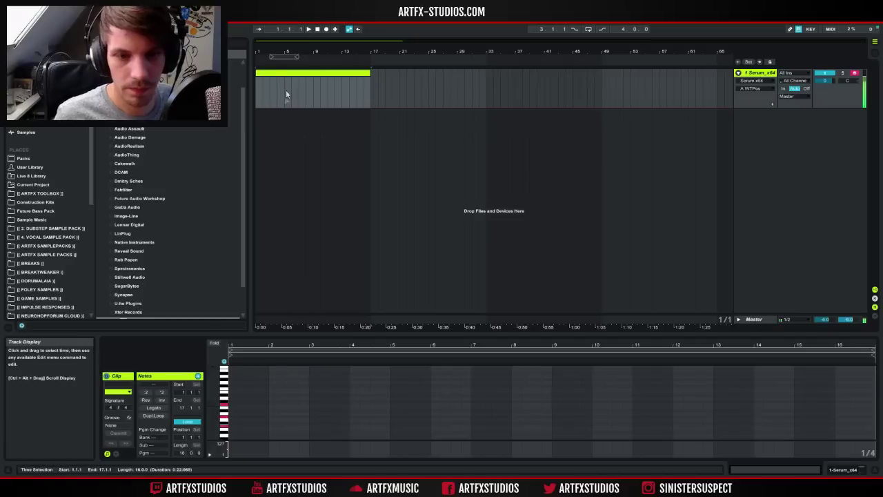
Draw a two-bar chord of F2, G#2 and C3 at the clip's start and play it back.
left_click(232, 428)
left_click(235, 416)
double_click(234, 404)
left_click_drag(267, 389, 309, 414)
left_click_drag(360, 330, 394, 207)
left_click(308, 29)
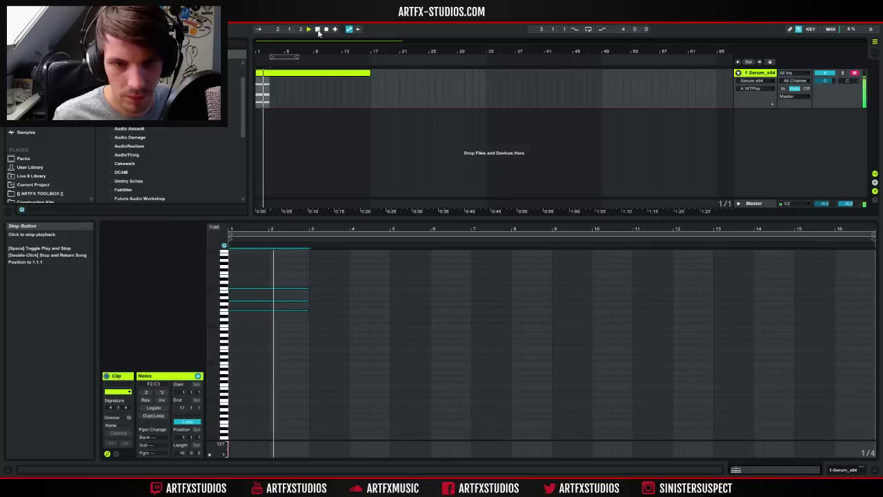
left_click(318, 30)
Copy the first chord to bar 3, transposed to D#2–A#2, and raise its middle note to G2.
left_click_drag(301, 268, 249, 353)
left_click_drag(241, 312, 316, 314)
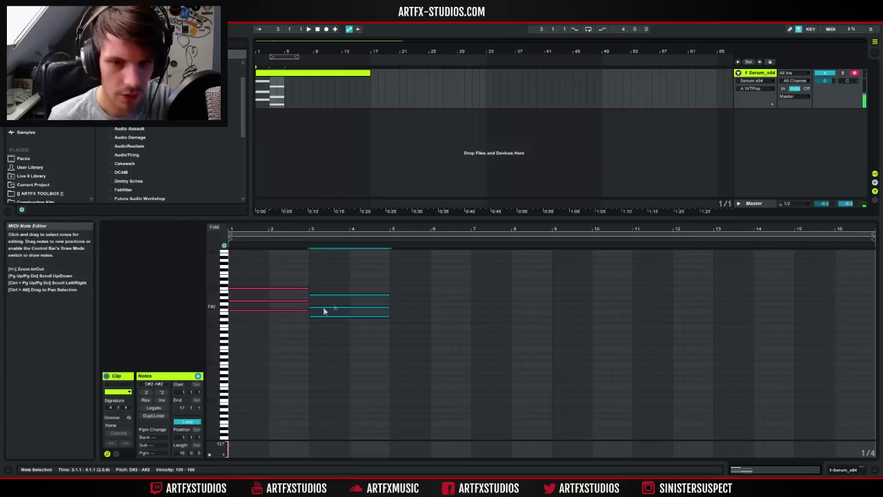
left_click_drag(388, 306, 382, 312)
key("Up")
key("space")
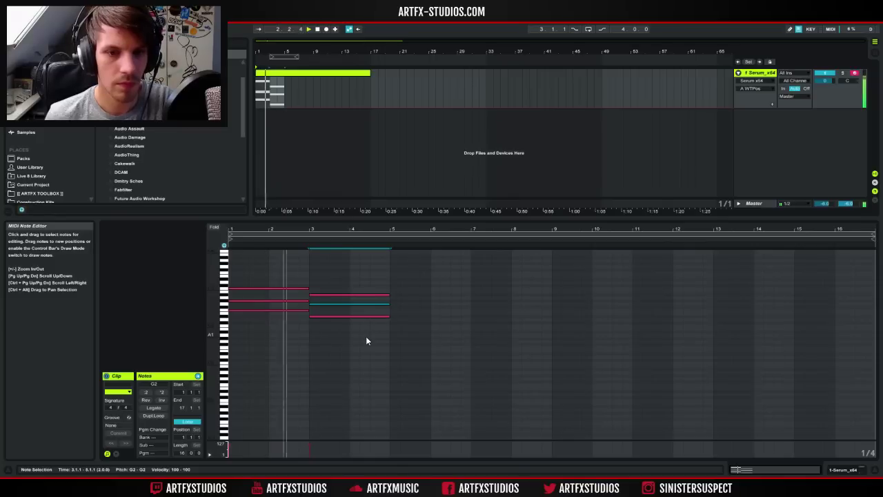
Add two-bar chord copies at bar 5 (C#2–G#2) and bar 7 (C2–G2), with the last chord's middle note lowered to D#2.
left_click_drag(355, 256, 422, 328)
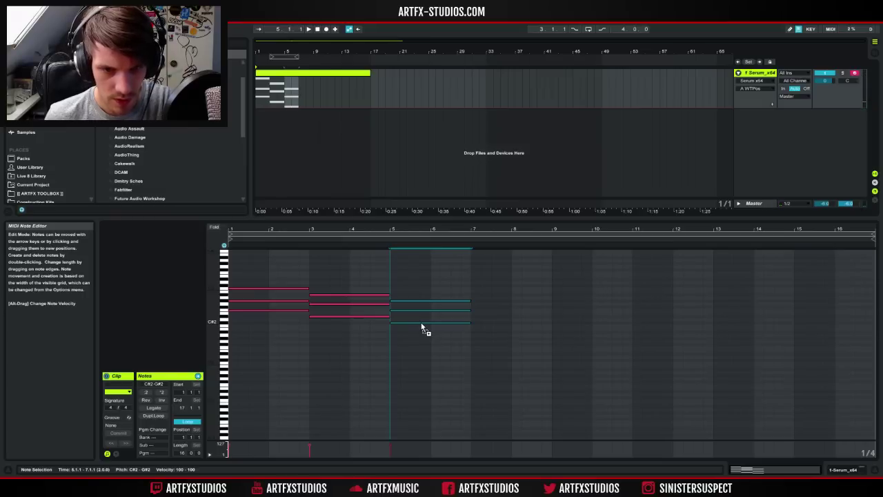
left_click_drag(422, 328, 504, 331)
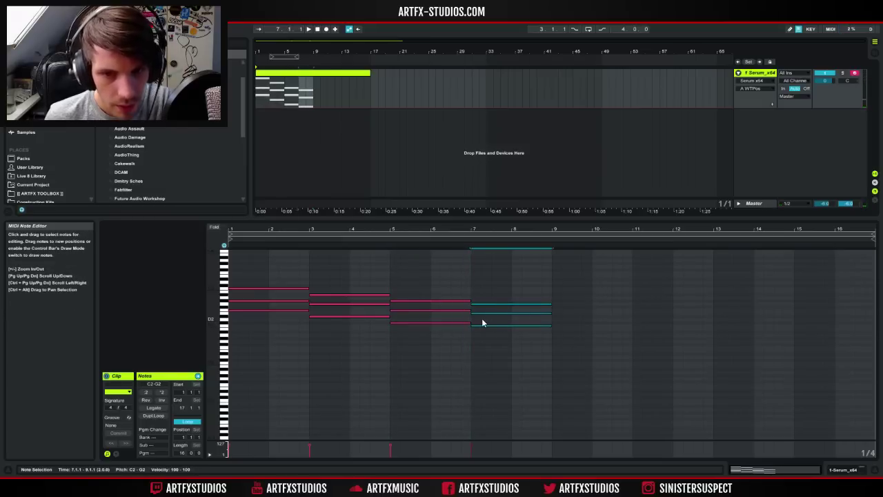
left_click(483, 318)
left_click_drag(483, 312, 483, 314)
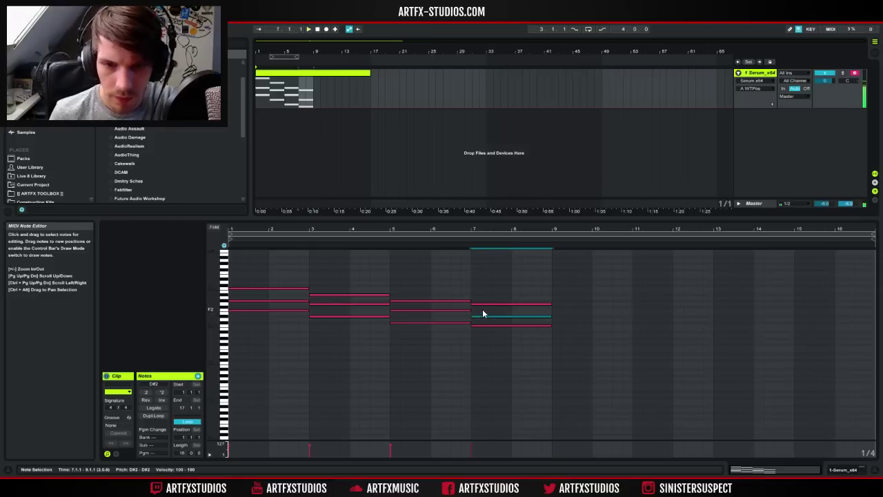
key("space")
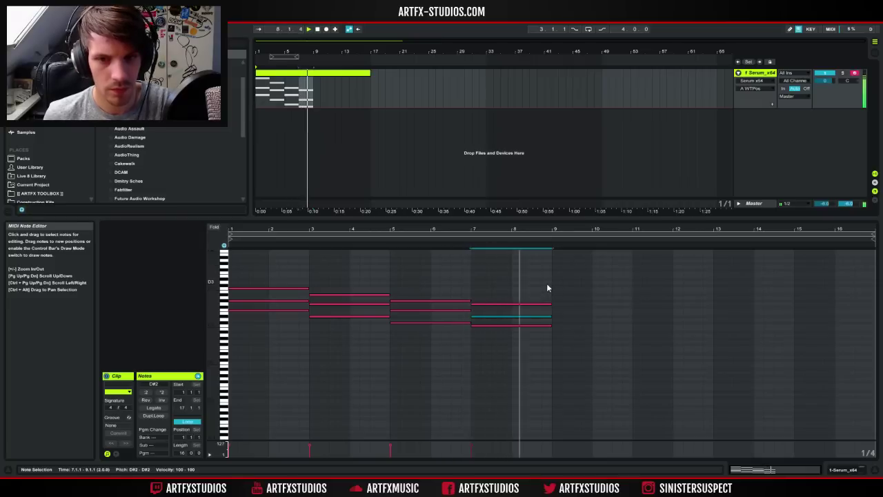
Try duplicating the eight-bar chord progression from bar 9 onward, and undo the duplication.
left_click_drag(548, 280, 245, 358)
key("ctrl+d")
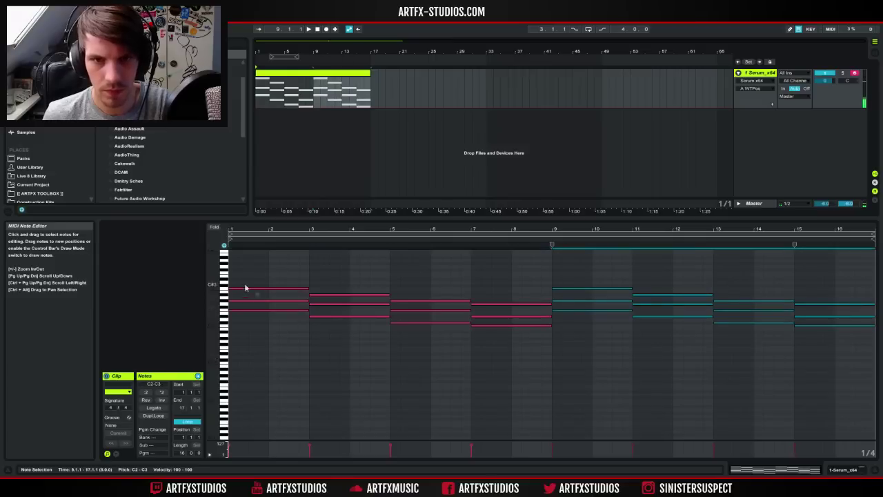
key("space")
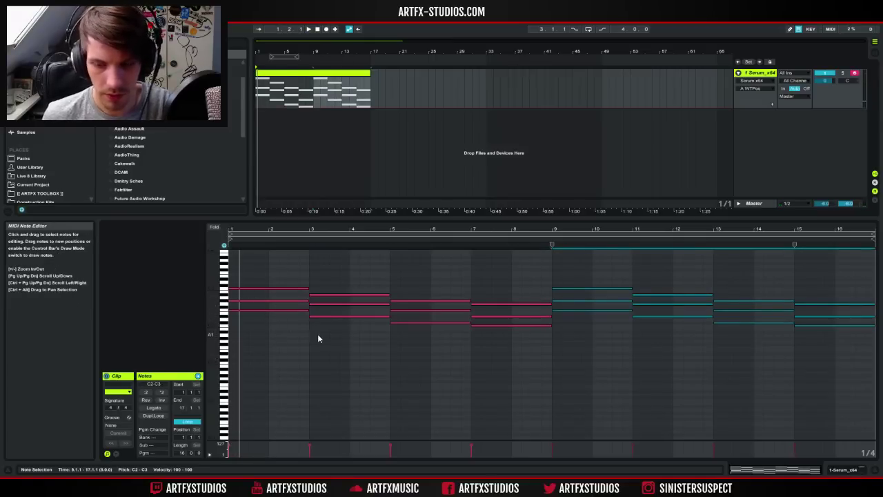
key("ctrl+z")
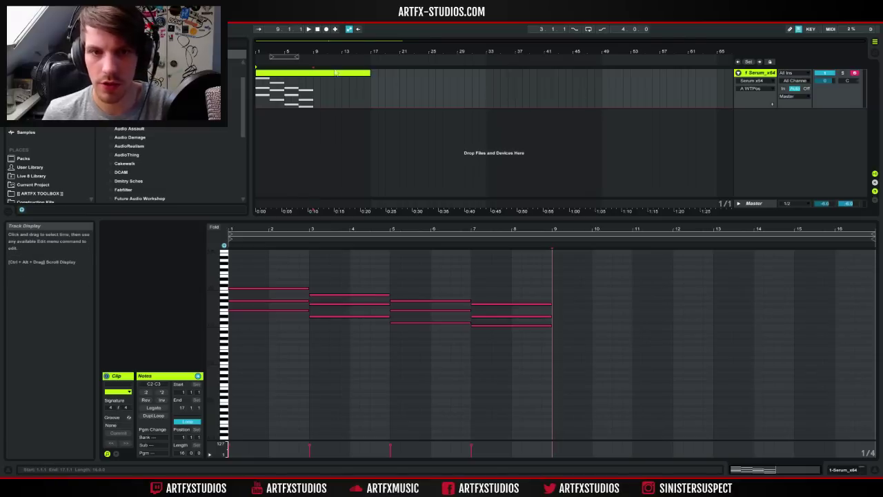
Set an eight-bar loop from bar 1 over the chord progression, turn looping on, and start playback.
left_click_drag(284, 55, 313, 55)
left_click(588, 30)
key("space")
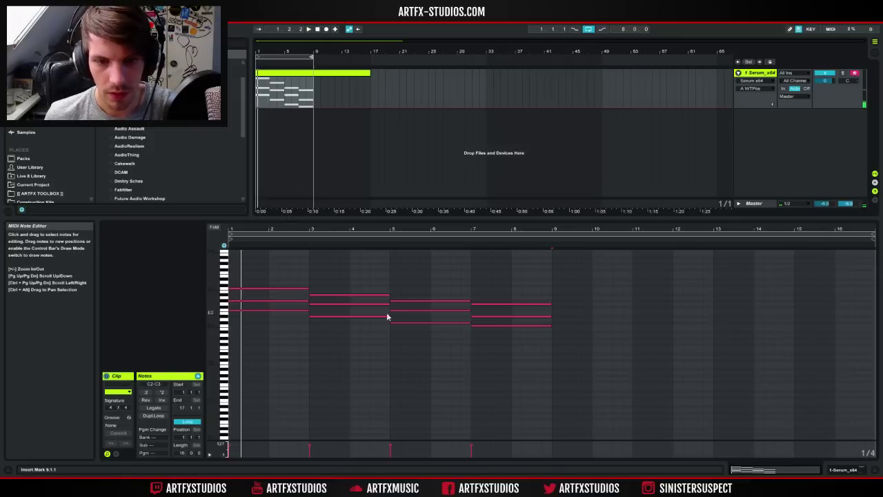
Raise the chords from bar 3 to bar 9 by one octave.
left_click_drag(359, 338, 516, 276)
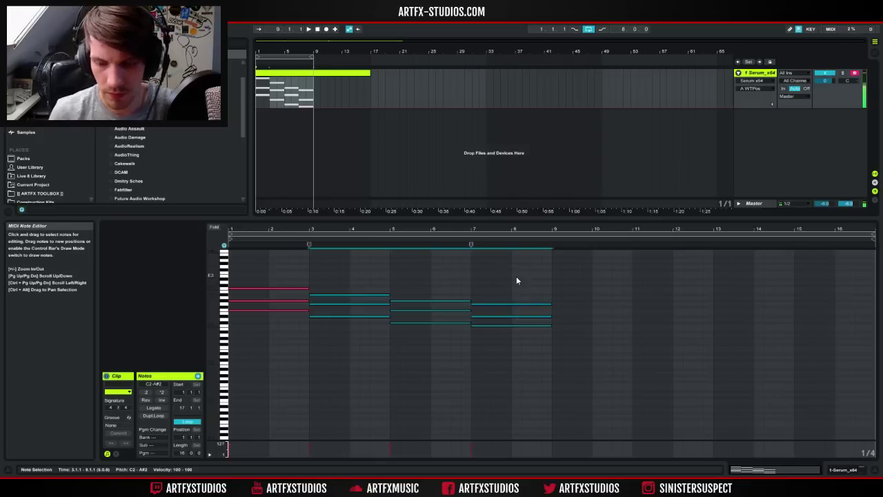
key("shift+Up")
left_click_drag(334, 260, 415, 252)
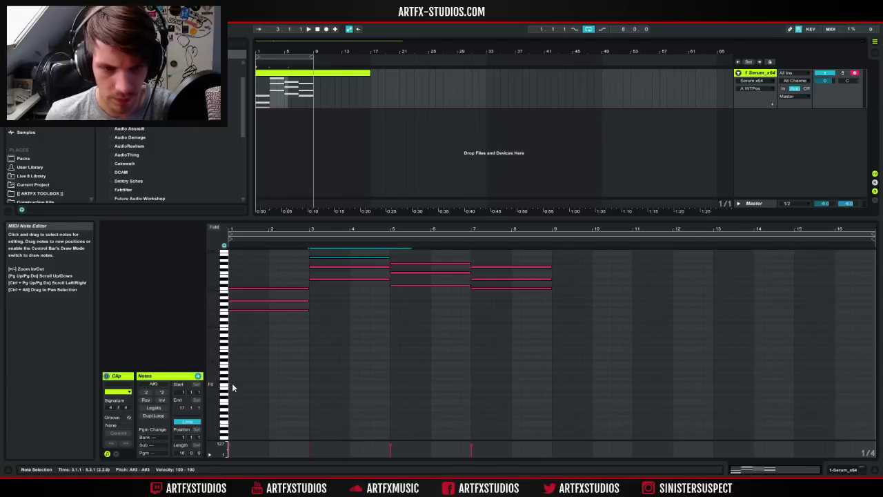
Add two-bar bass notes F1, D#1, C#1 and C1 under the four chords and audition them.
mouse_move(232, 383)
left_mouse_down()
mouse_move(305, 377)
mouse_move(288, 352)
mouse_move(530, 361)
left_mouse_up()
key("space")
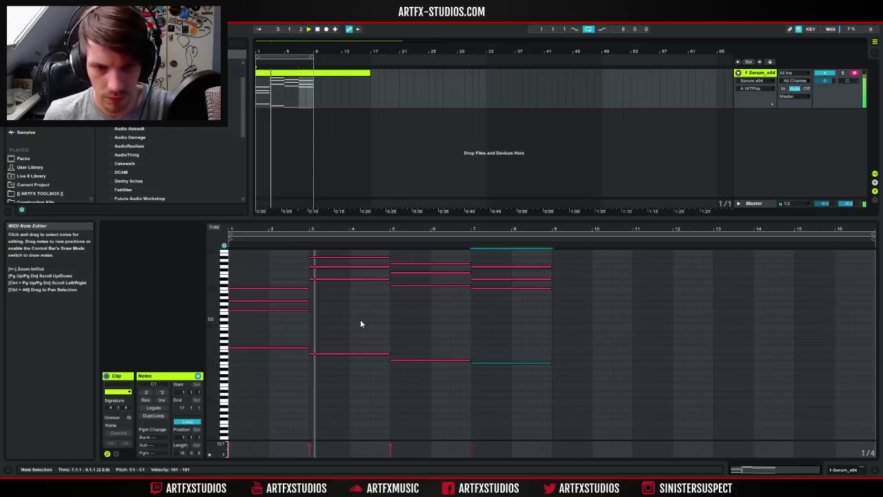
key("space")
Raise the first chord by one octave to F3–C4 and audition the progression.
left_click_drag(280, 326, 287, 265)
key("shift+Up")
key("space")
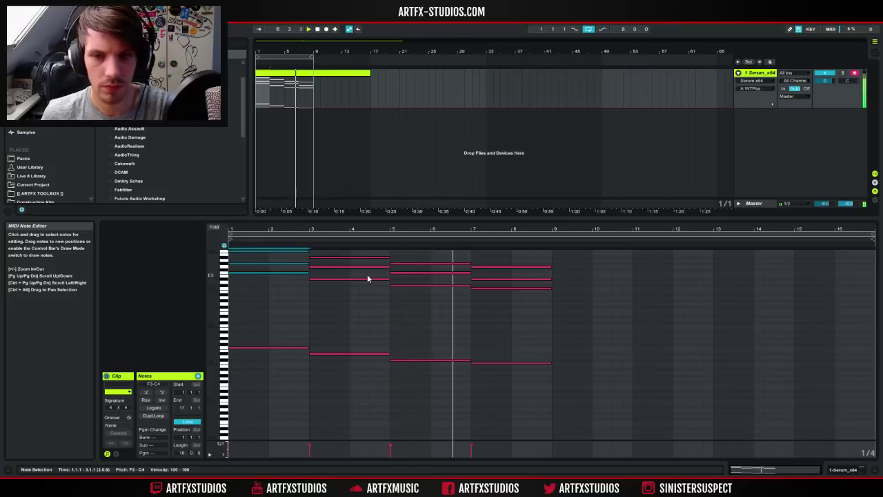
key("space")
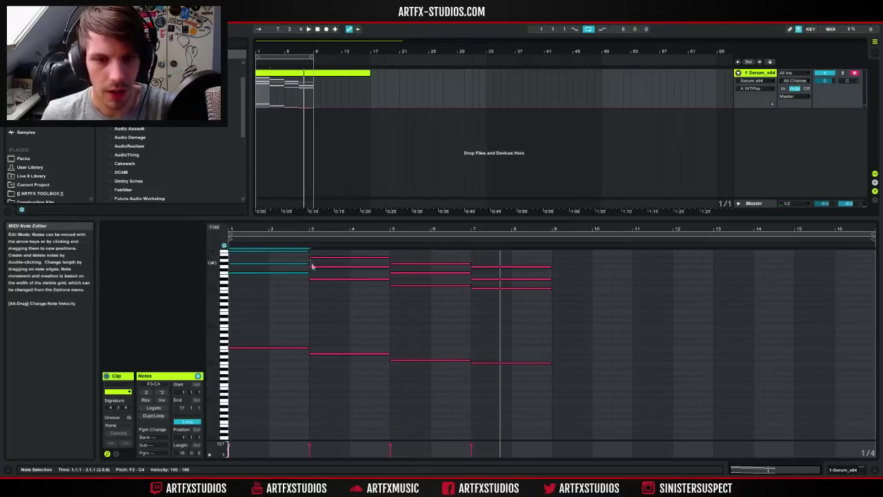
Lower the top notes of the first two chords by one octave, to C3 and A#2, and start playback.
scroll(334, 340, "up", 3)
left_click_drag(271, 262, 326, 289)
key("shift+Down")
key("space")
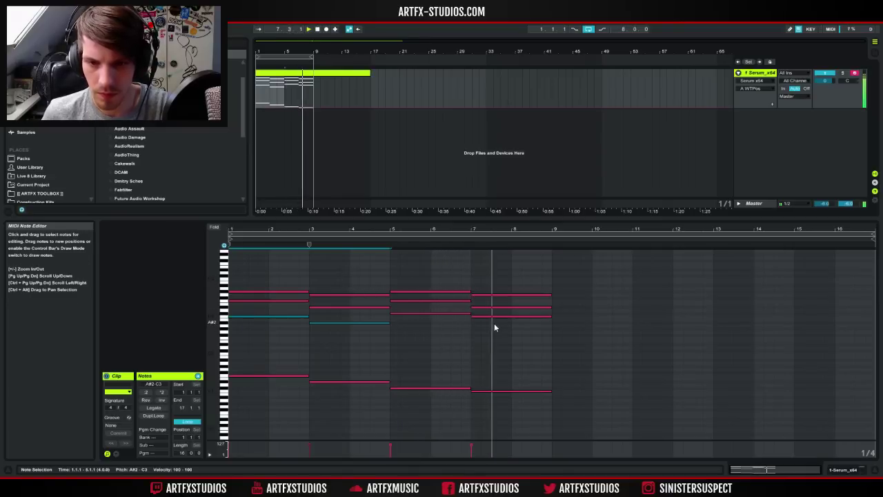
Duplicate the eight-bar progression with its bass notes to bar 9 and extend the arrangement loop to 16 bars.
left_click_drag(548, 266, 266, 426)
key("ctrl+d")
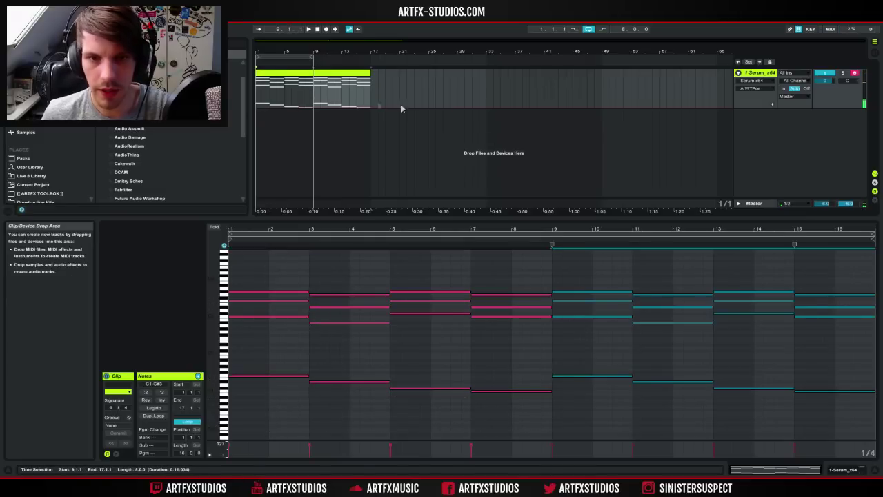
left_click_drag(313, 56, 364, 55)
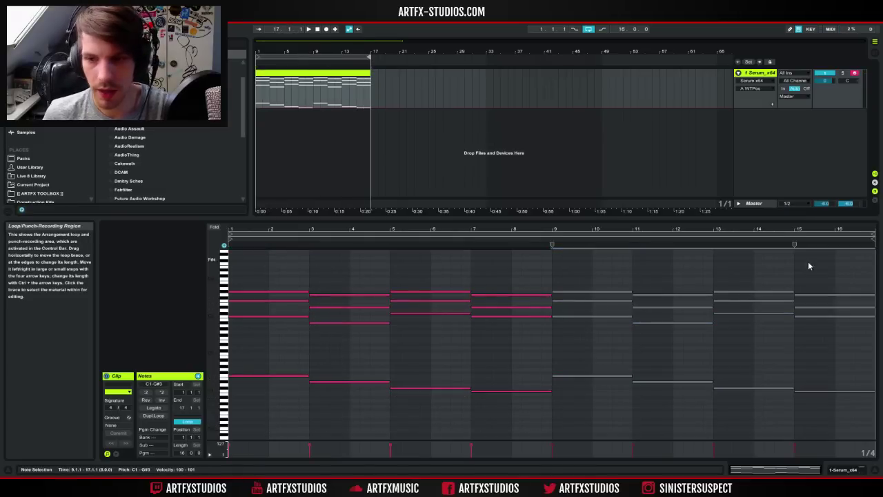
Raise the lowest upper-chord notes at bars 15 and 11 by one octave, to C4 and A#3, and play from bar 9.
left_click(827, 298)
key("space")
key("shift+Down")
left_click(820, 316)
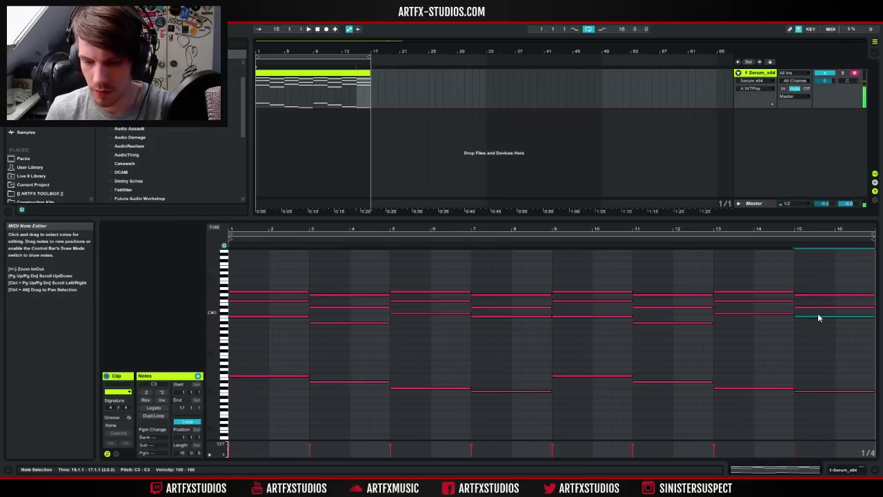
key("shift+Up")
left_click(647, 324)
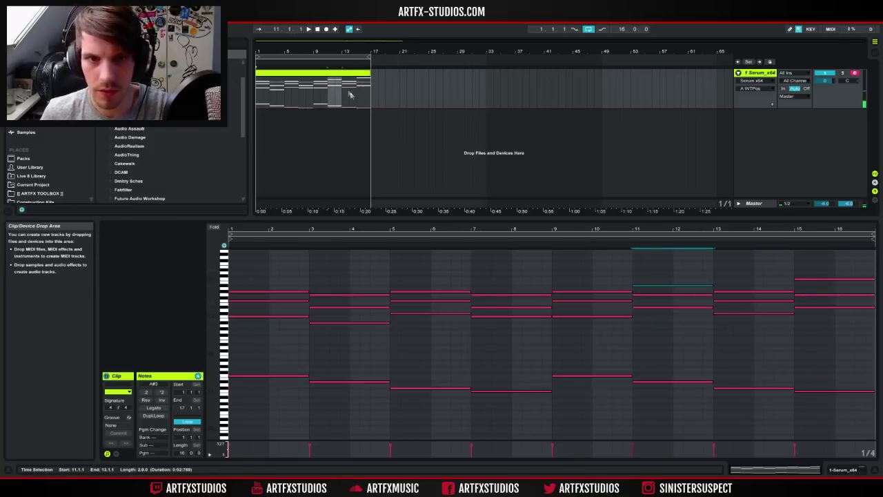
left_click(316, 90)
key("space")
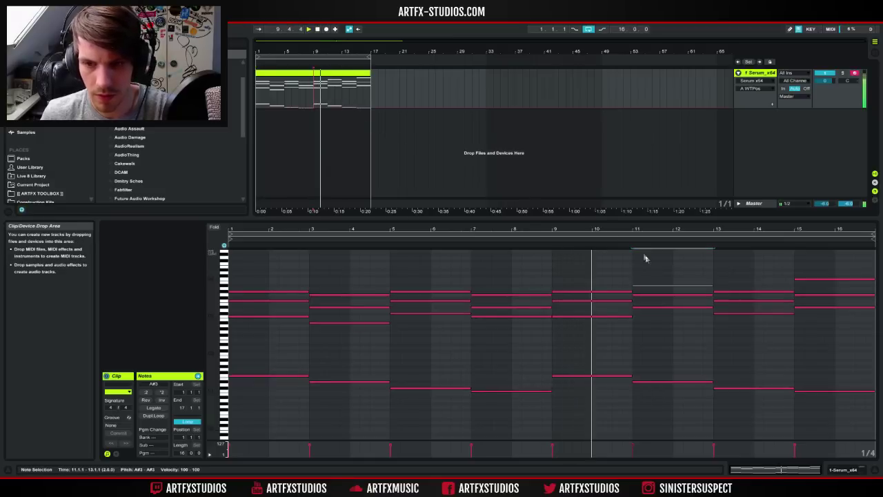
Raise the lowest upper-chord note at bar 13 by one octave to C#4 and audition from bar 13.
left_click(672, 285)
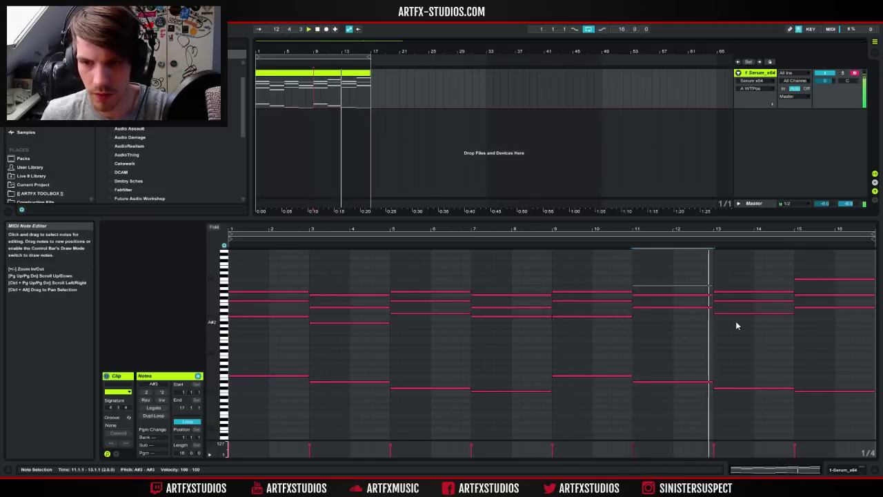
left_click(733, 304)
key("shift+Up")
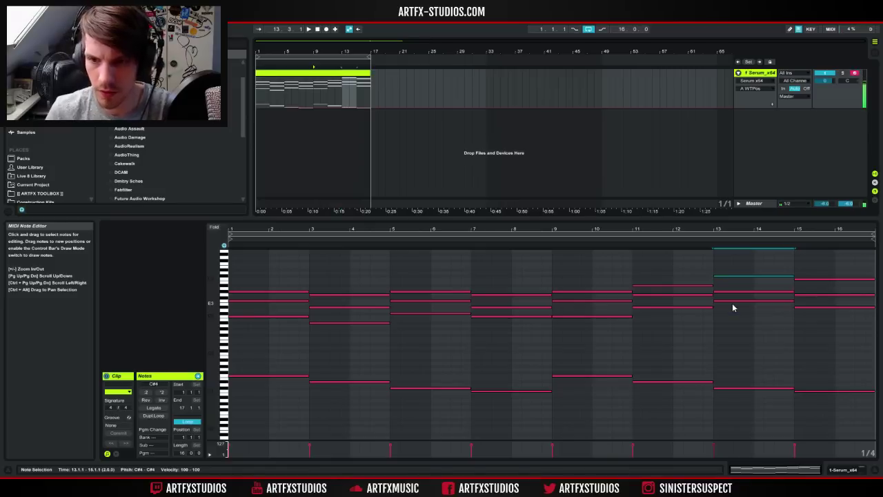
left_click(344, 97)
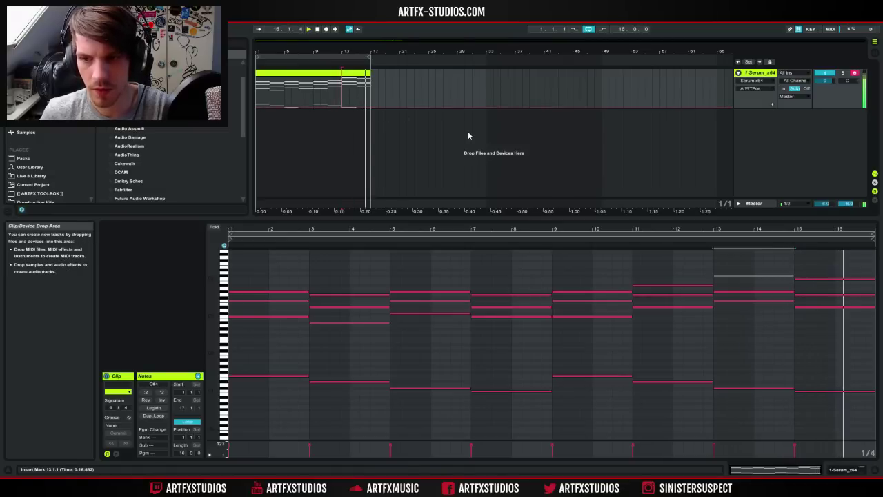
key("space")
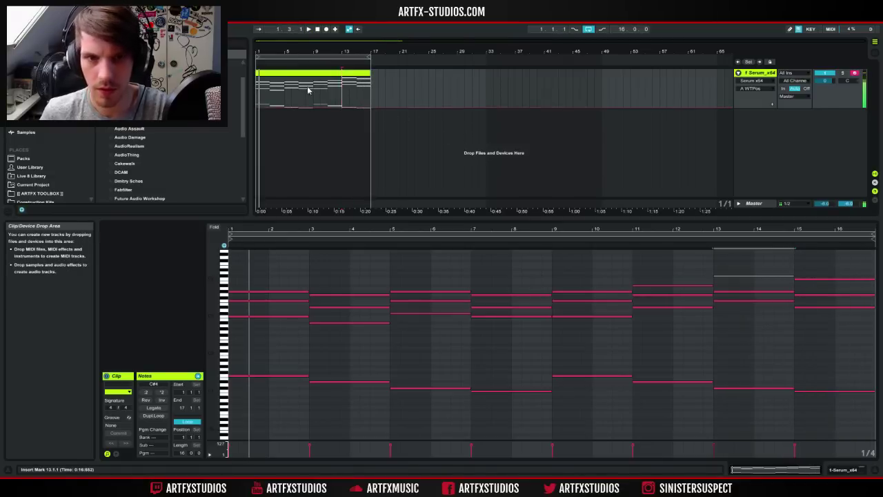
Start a melody above the first chord: three-beat C4 at bar 1, one-beat A#3 at 1.4, two-beat C4 at bar 2.
left_click(308, 73)
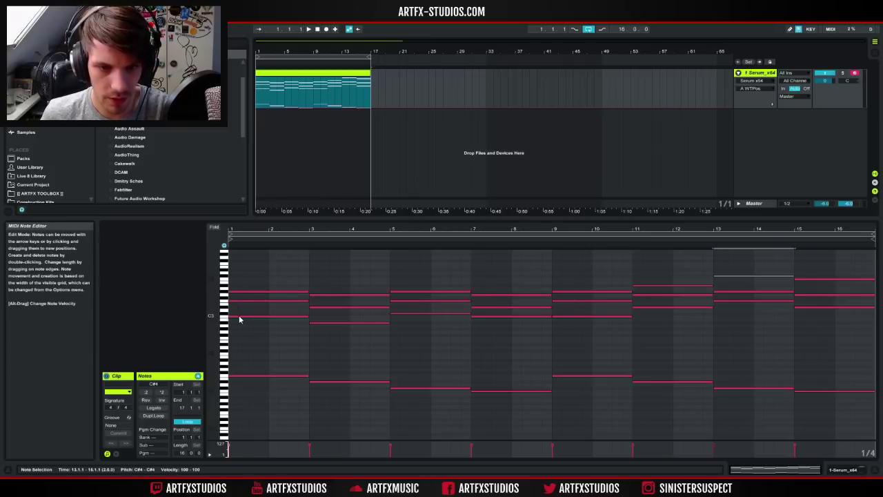
left_click(234, 280)
mouse_move(233, 280)
left_mouse_down()
mouse_move(309, 278)
mouse_move(269, 280)
left_mouse_up()
key("space")
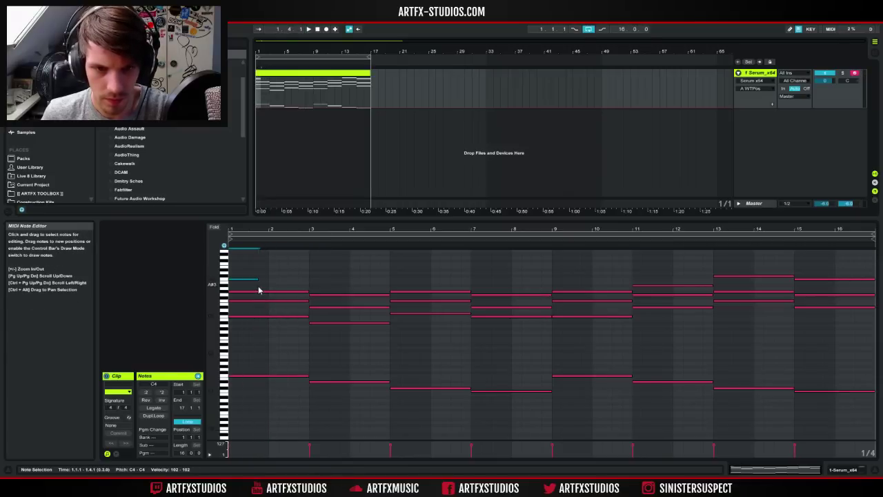
double_click(265, 289)
double_click(273, 278)
left_click_drag(279, 279, 293, 279)
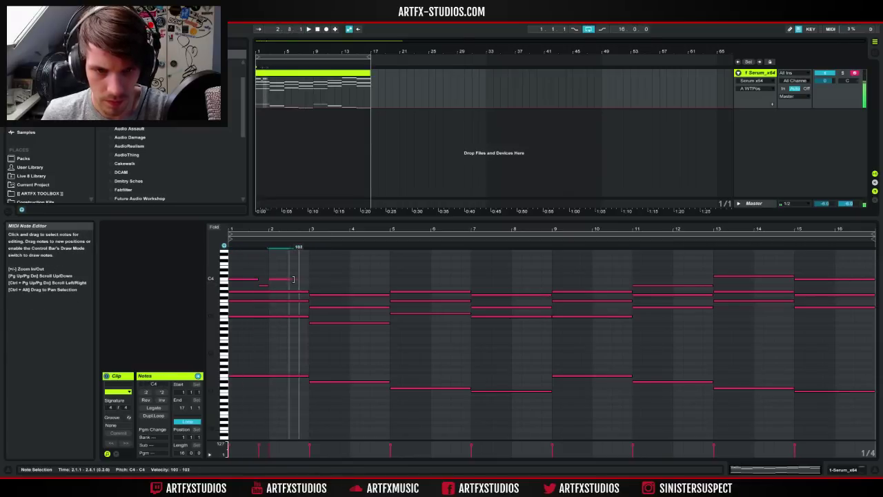
Continue the melody with a two-beat D#4 at 2.3 and a two-bar C4 at bar 3, and play it back.
double_click(290, 270)
left_click_drag(299, 270, 314, 272)
double_click(312, 274)
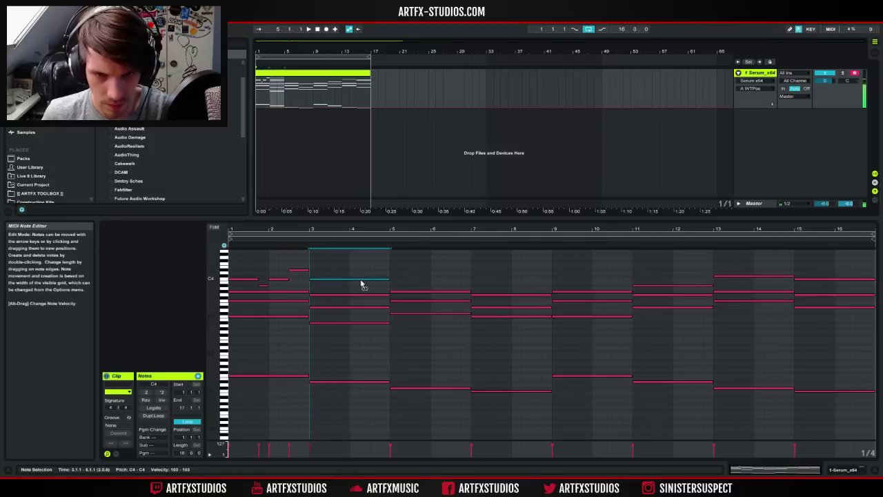
key("space")
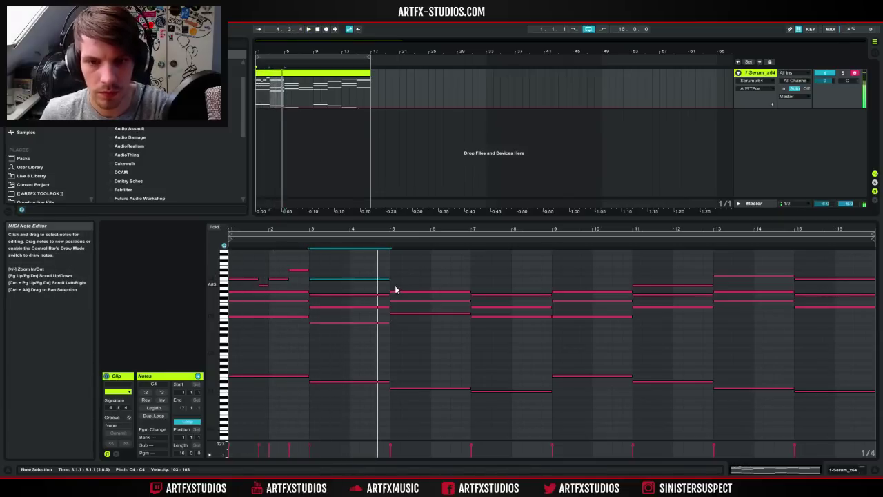
Try a rising melody of A#3, C4, D4 and D#4 across bars 5 and 6, and play it back.
left_click_drag(391, 284, 436, 279)
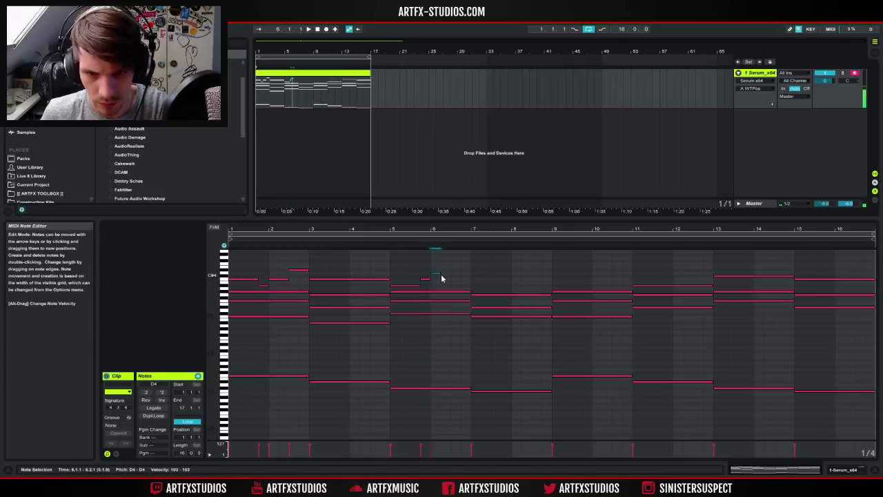
left_click_drag(442, 278, 453, 278)
left_click_drag(452, 270, 465, 274)
key("space")
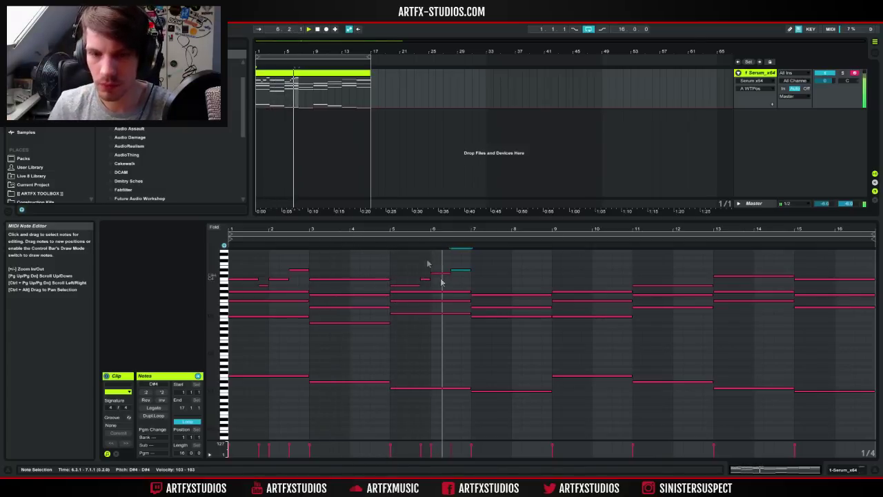
Lower the melody note at bar 6 to C#4 and audition the change.
key("space")
left_click(442, 276)
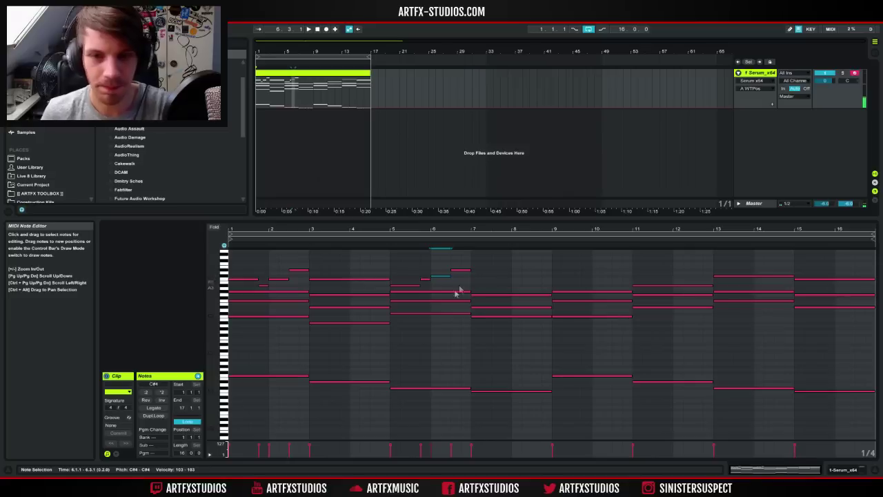
key("space")
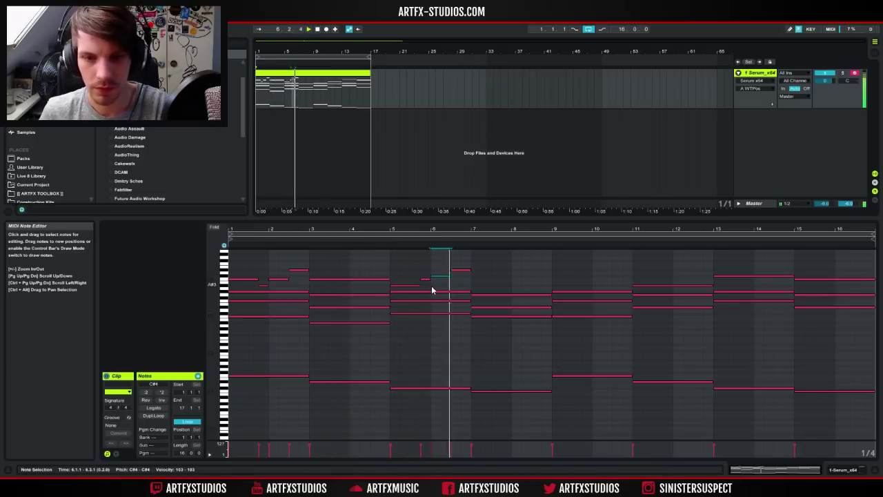
Delete the melody notes over bars 5 and 6, keeping the chord and bass notes, and restart playback.
key("space")
left_click_drag(465, 258, 407, 286)
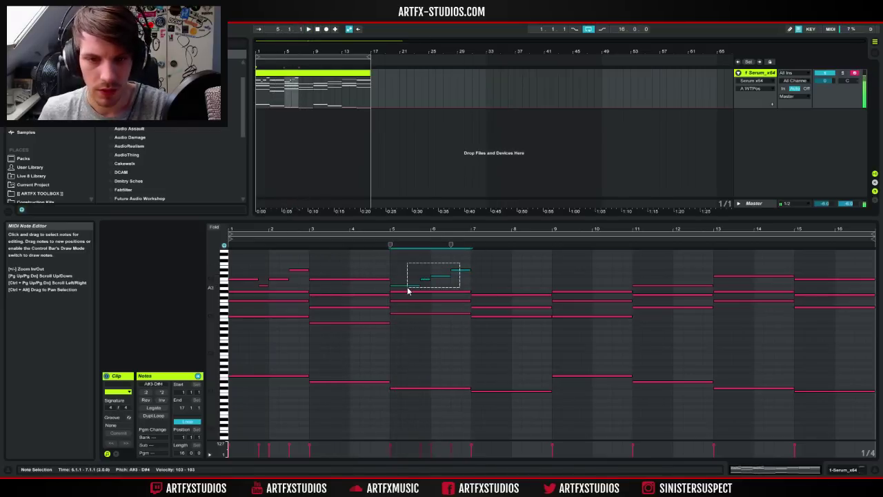
key("Delete")
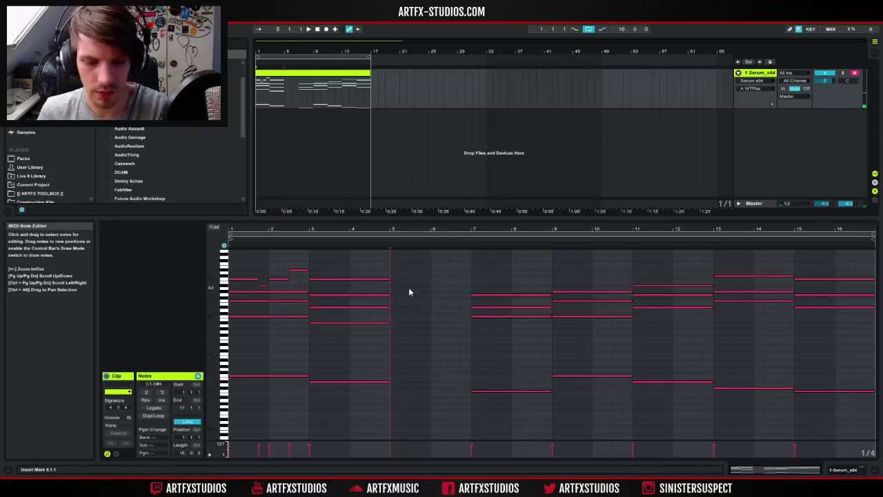
key("ctrl+z")
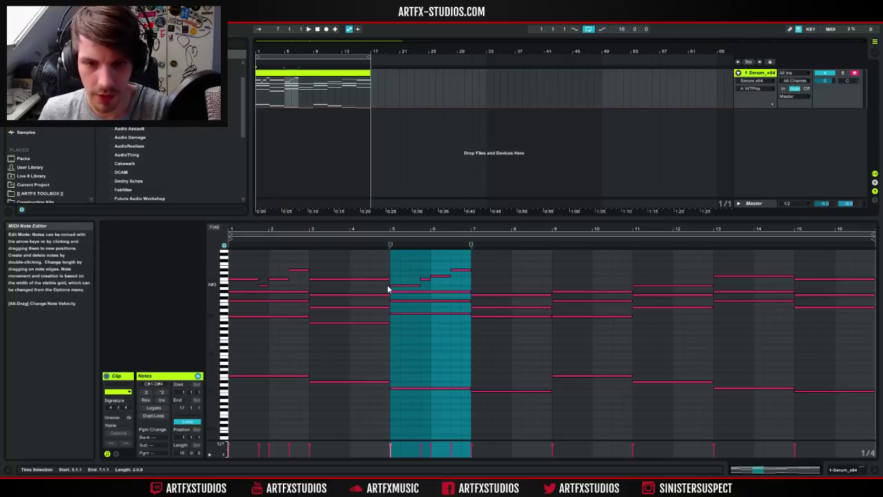
left_click(390, 285)
key("Delete")
left_click_drag(426, 287, 466, 265)
key("Delete")
key("space")
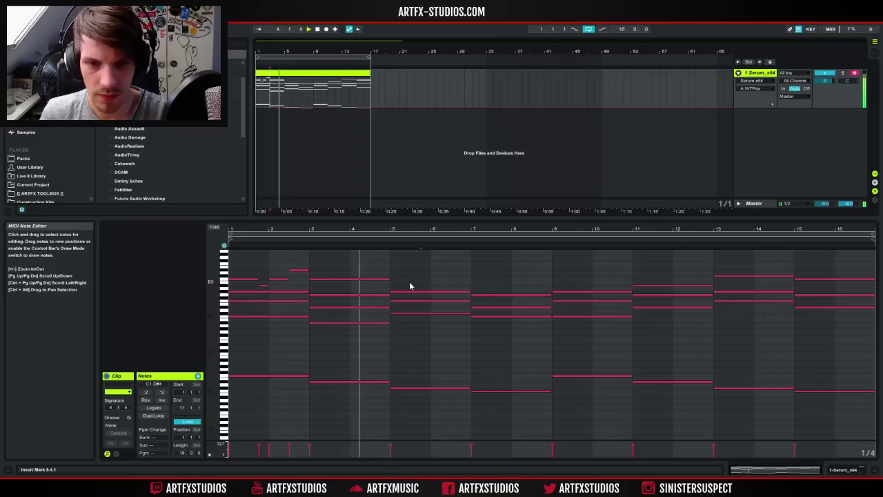
Add a two-beat A#3 at bar 5 followed by a two-beat C4 at 5.3, and audition them.
left_click_drag(382, 280, 461, 287)
key("space")
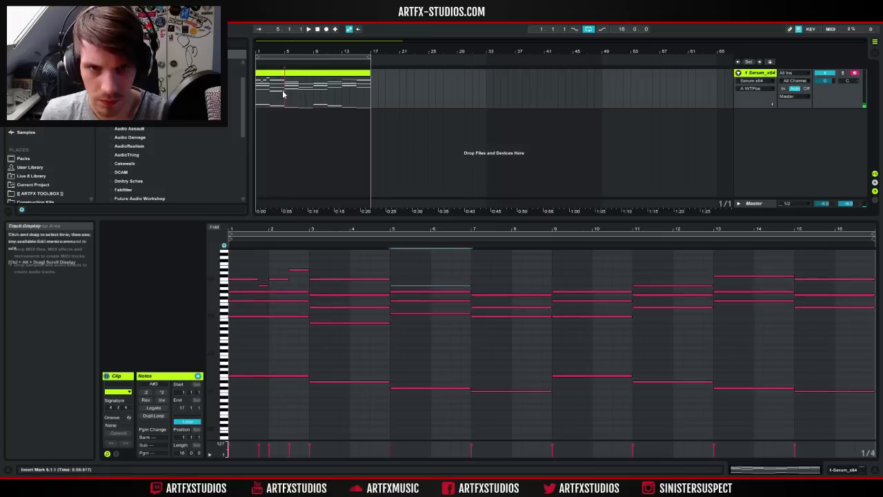
left_click(469, 286)
left_click_drag(416, 277, 432, 279)
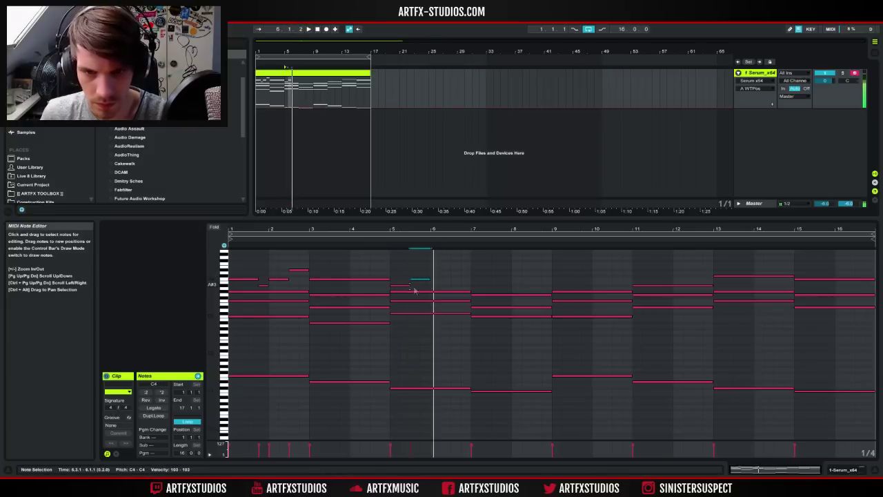
key("space")
Continue the melody with a G#3 at bar 6 and a two-beat A#3 at 6.3.
left_click_drag(405, 286, 444, 296)
double_click(453, 286)
left_click_drag(460, 286, 474, 286)
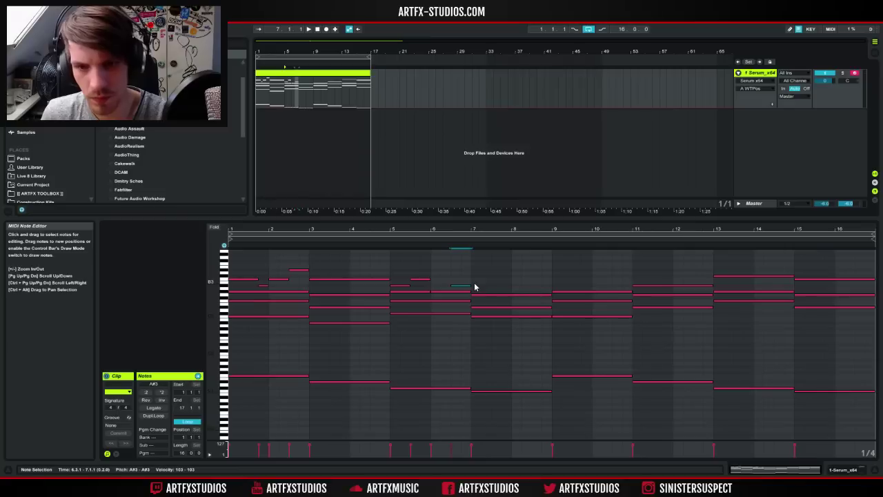
Add a one-bar C4 at bar 7 and a one-bar D#4 at bar 8, and play back the melody.
double_click(474, 279)
left_click_drag(481, 279, 516, 281)
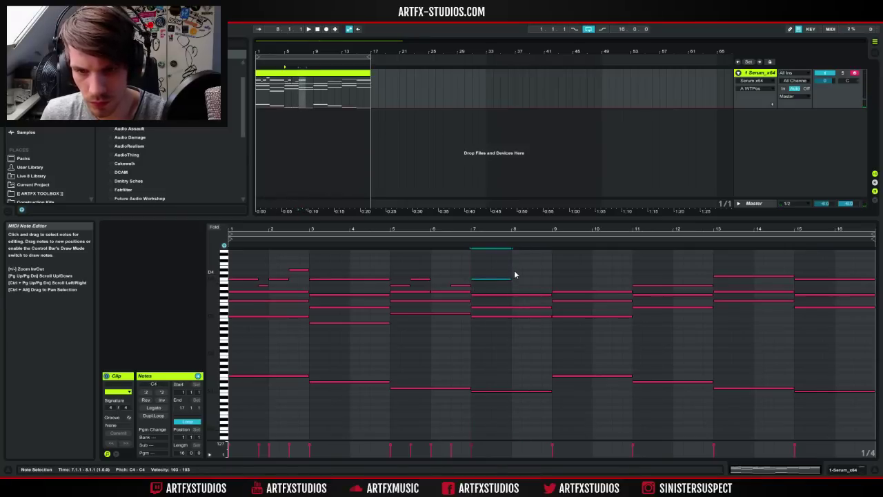
double_click(514, 270)
left_click_drag(519, 270, 550, 265)
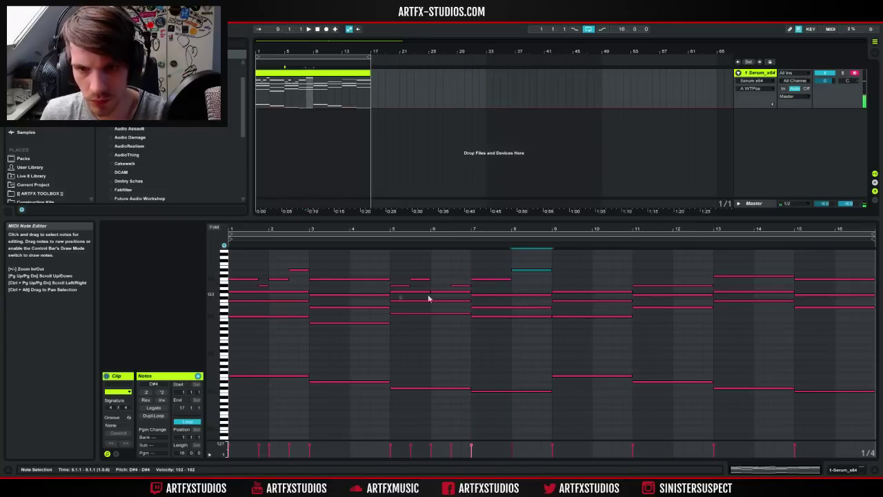
key("space")
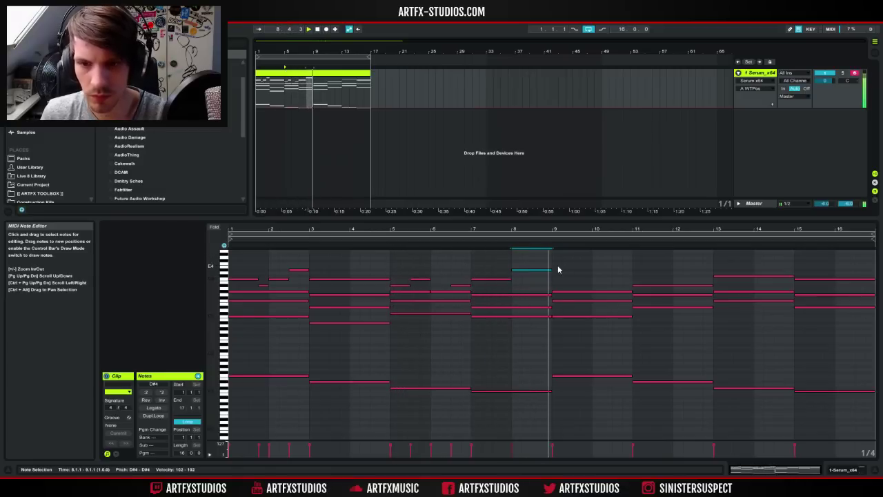
Add melody notes over bars 9 and 10: a three-beat F4, a one-beat D#4, a two-beat F4 and a two-beat G#4.
mouse_move(555, 265)
left_mouse_down()
mouse_move(624, 261)
mouse_move(583, 263)
left_mouse_up()
left_click(586, 272)
left_click(594, 267)
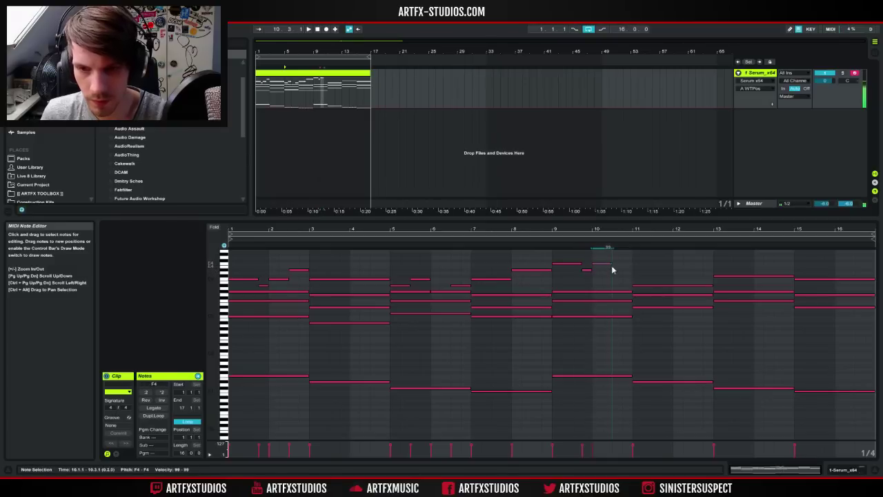
left_click(610, 258)
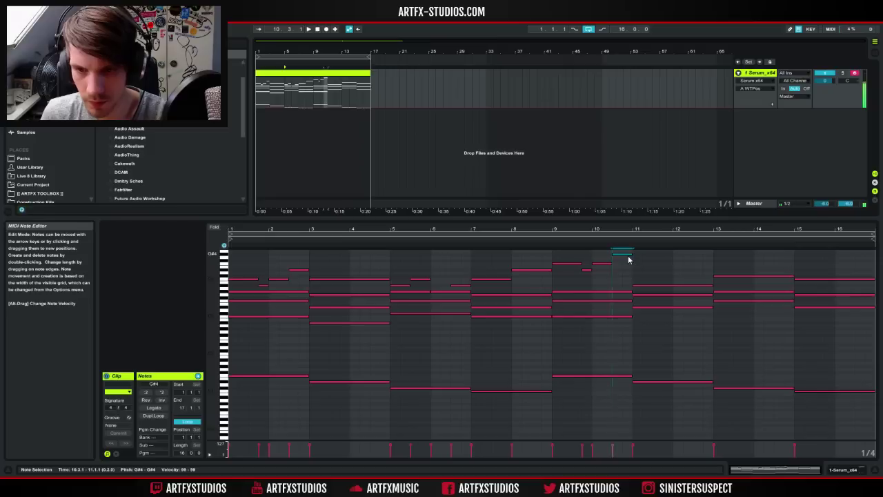
Continue the melody with a one-bar F4 at bar 11, a one-bar D#4 at bar 12, and alternating F4 and D#4 notes over bars 13–14.
left_click_drag(636, 264, 672, 266)
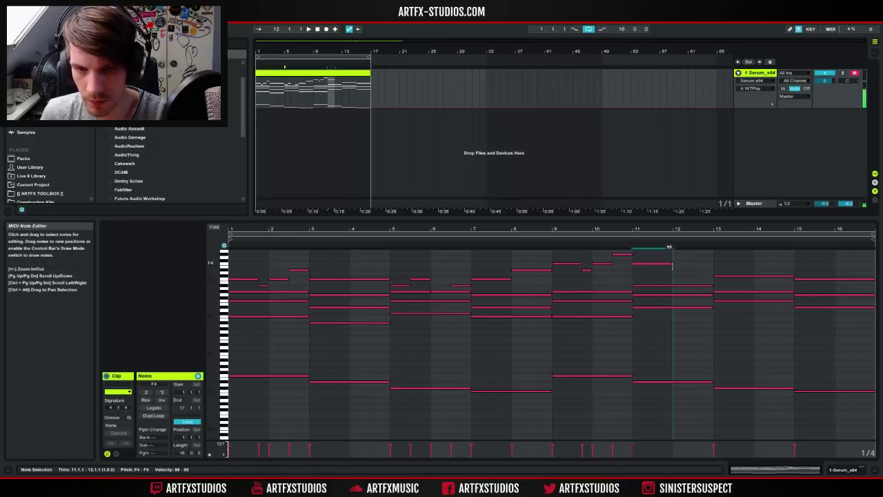
left_click_drag(674, 269, 704, 270)
left_click(717, 266)
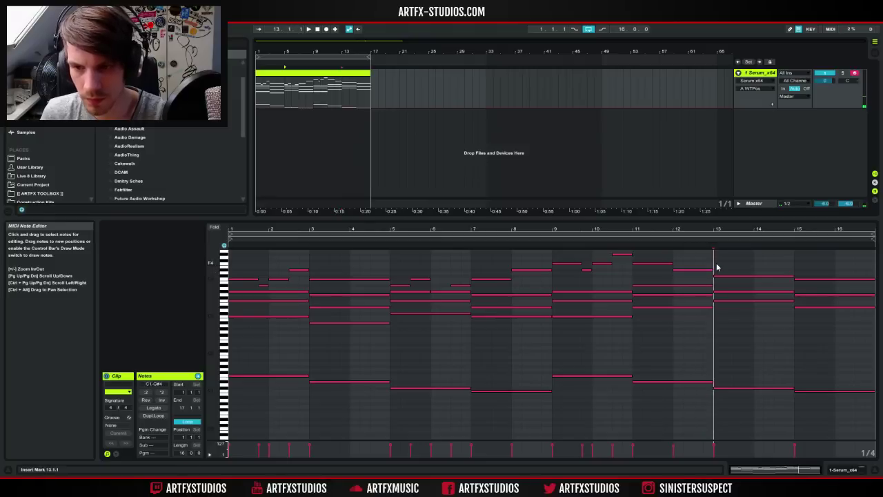
left_click(749, 271)
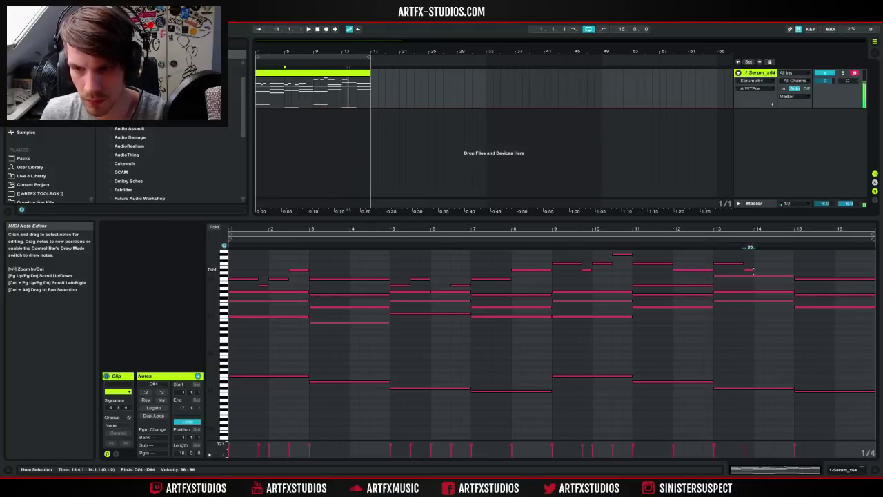
left_click_drag(754, 264, 777, 266)
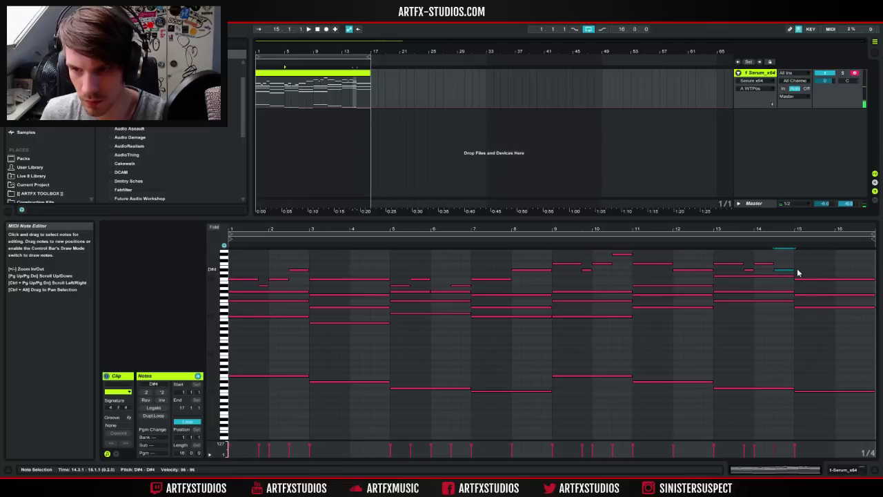
Add a one-bar C4 at bar 15 and a one-bar A#3 at bar 16, and play back the clip.
left_click(839, 285)
mouse_move(843, 285)
left_mouse_down()
mouse_move(875, 288)
mouse_move(848, 278)
left_mouse_up()
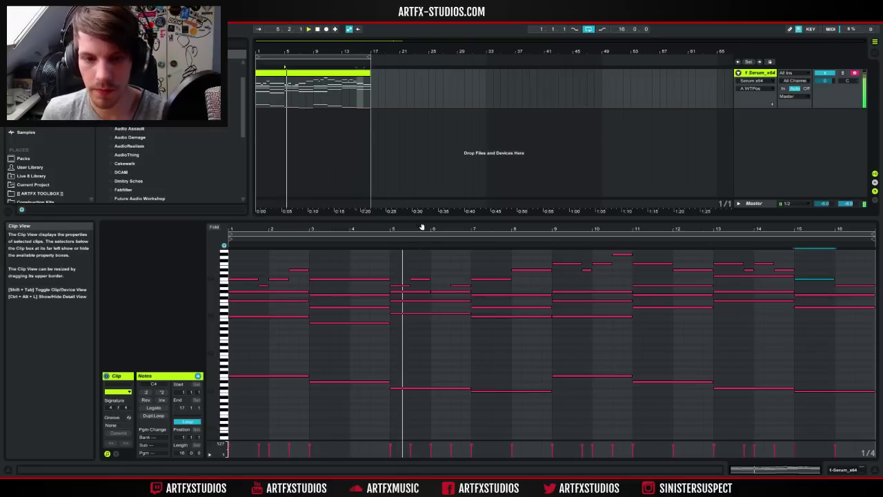
left_click(299, 77)
key("space")
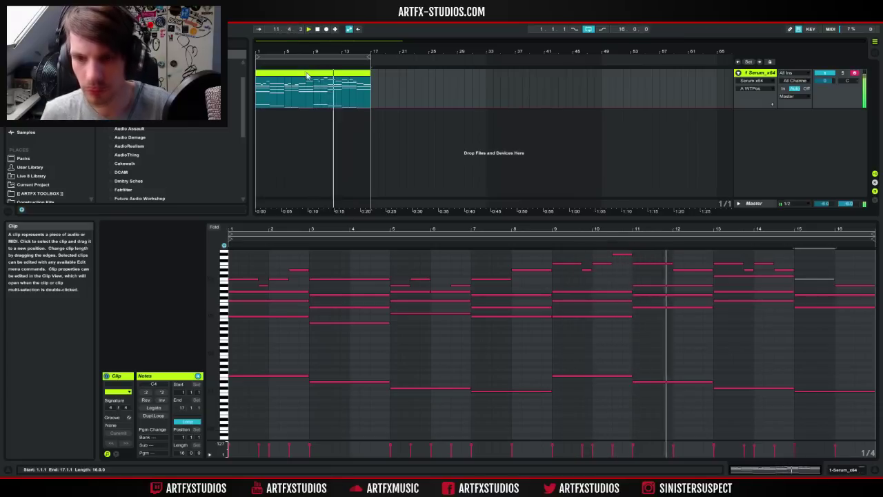
Replace the melody in bars 11 and 12 with one two-bar D#4, and audition it from bar 9.
double_click(652, 265)
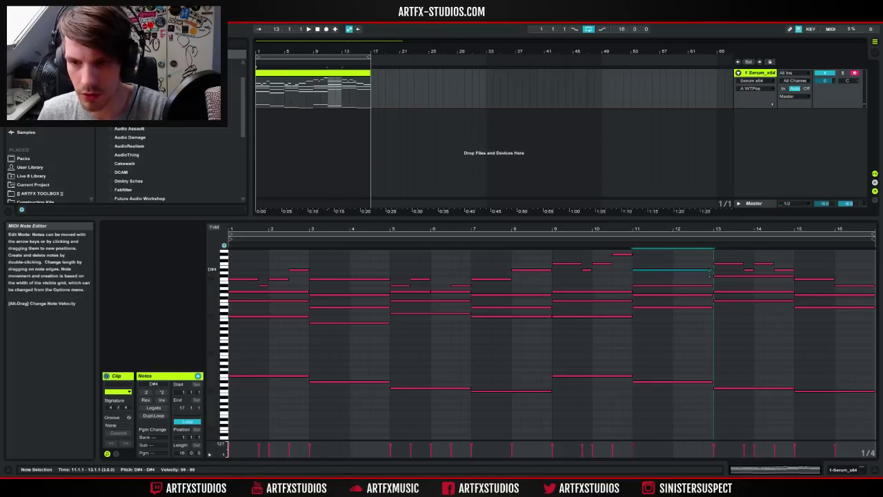
key("space")
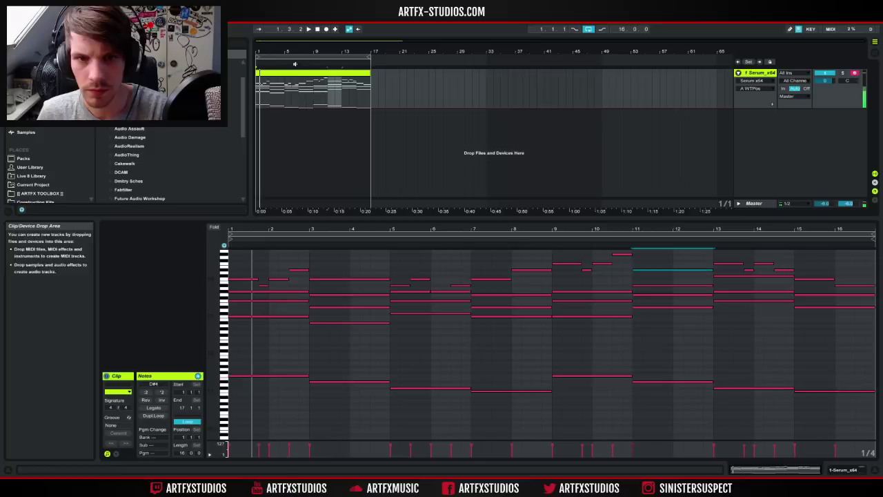
left_click(317, 92)
key("space")
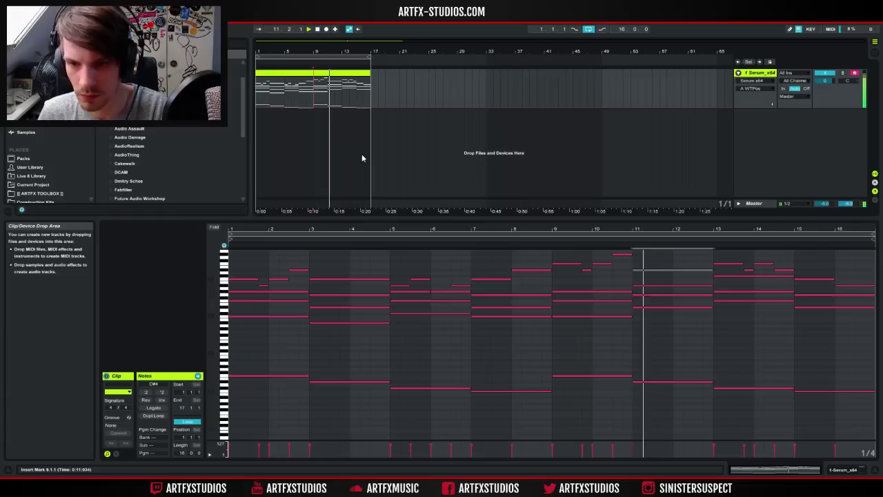
Shorten the long D#4 from bar 11, add a one-beat D#4 at 12.4, and audition the change.
key("space")
left_click_drag(713, 269, 705, 270)
left_click(707, 267)
double_click(707, 267)
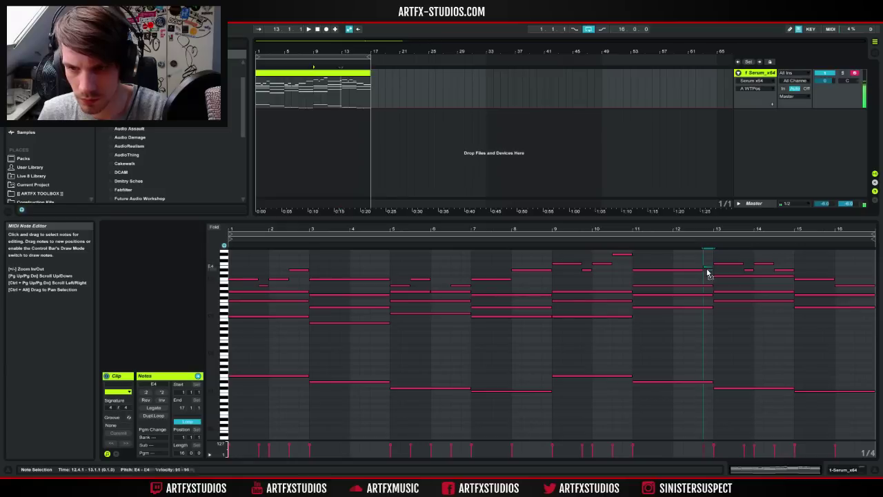
key("space")
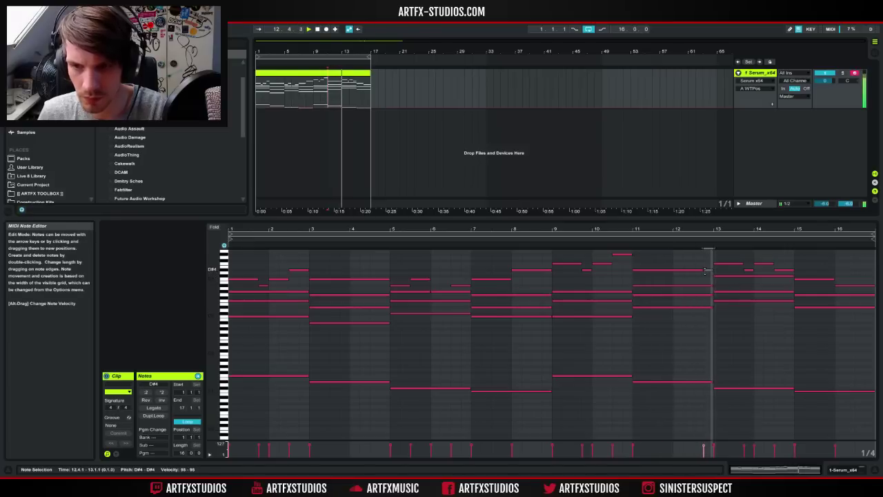
key("space")
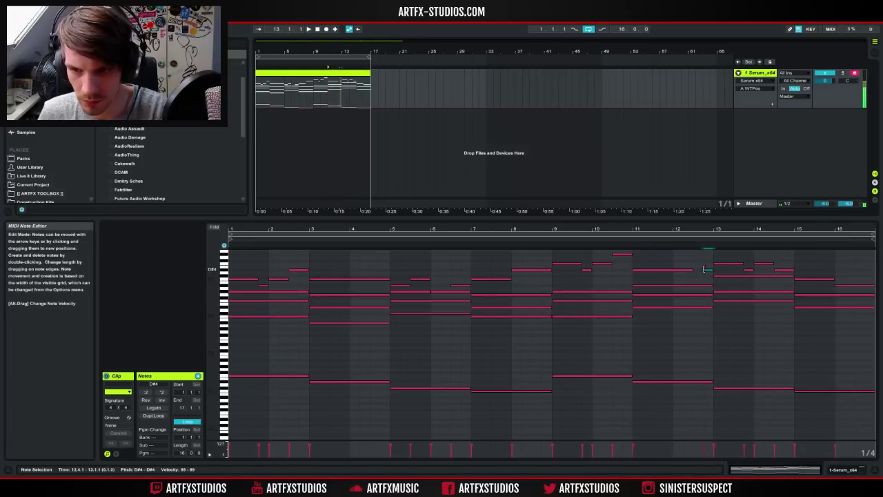
Rework bars 11 and 12 into a one-bar D#4, a two-beat C#4 at 12.1 and a two-beat D#4 at 12.3.
key("space")
mouse_move(681, 270)
left_mouse_down()
mouse_move(671, 271)
mouse_move(693, 278)
left_mouse_up()
double_click(676, 276)
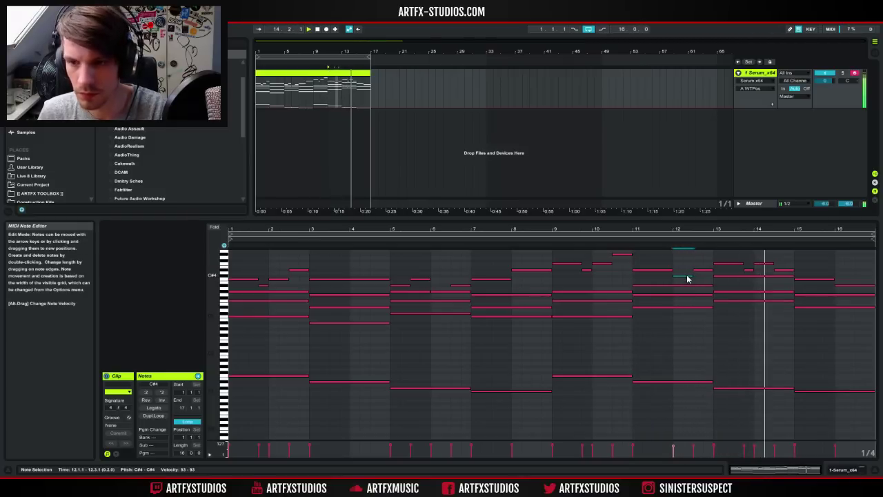
key("space")
Raise the melody note at 14.3 to G#4, add a one-bar D#4 at bar 15 and a C#4 at bar 16, and play back.
left_click(777, 270)
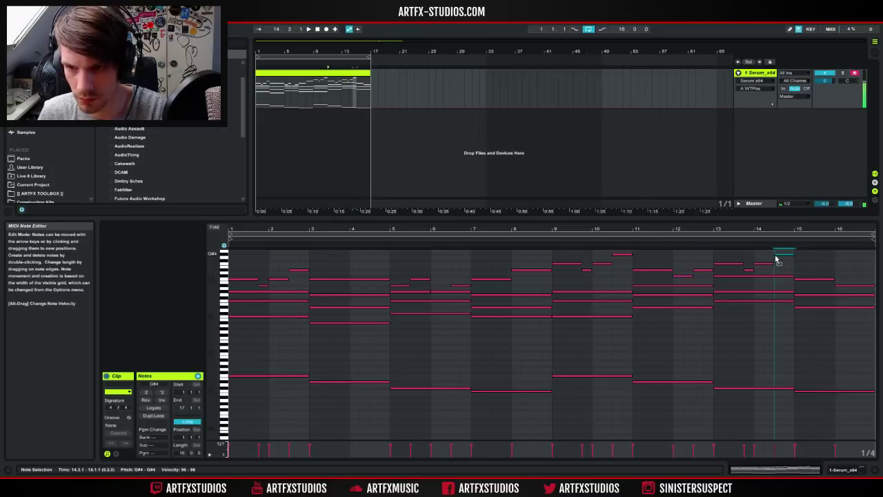
left_click(803, 282)
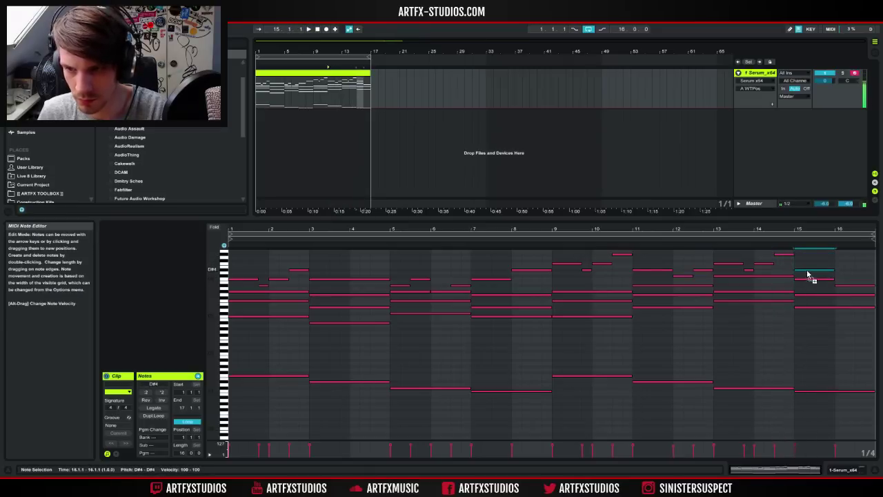
double_click(850, 274)
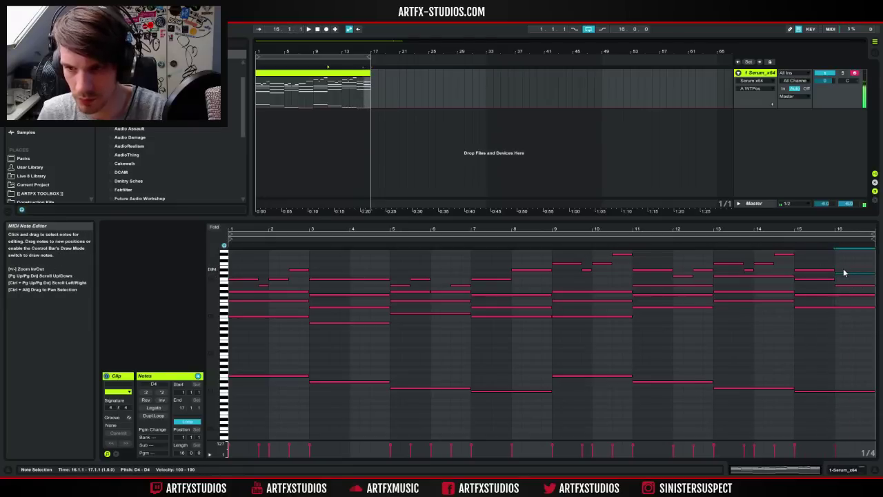
key("space")
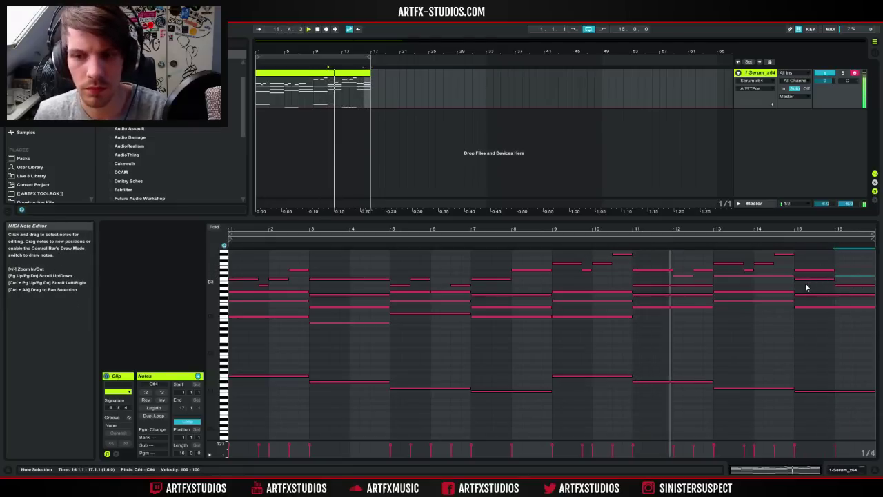
Lower the melody note at 12.1 to C4, raise the top note of bar 15 to A#4, and audition the ending.
left_click(679, 279)
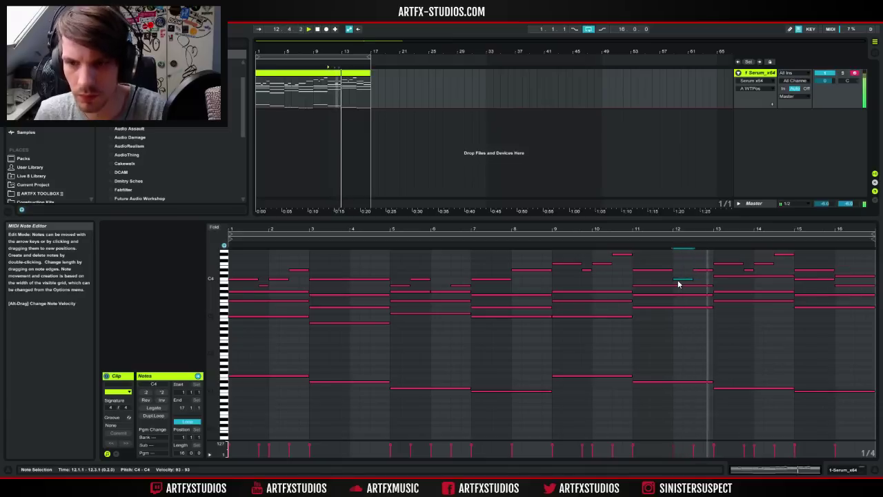
left_click(804, 274)
left_click_drag(804, 273, 806, 257)
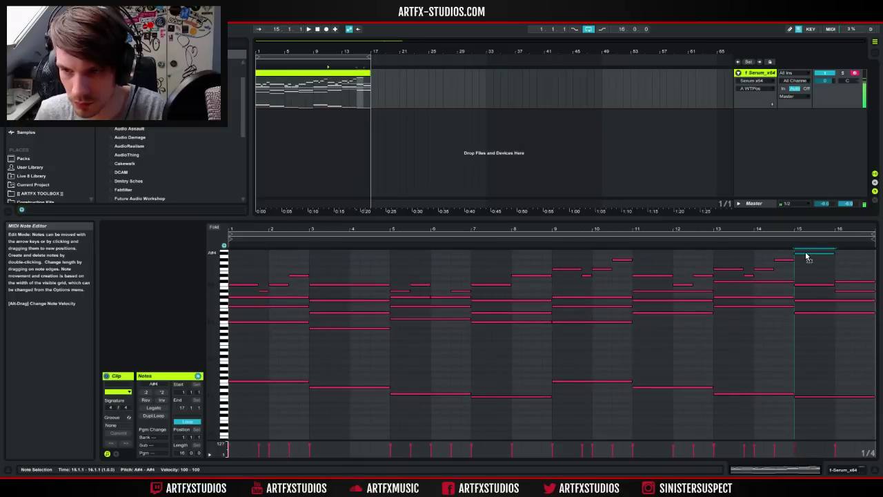
left_click(746, 226)
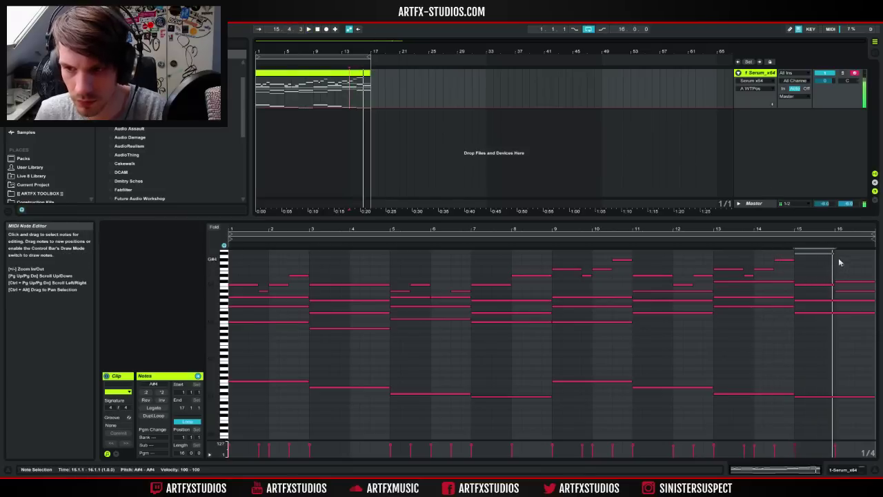
Lower the top melody note of bar 15 to G4 and audition it.
left_click_drag(822, 252, 823, 269)
key("space")
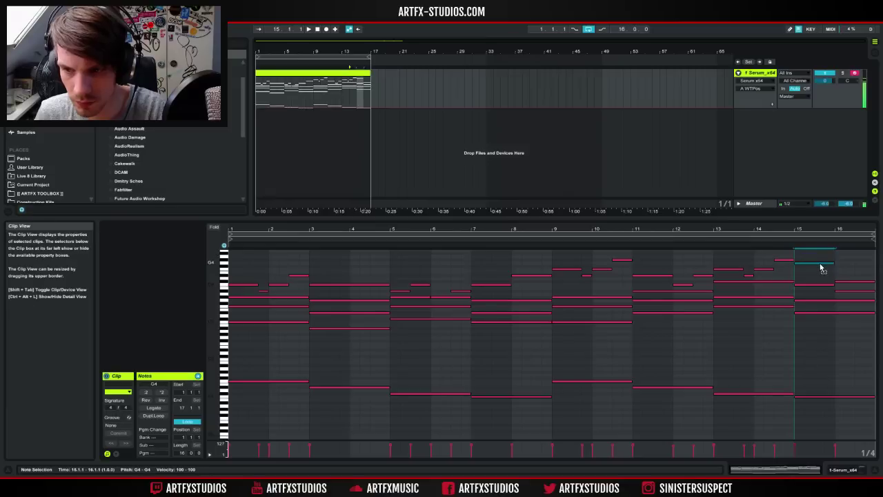
key("space")
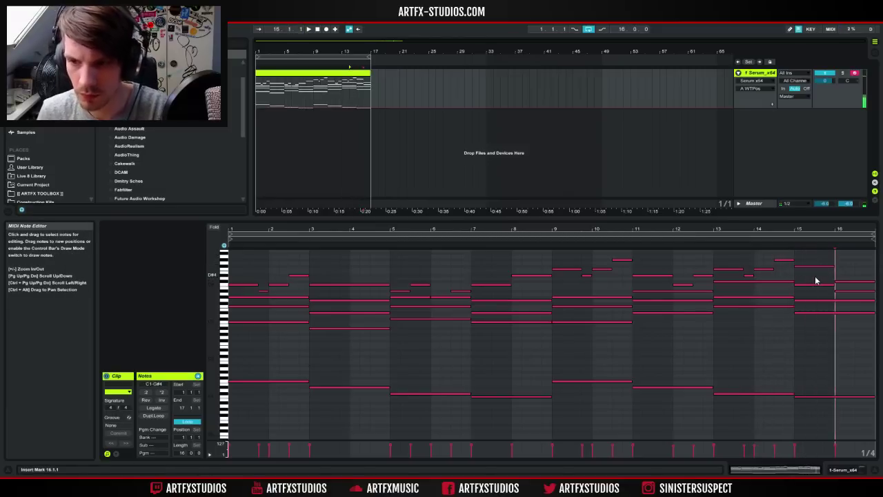
left_click(819, 265)
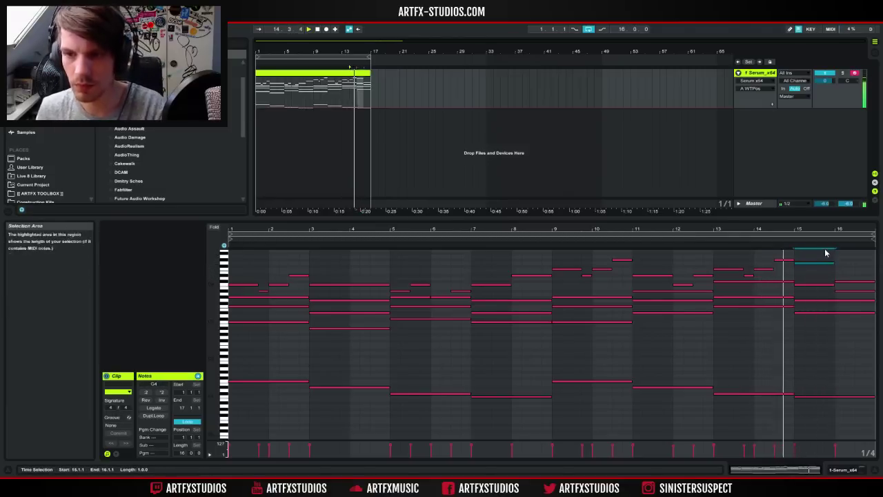
Extend the bar 15 C4 through bar 16 in place of the A#3, and set the top melody notes to F4 and D#4.
left_click(821, 265)
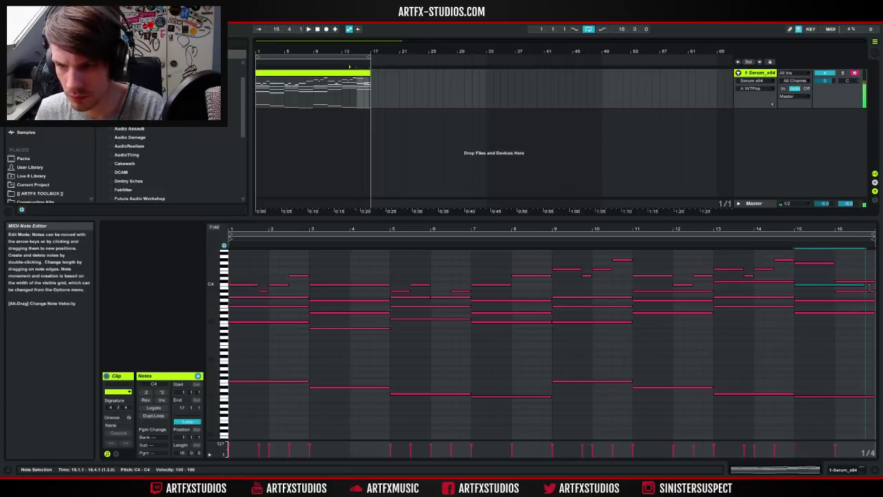
left_click(864, 290)
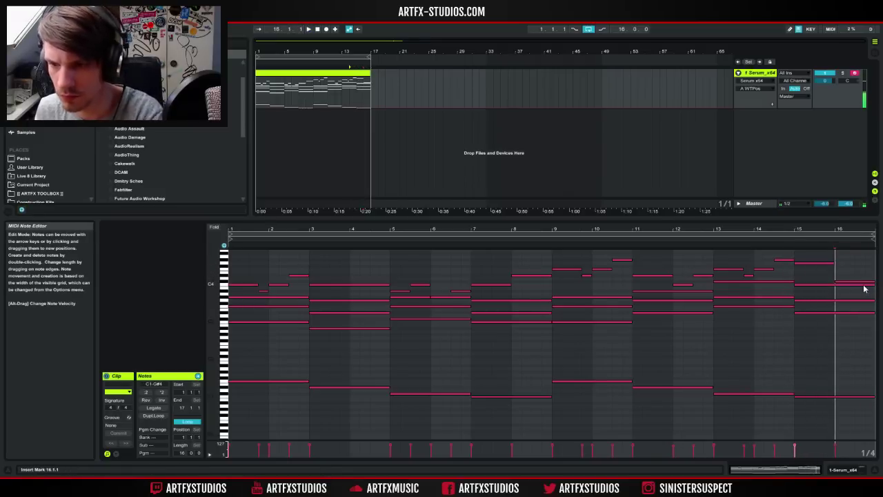
left_click_drag(815, 263, 854, 275)
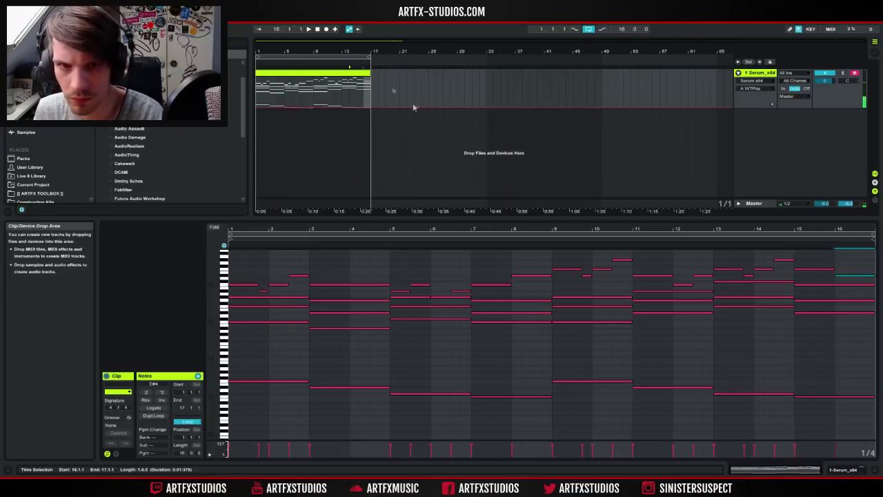
Play back the end of the progression from bar 15 and again from bar 13.
left_click(354, 92)
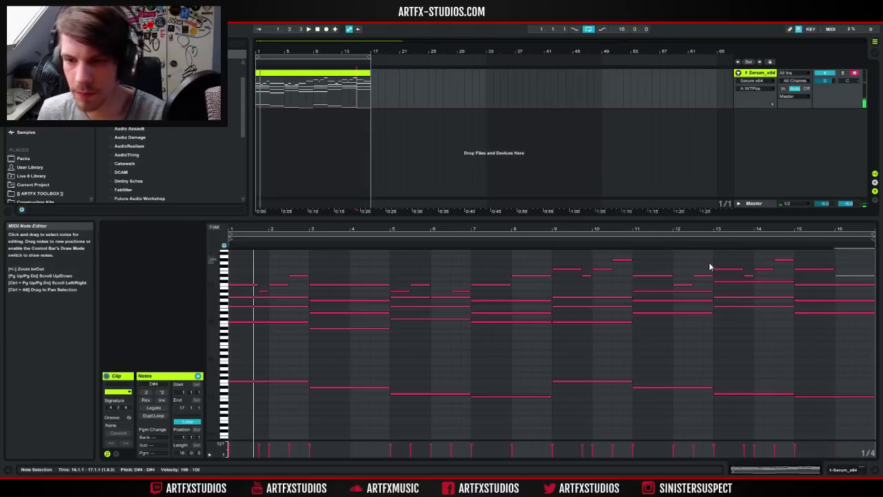
left_click(345, 91)
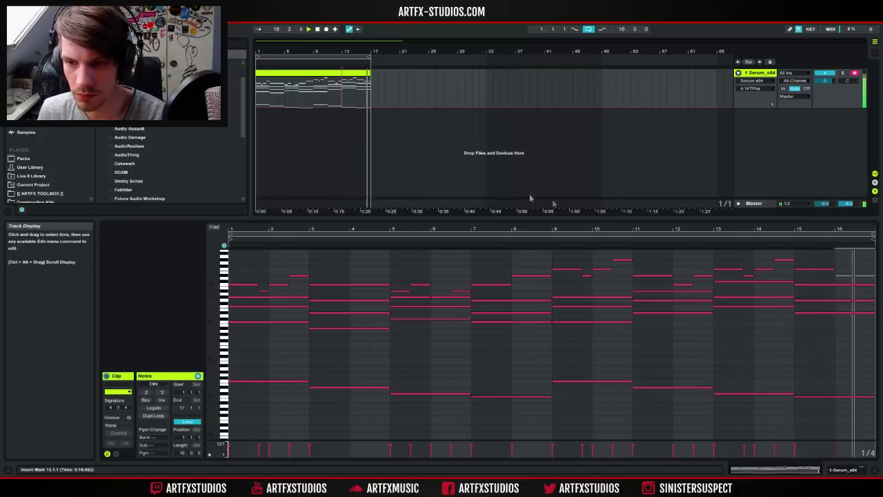
key("space")
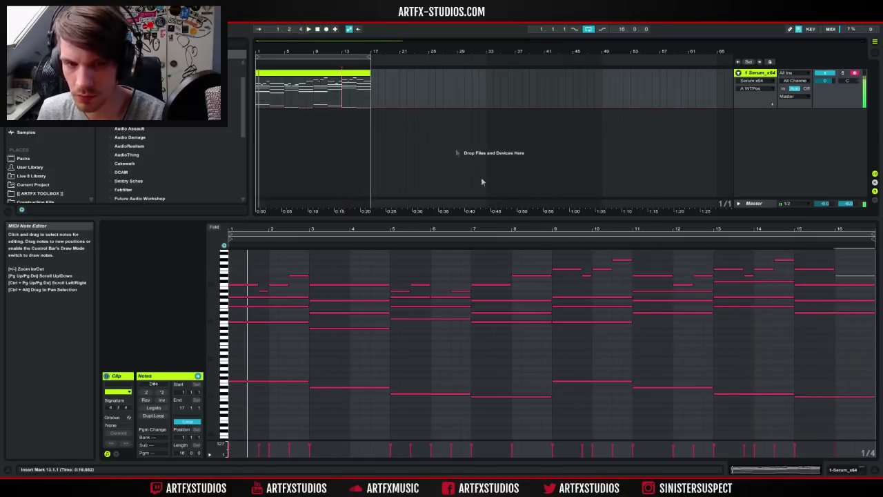
Open the Serum editor and, during playback, set Envelope 1's attack to 232 ms and release to 546 ms.
left_click(835, 470)
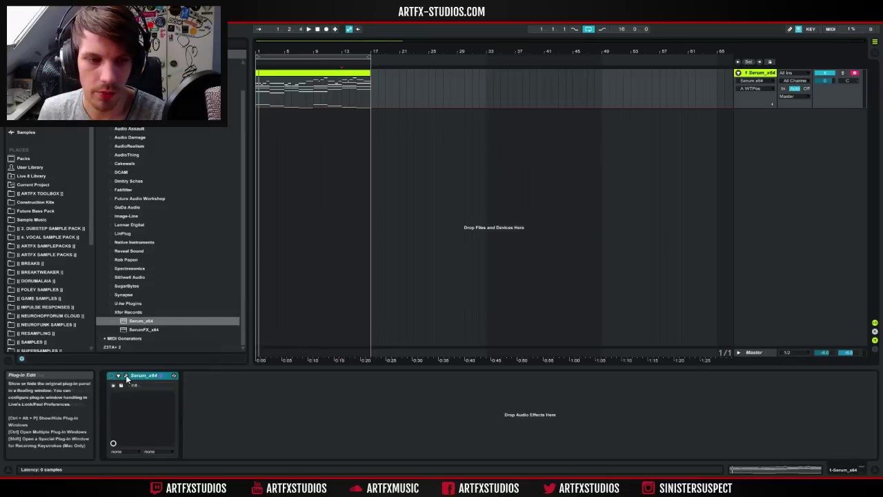
left_click(126, 375)
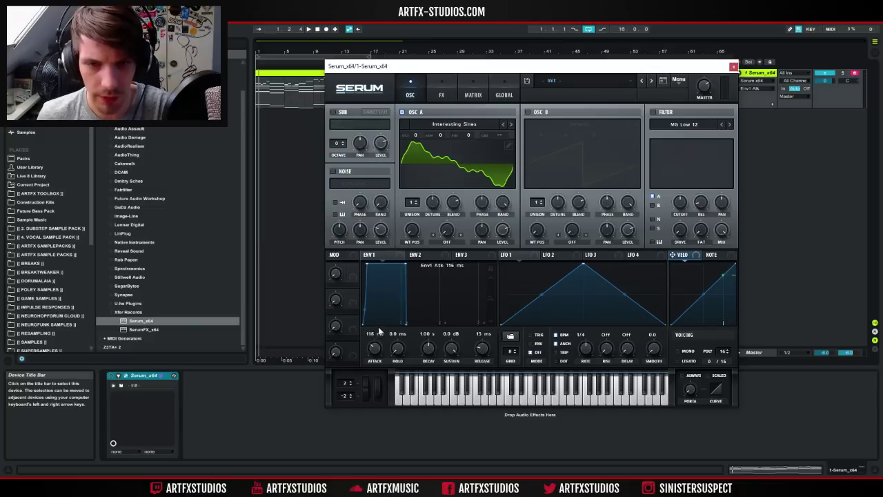
key("space")
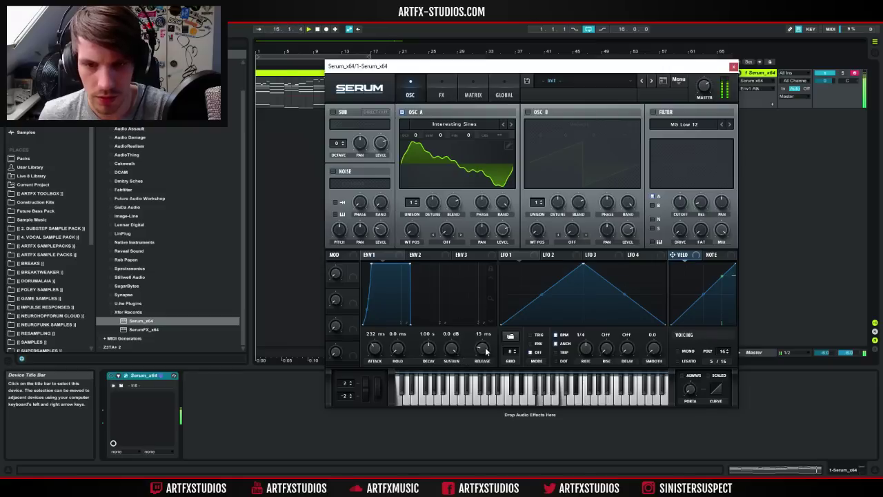
left_click_drag(486, 352, 492, 343)
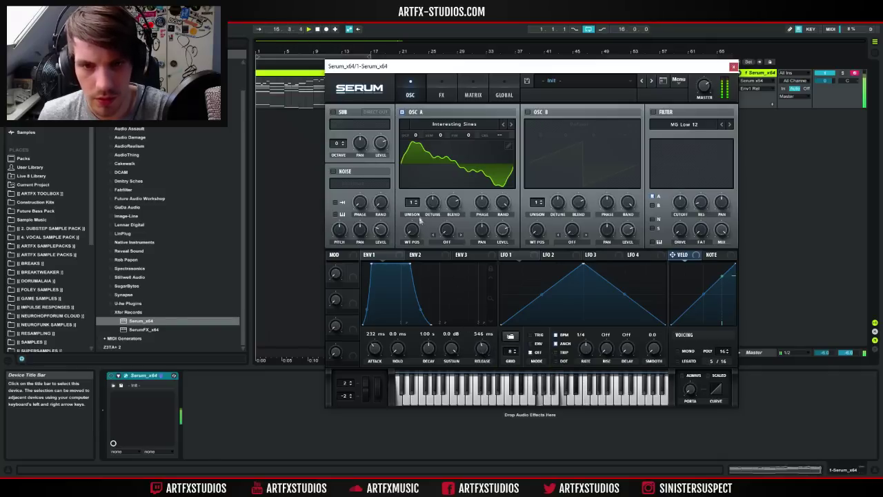
Give oscillator A 6 unison voices with a blend of 61, and adjust its detune and the master volume during loop playback.
left_click_drag(412, 206, 455, 222)
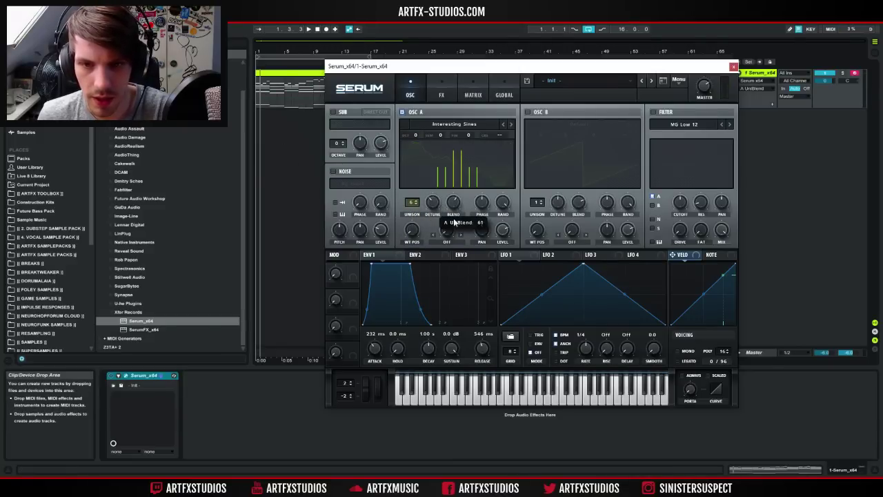
left_click(258, 98)
key("space")
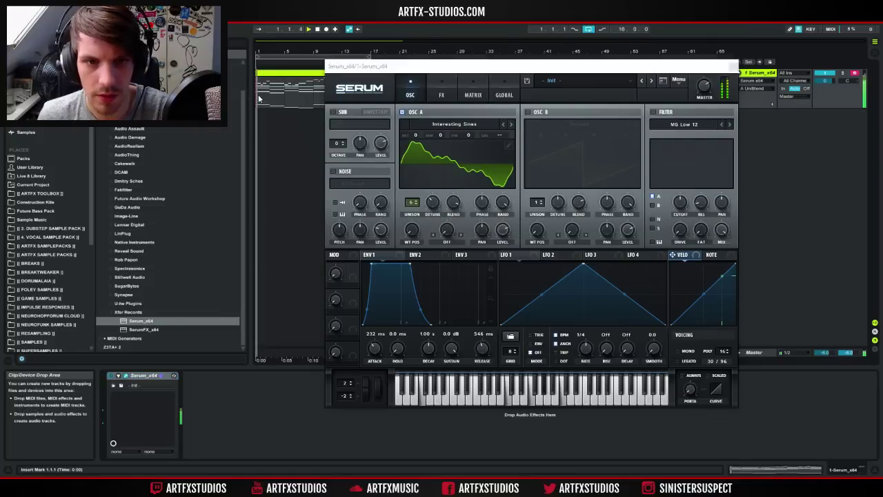
left_click(433, 205)
left_click(433, 204)
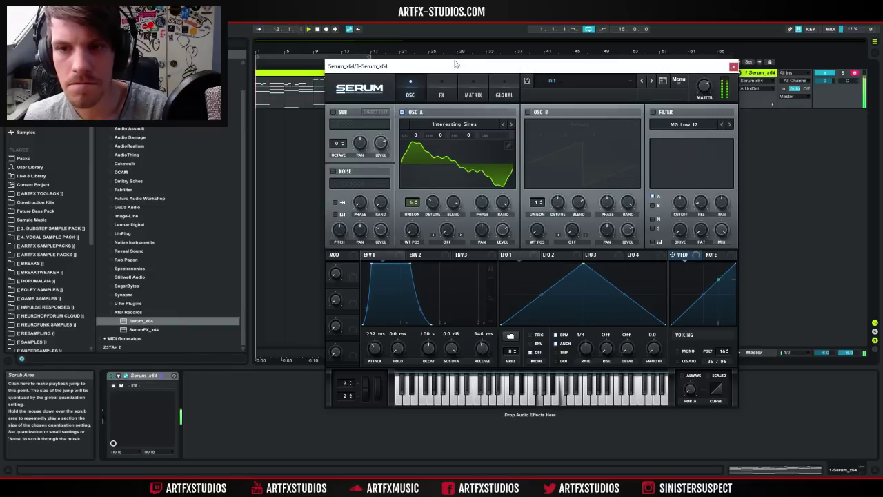
mouse_move(704, 94)
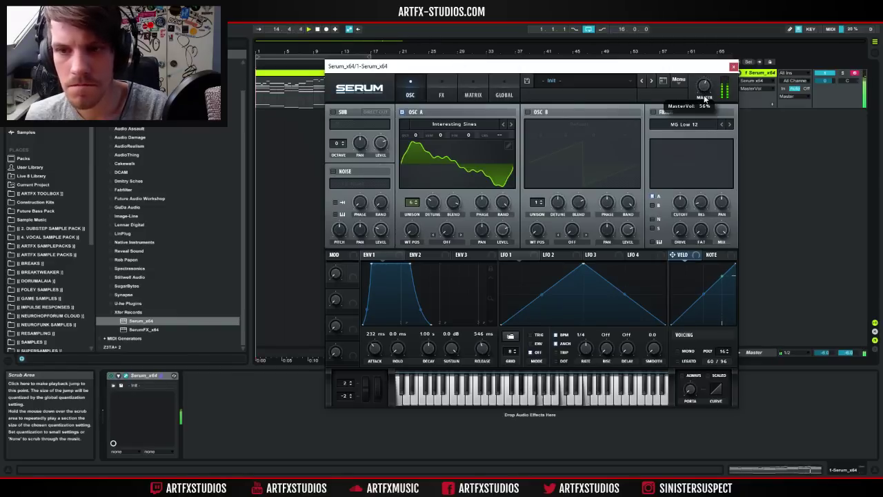
left_click(733, 67)
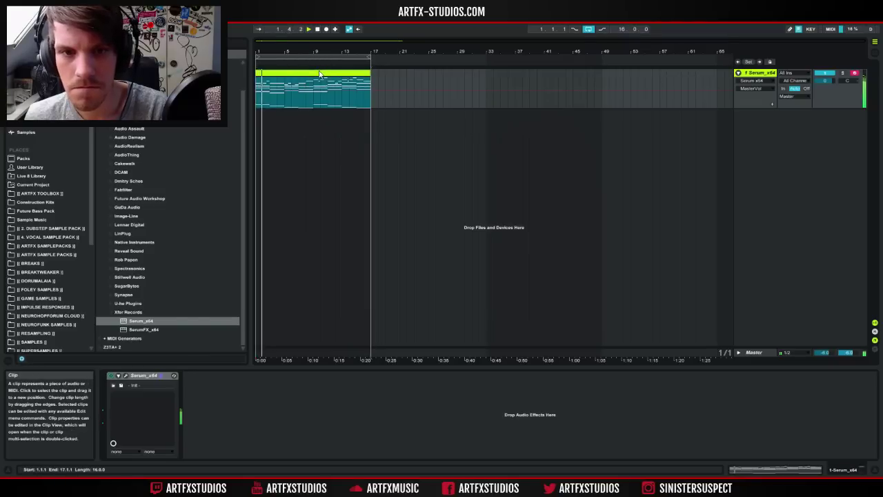
Reopen the Serum editor, modulate oscillator A's wavetable position with LFO 1 by 15, and set the LFO rate to 4 bar.
left_click(125, 375)
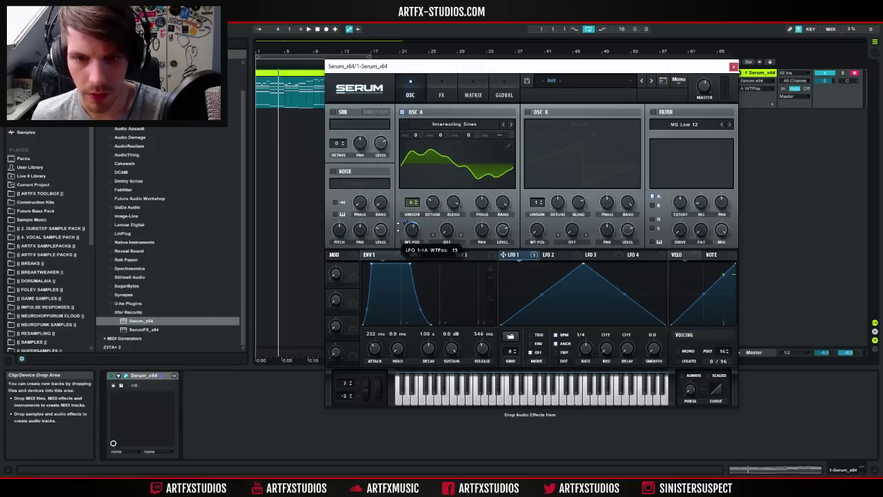
left_click_drag(589, 349, 591, 352)
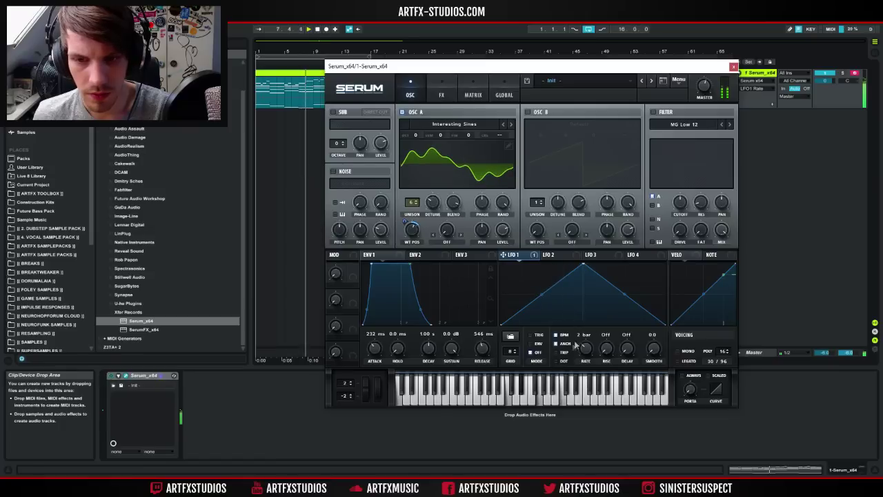
left_click_drag(584, 353, 584, 361)
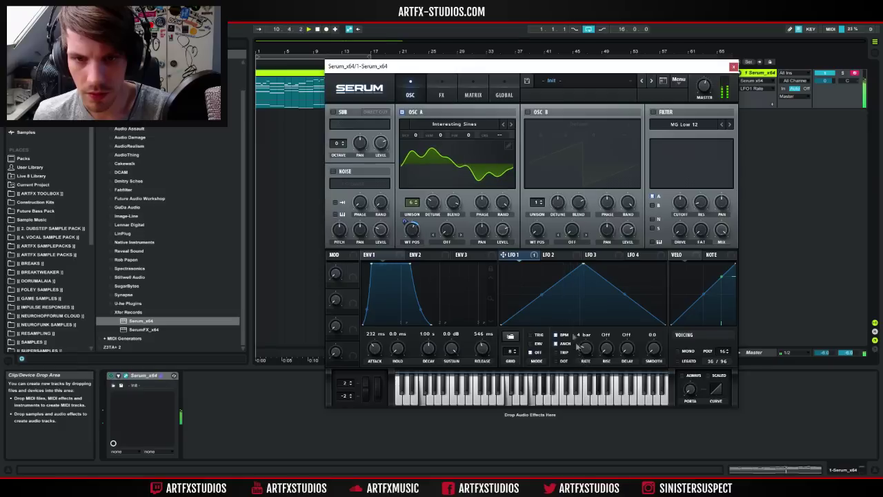
Try the Mirror and Bend + warp modes on oscillator A, sweeping the Bend + amount.
left_click(449, 242)
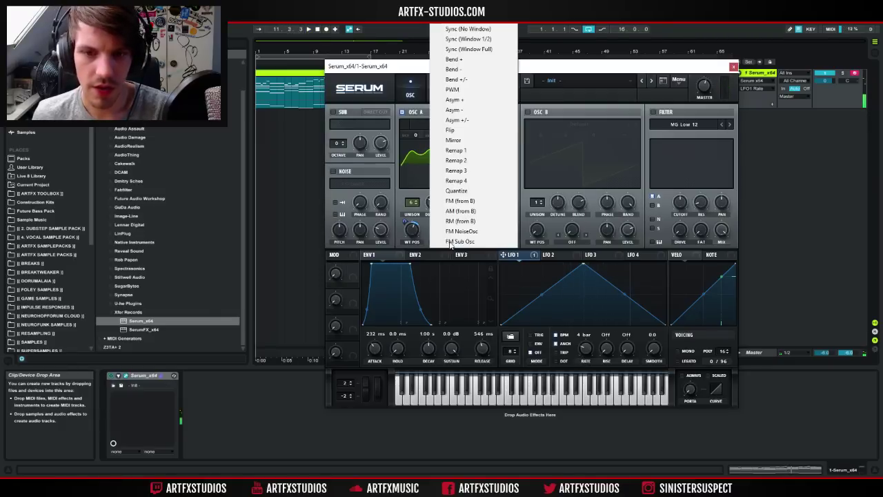
left_click(461, 141)
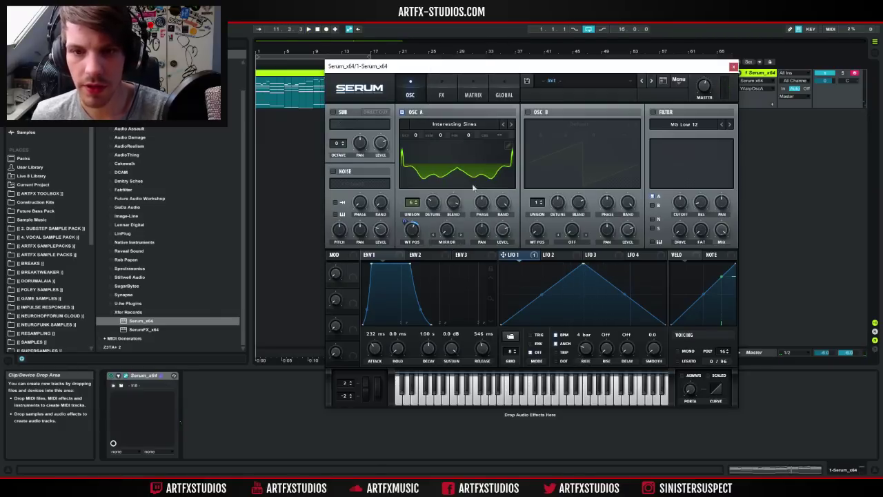
left_click(442, 240)
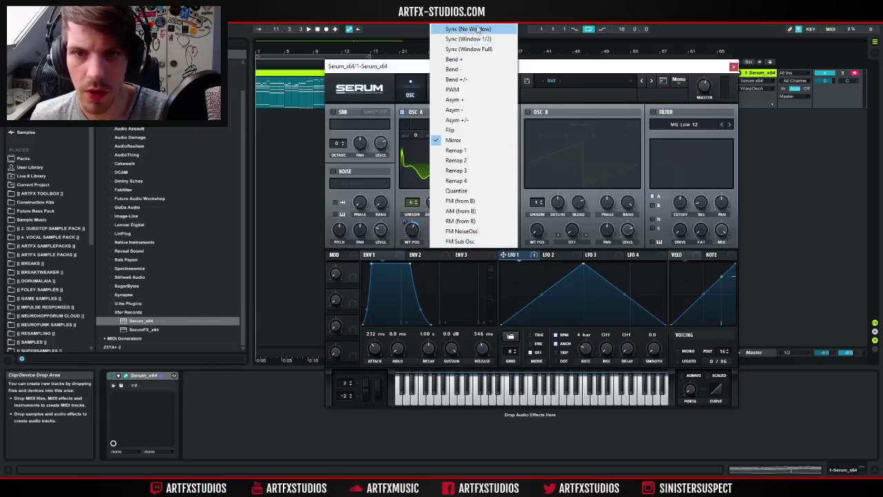
left_click(457, 59)
key("space")
left_click_drag(452, 233, 459, 138)
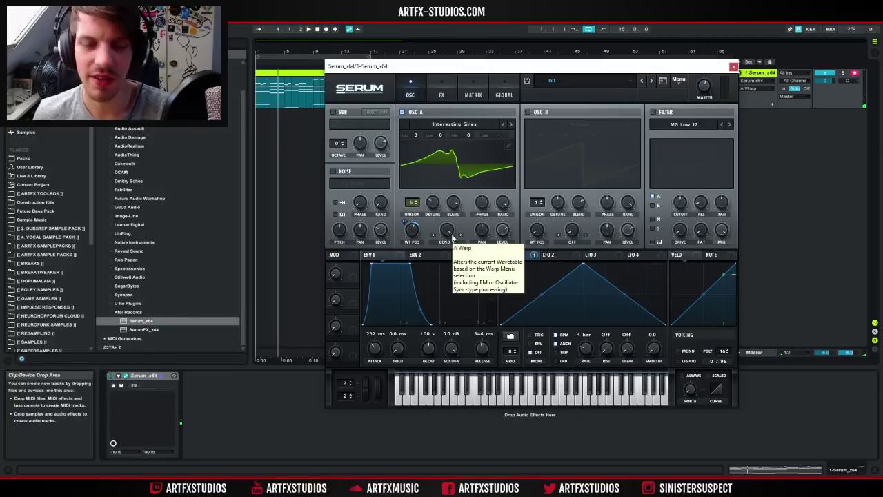
left_click_drag(449, 233, 455, 138)
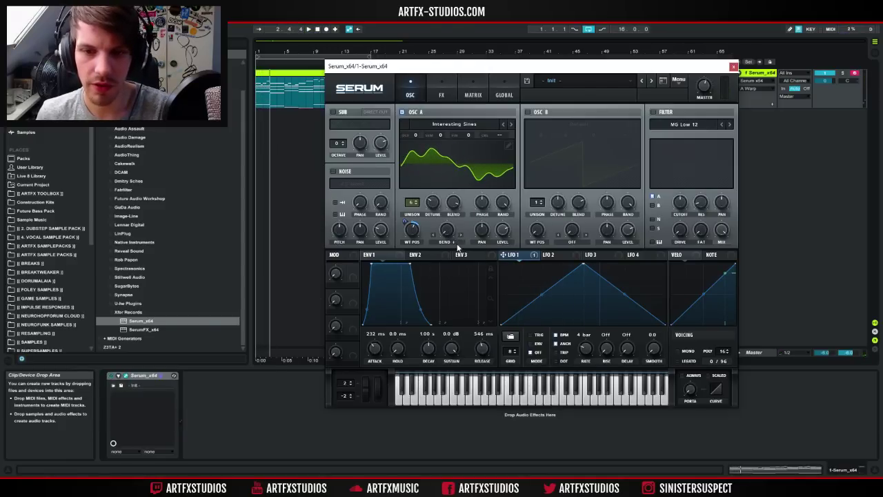
Try the PWM warp at 25% and the Asym + warp at 100% on oscillator A during playback.
left_click(456, 245)
left_click(505, 89)
left_click_drag(448, 227, 432, 201)
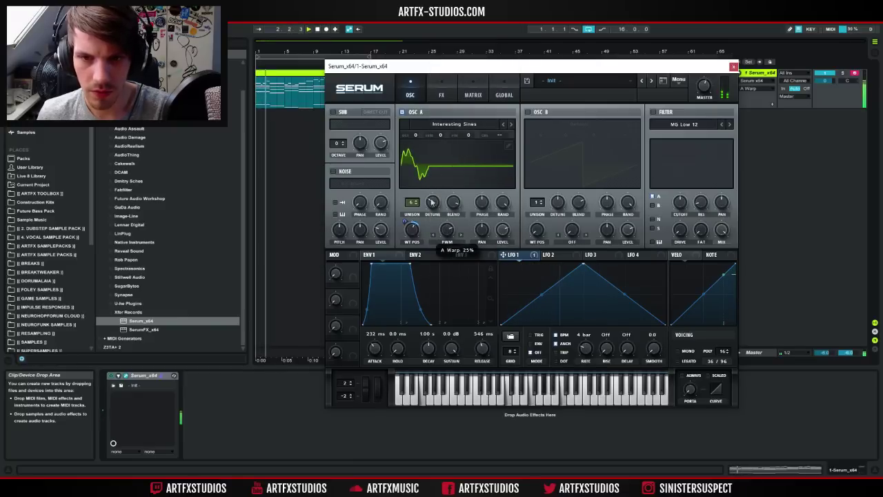
left_click(455, 246)
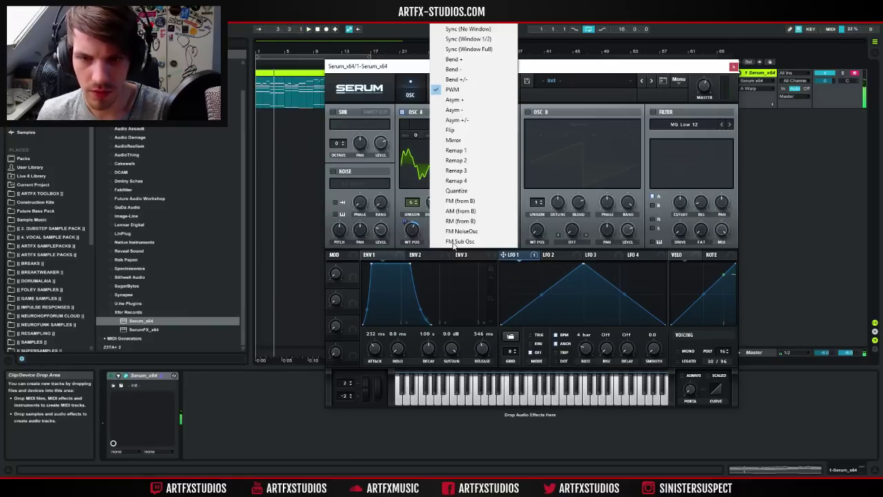
left_click(464, 100)
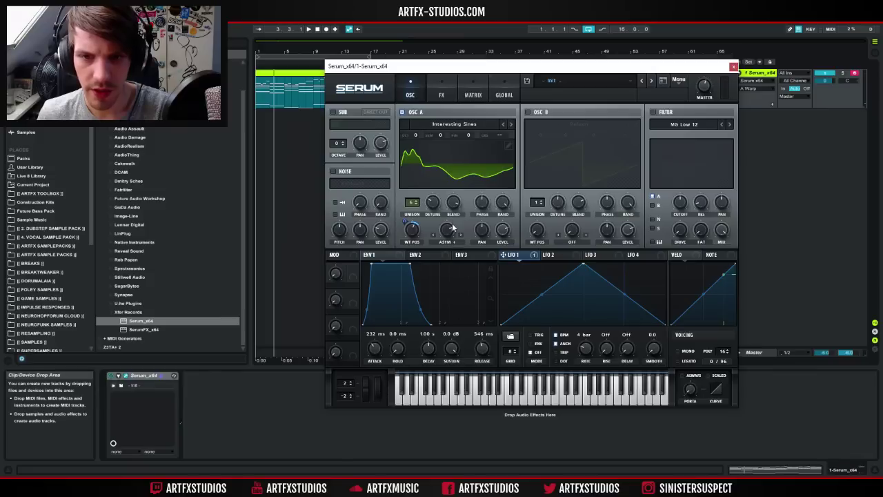
left_click_drag(452, 228, 445, 197)
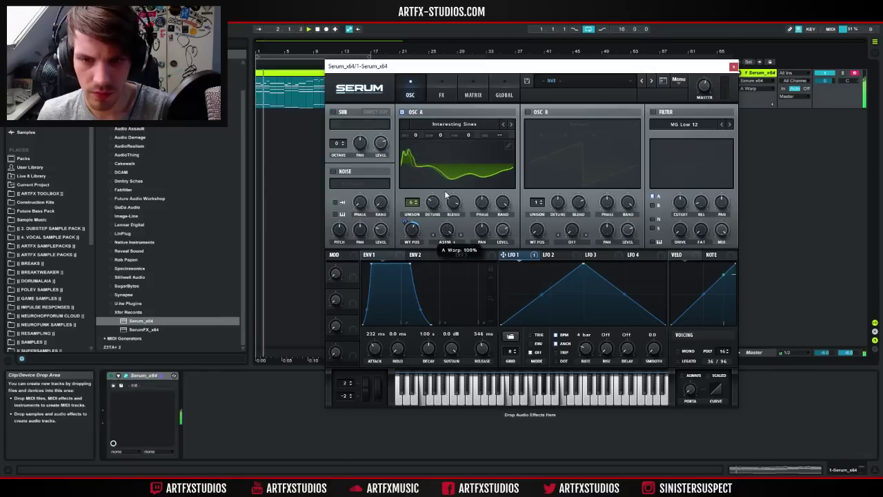
Control oscillator A's Asym - warp and the enabled MG Low 12 filter's cutoff with a macro named SINE 2 SAW, and audition it.
left_click_drag(437, 233, 448, 250)
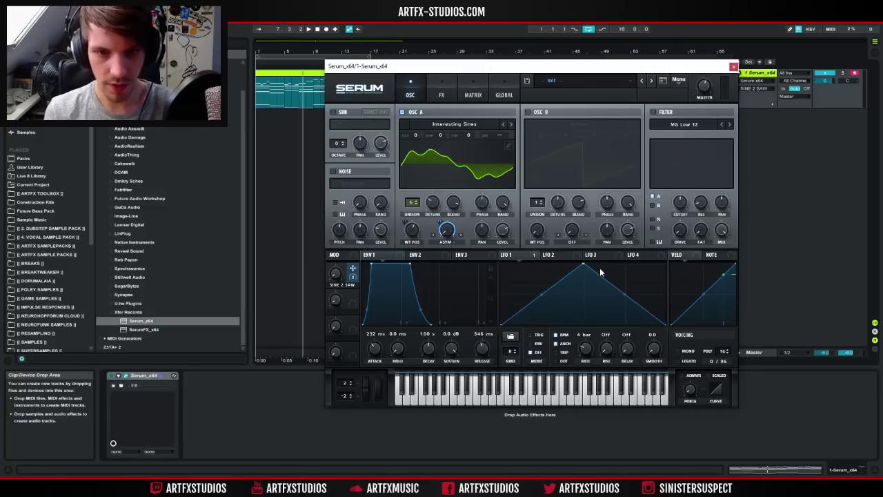
key("space")
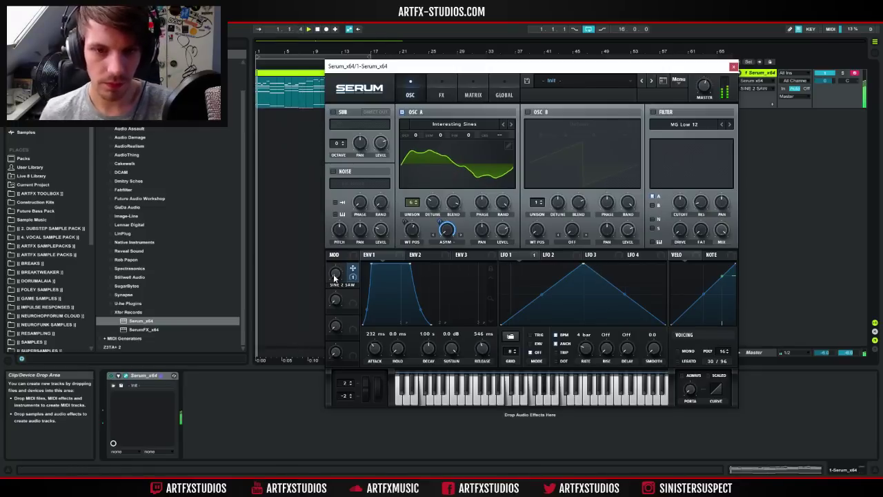
left_click(654, 112)
mouse_move(679, 202)
left_mouse_down()
mouse_move(682, 215)
mouse_move(680, 204)
left_mouse_up()
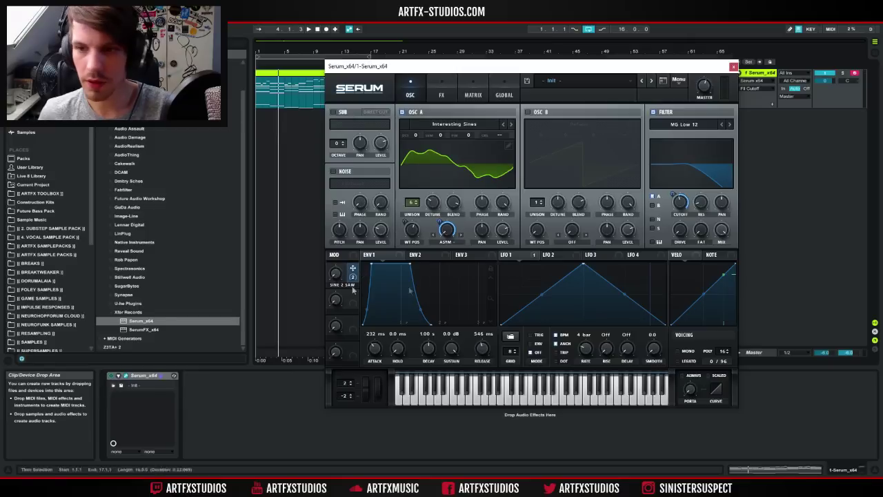
left_click_drag(336, 278, 334, 221)
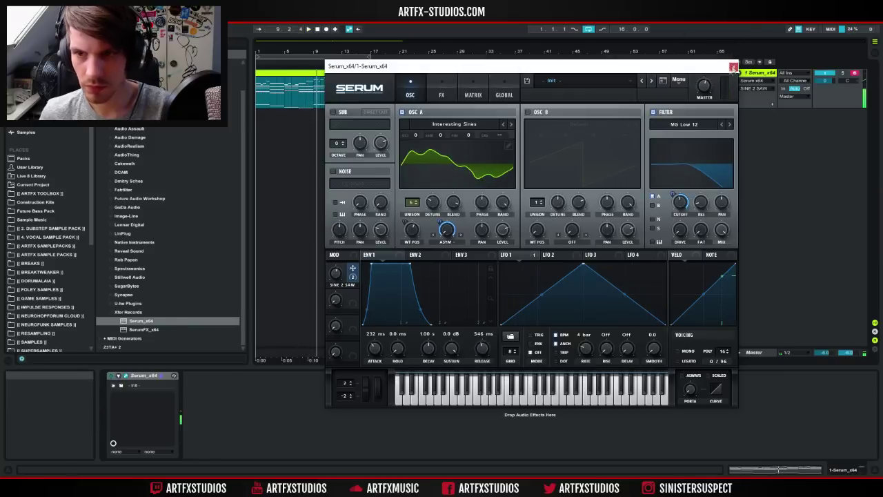
Duplicate the first eight bars over bars 9 to 16, consolidate them into one 16-bar clip, and check its notes.
left_click(734, 66)
mouse_move(314, 86)
left_mouse_down()
mouse_move(258, 90)
mouse_move(312, 89)
left_mouse_up()
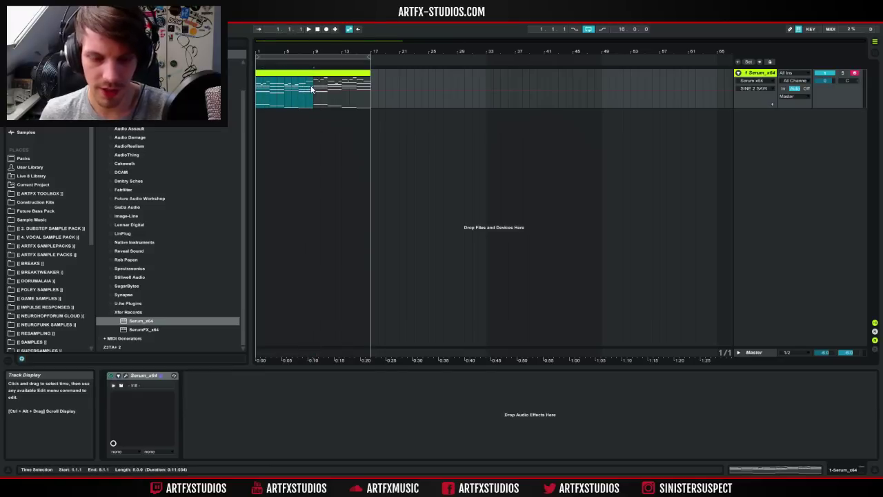
key("ctrl+d")
left_click(301, 78)
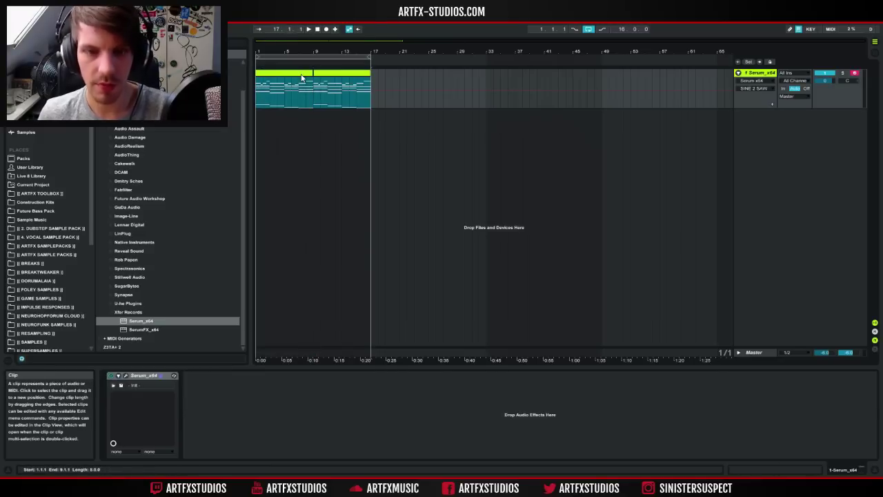
double_click(340, 81)
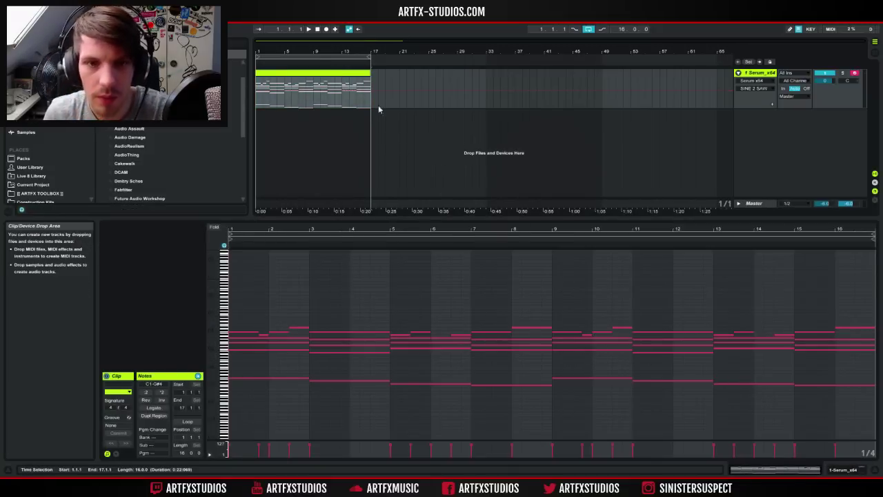
left_click(726, 336)
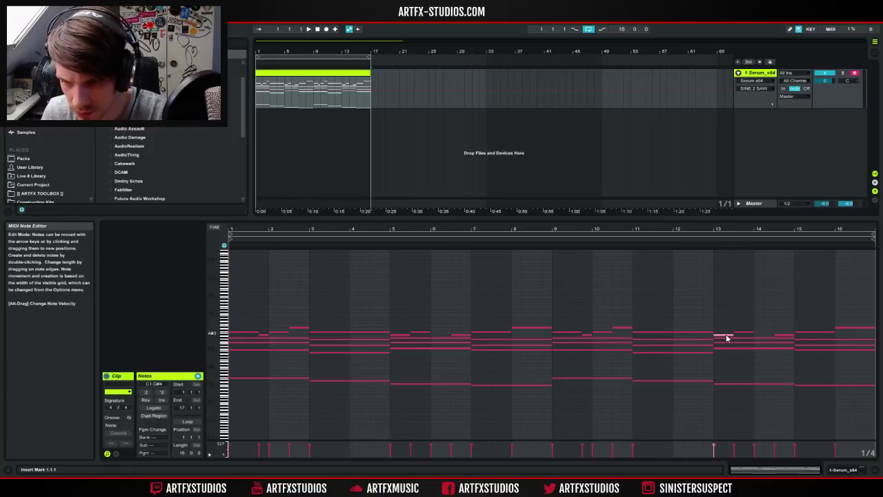
key("shift+Tab")
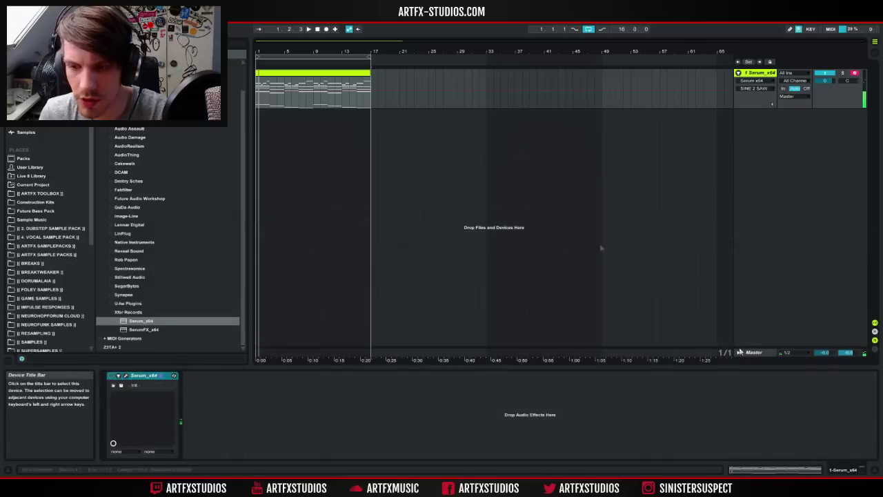
Automate the SINE 2 SAW macro to rise from bar 1 to 1.00 near bar 15 and fall by bar 17, then audition it.
left_click(125, 375)
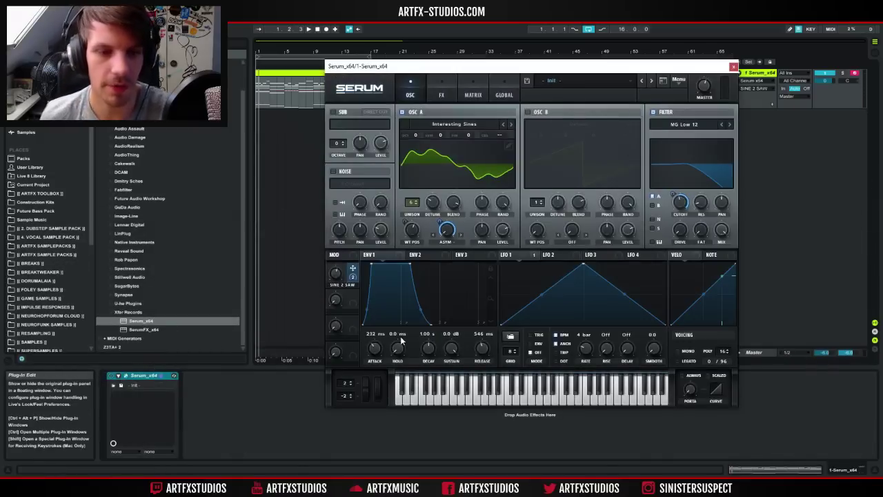
left_click_drag(476, 65, 460, 158)
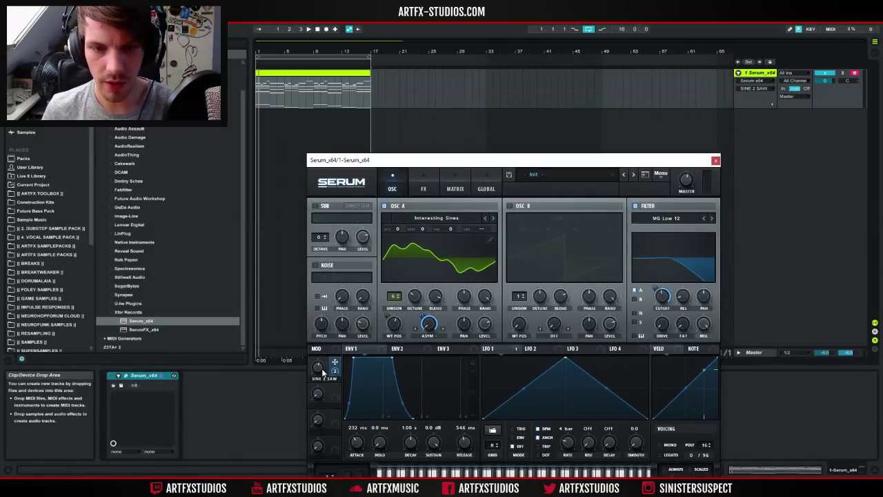
left_click(367, 95)
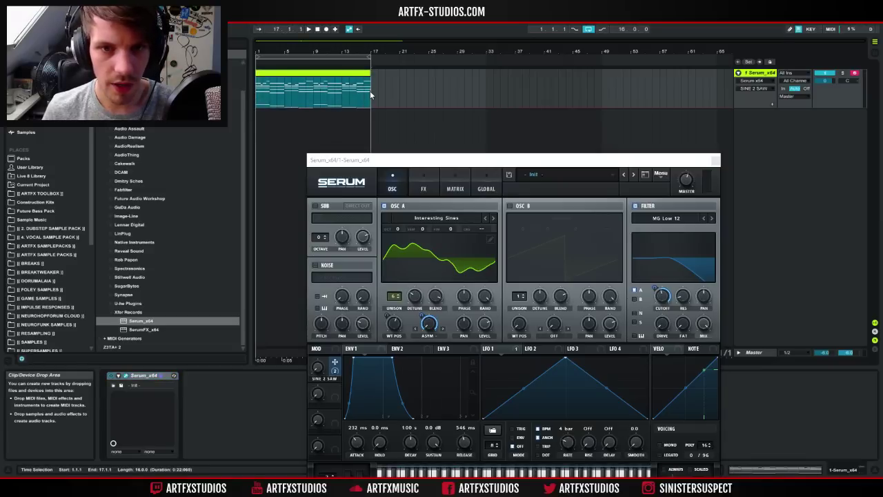
left_click(303, 100)
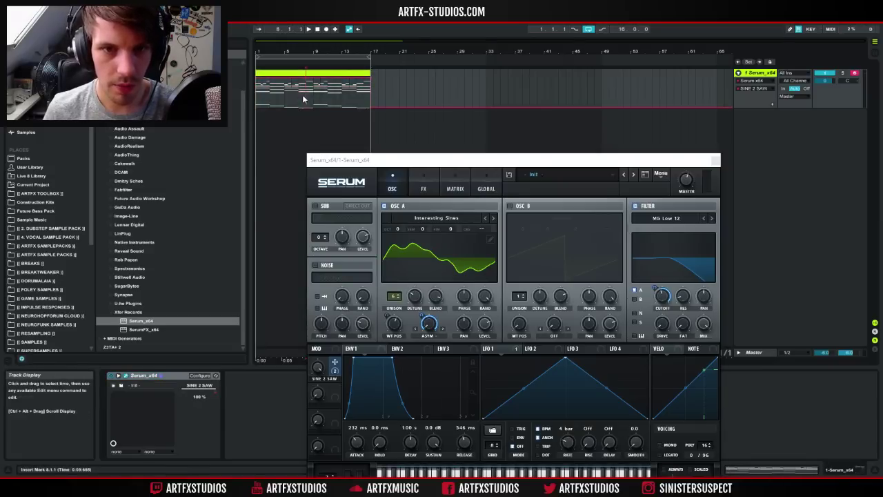
left_click(256, 79)
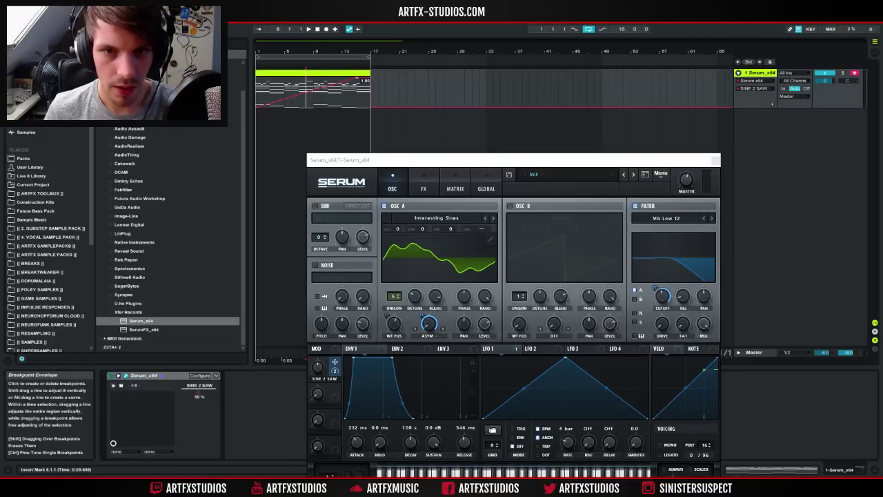
left_click(371, 79)
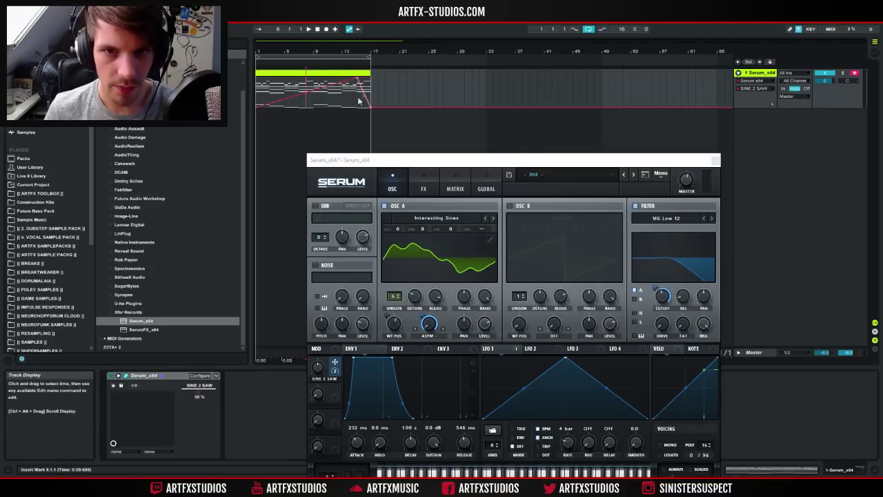
key("space")
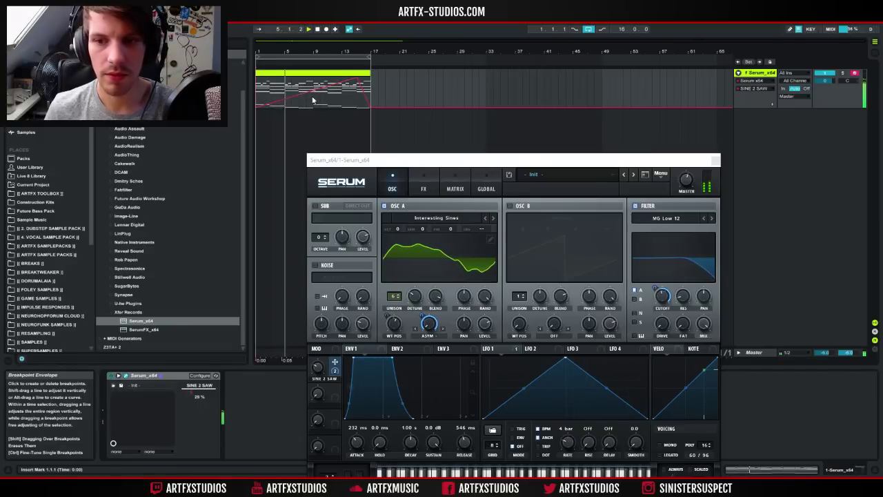
Adjust the filter drive, turn on oscillator B with the Analog PWM Genji wavetable, and vary its wavetable position during playback.
left_click_drag(665, 311, 664, 304)
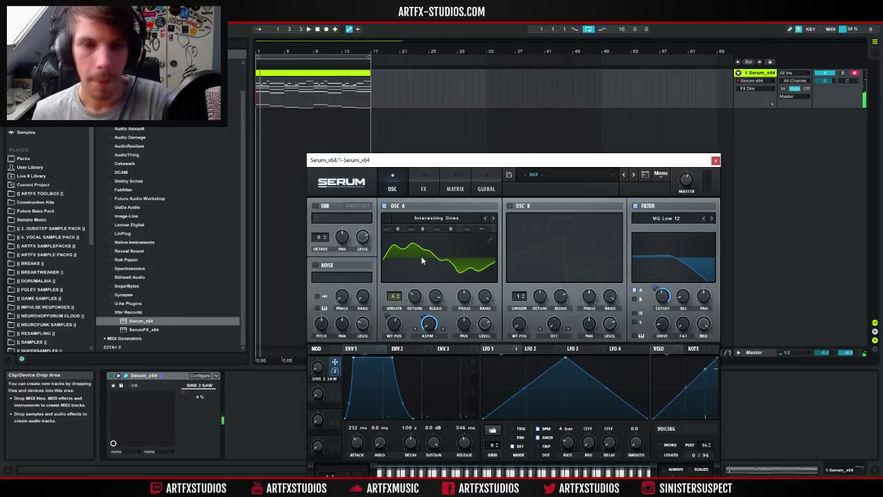
left_click(510, 205)
left_click(565, 219)
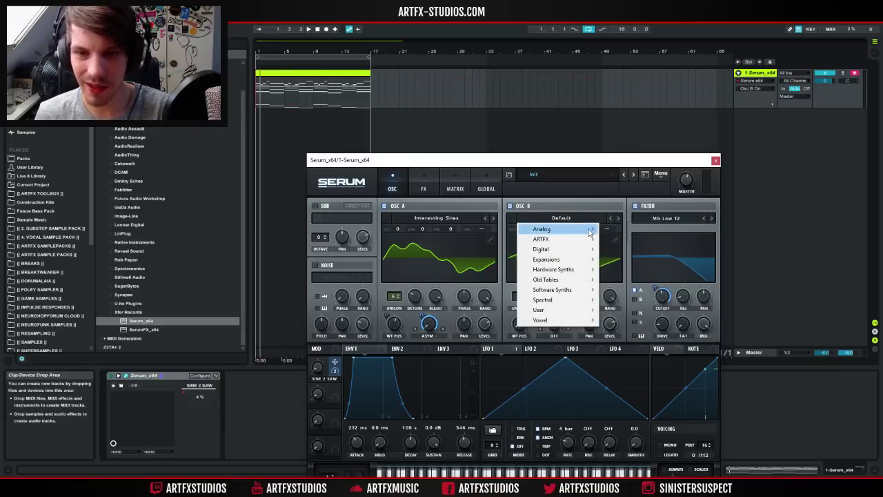
mouse_move(590, 231)
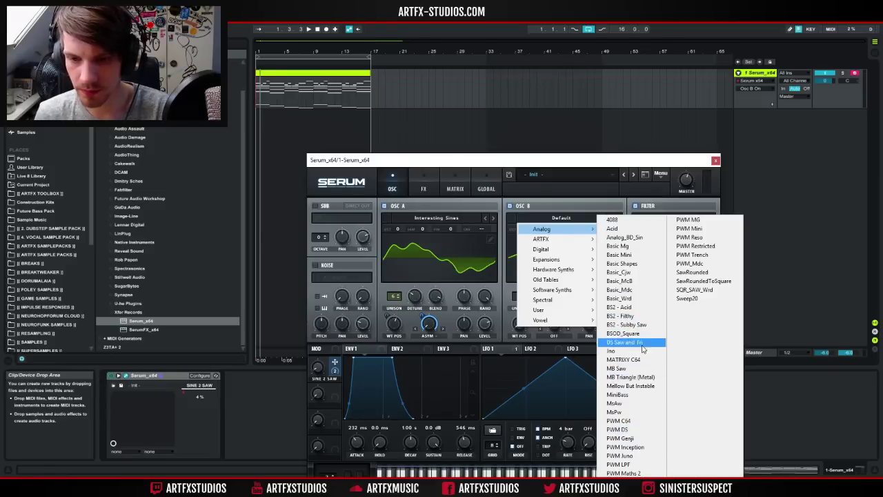
left_click(624, 439)
mouse_move(529, 318)
left_mouse_down()
mouse_move(532, 284)
mouse_move(525, 321)
left_mouse_up()
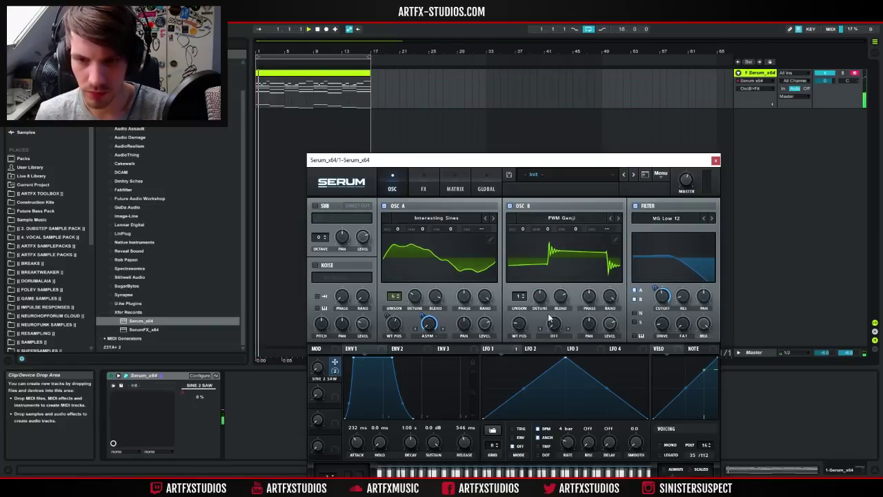
left_click_drag(522, 322, 523, 340)
Set oscillator B's warp to FM (from A) with 2 unison voices, adjust the warp amount, and route the oscillator through the filter.
left_click(558, 337)
left_click(573, 298)
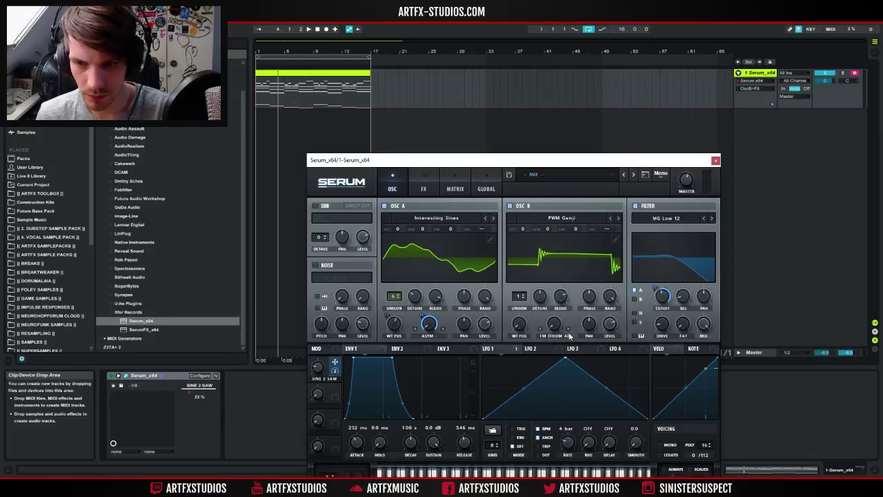
left_click_drag(555, 323, 522, 296)
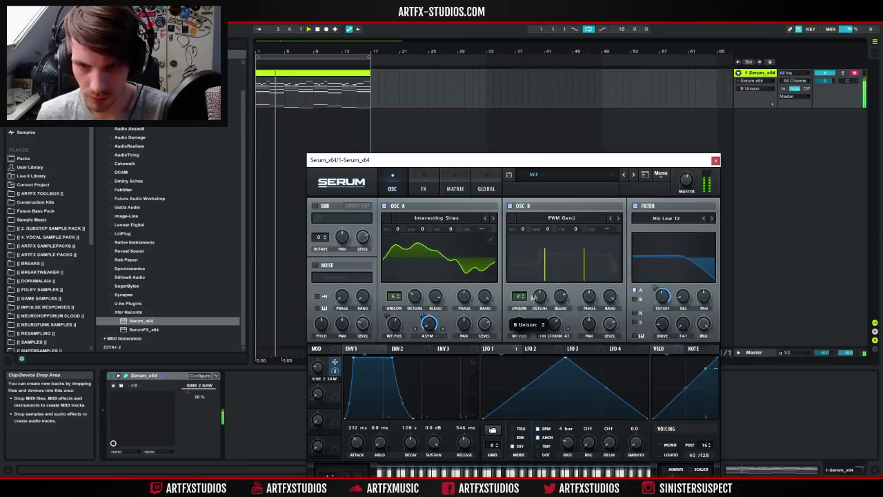
mouse_move(554, 322)
left_mouse_down()
mouse_move(556, 341)
mouse_move(568, 314)
mouse_move(556, 334)
left_mouse_up()
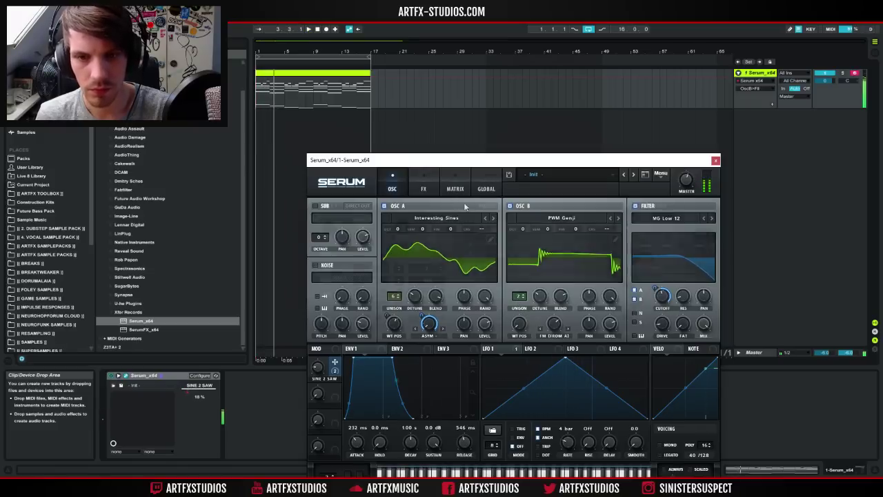
Check the unison modes, try 6 and 4 unison voices on oscillator B, and return it to 2 voices while adjusting the master volume.
left_click(486, 188)
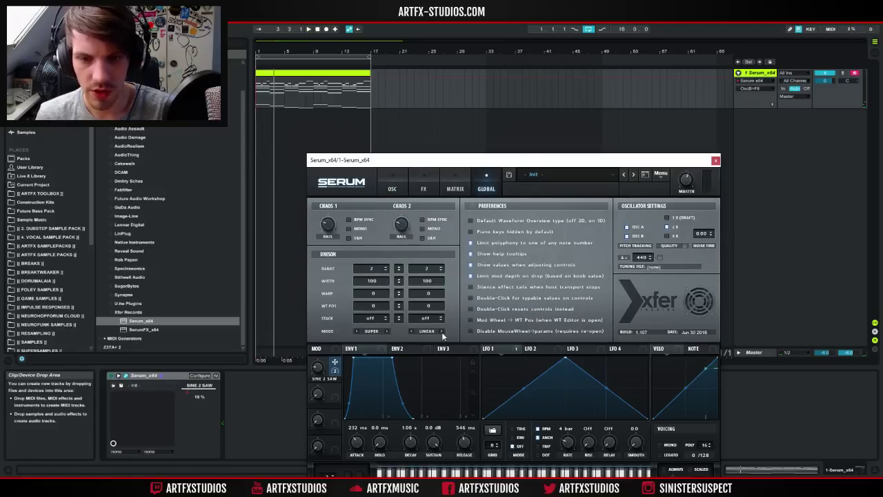
left_click(392, 189)
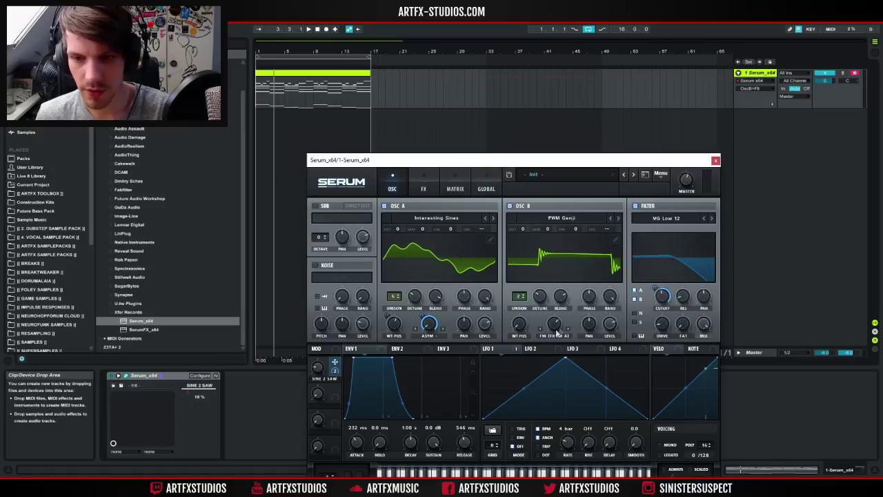
left_click_drag(512, 307, 524, 290)
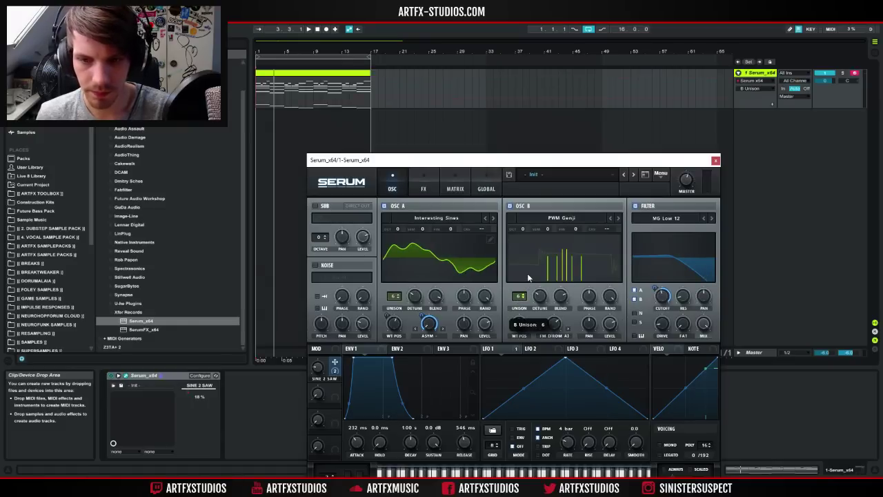
key("space")
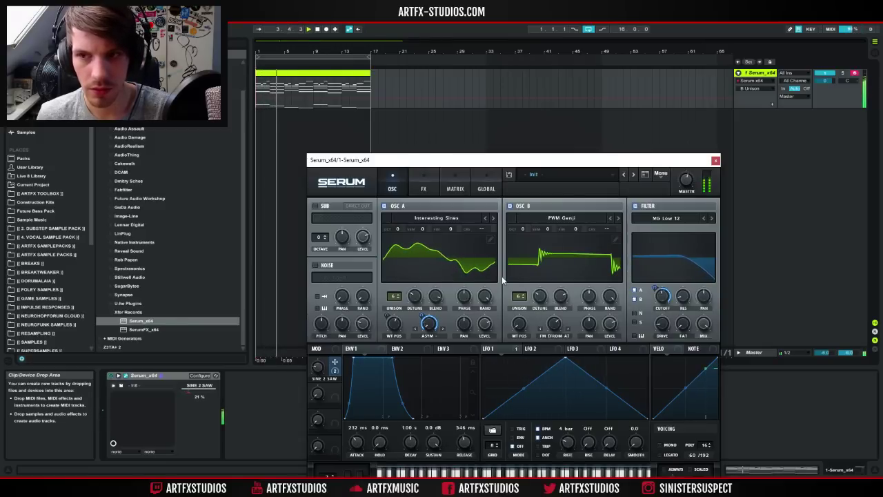
left_click(686, 184)
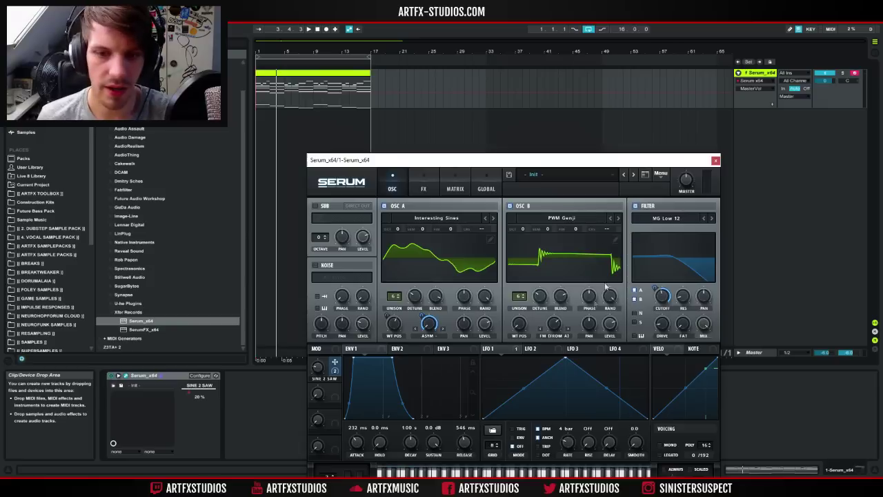
left_click_drag(517, 299, 519, 317)
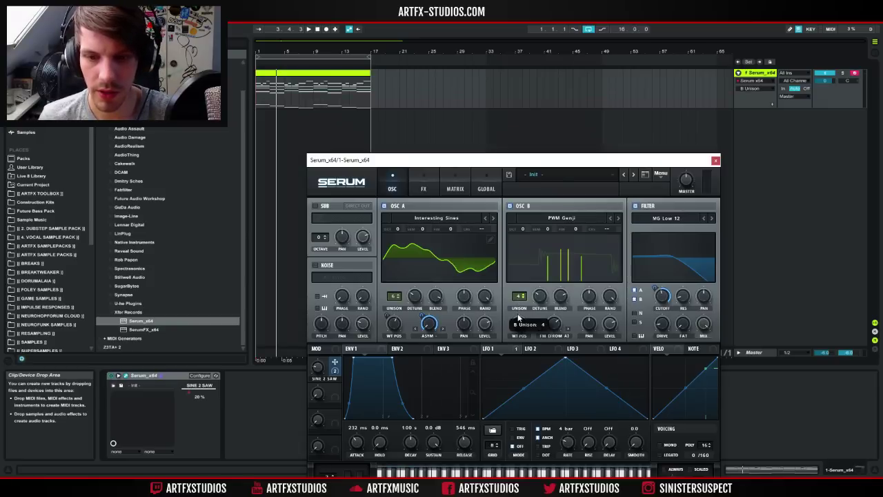
key("space")
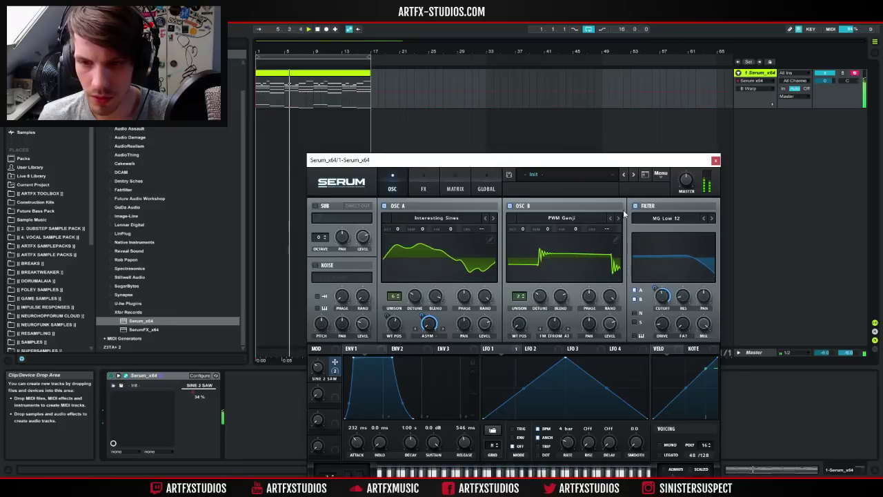
Try the FM warp around 18% with the filter bypassed, and change oscillator B's warp to RM (from A), adjusting its amount during playback.
left_click_drag(556, 325, 549, 355)
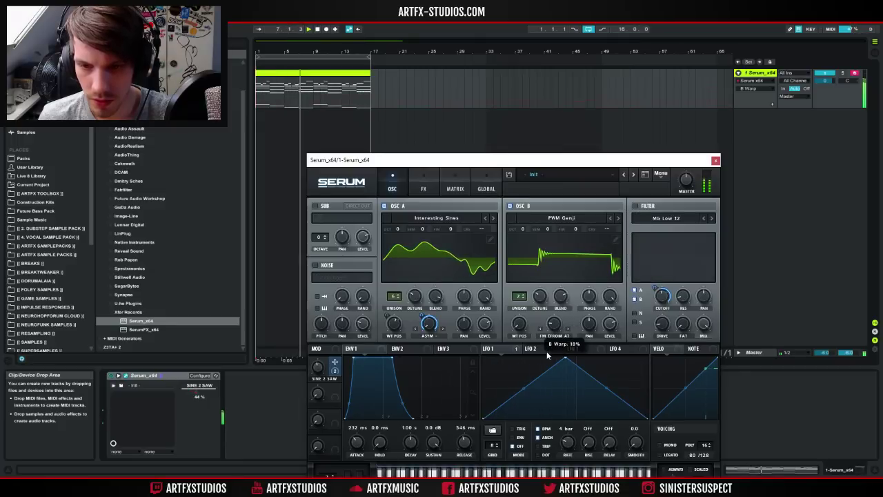
left_click_drag(556, 325, 552, 357)
left_click(556, 336)
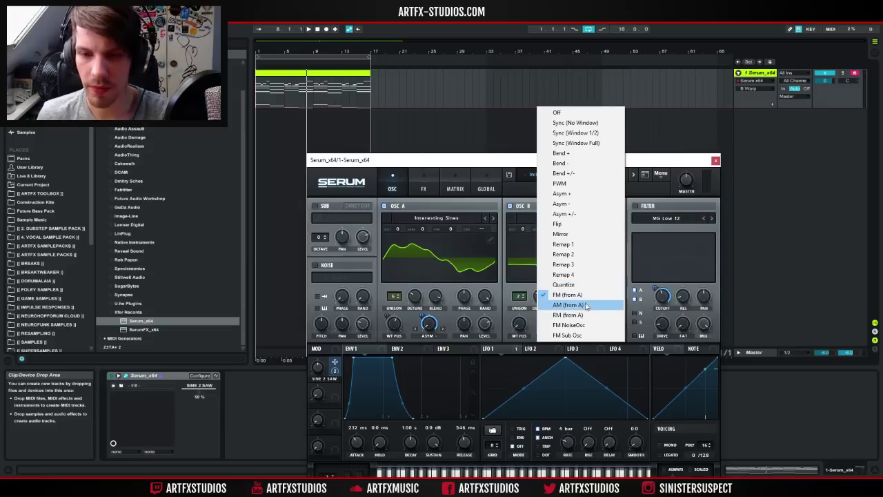
left_click(539, 349)
key("space")
left_click_drag(560, 310, 554, 319)
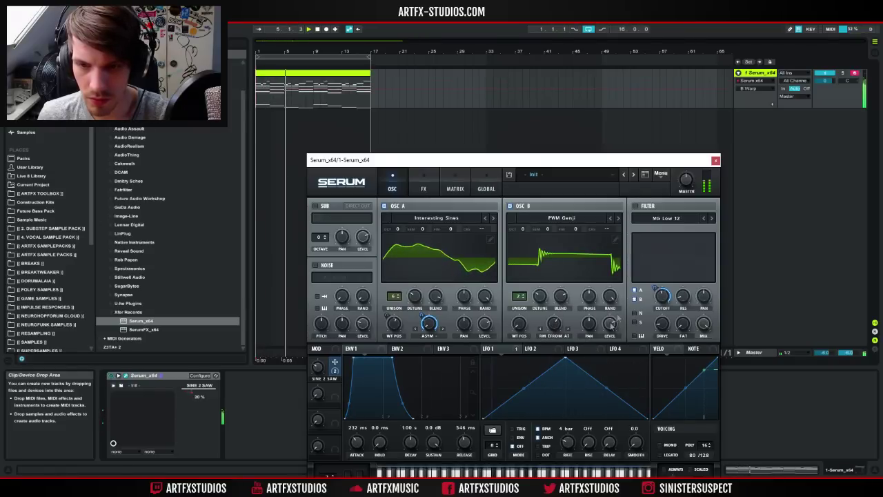
Turn the filter back on with adjusted drive and 16% fat, and modulate oscillator B's wavetable position with LFO 1.
left_click(636, 205)
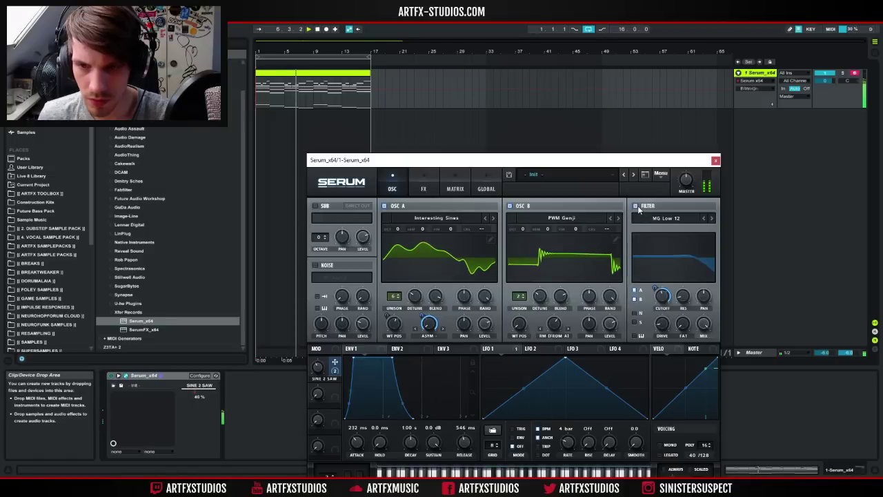
left_click(662, 324)
left_click_drag(664, 323, 664, 324)
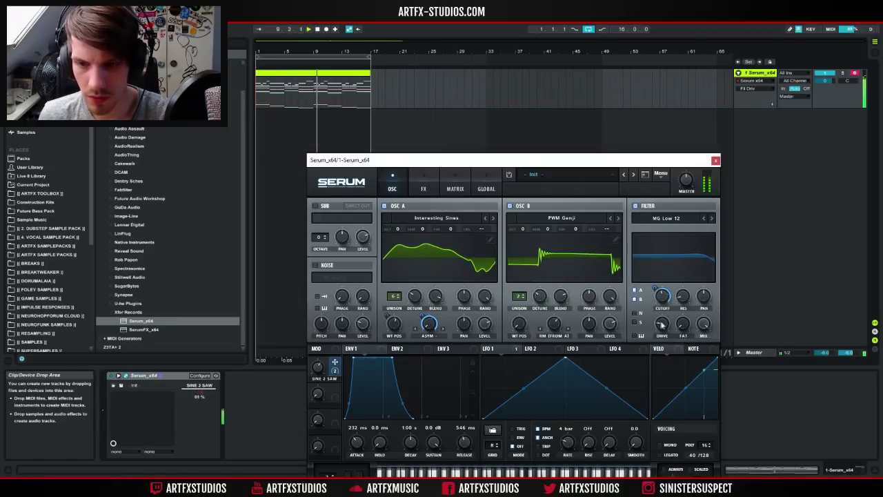
left_click(683, 328)
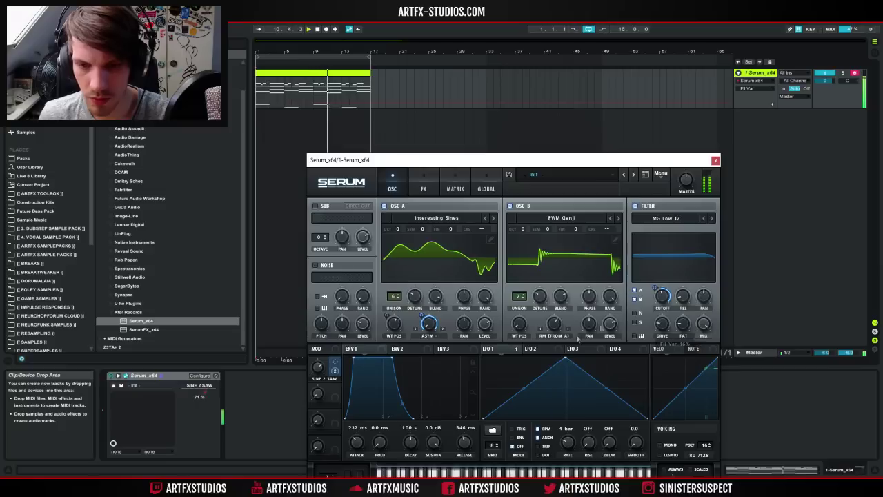
left_click_drag(532, 333, 519, 324)
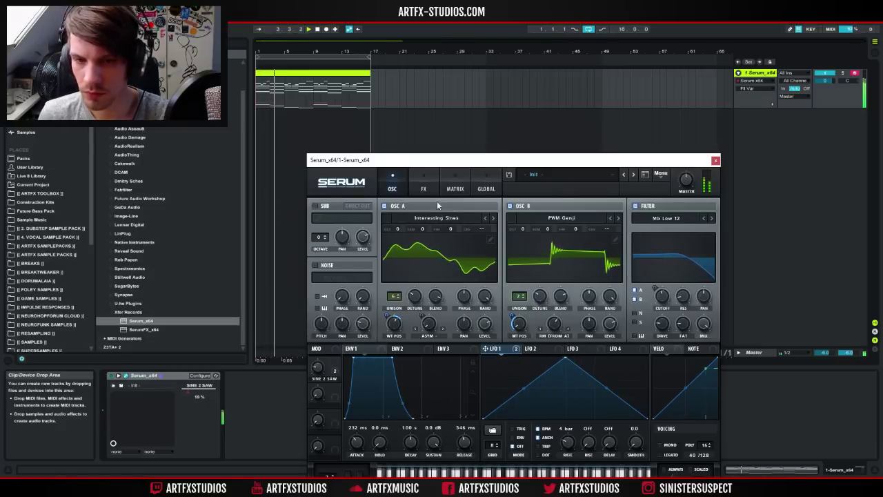
Turn on the noise oscillator with the ARTFX sample Piano-Resampled-C C3, key-tracked and routed through the filter, and adjust its level during playback.
left_click(314, 265)
left_click(341, 276)
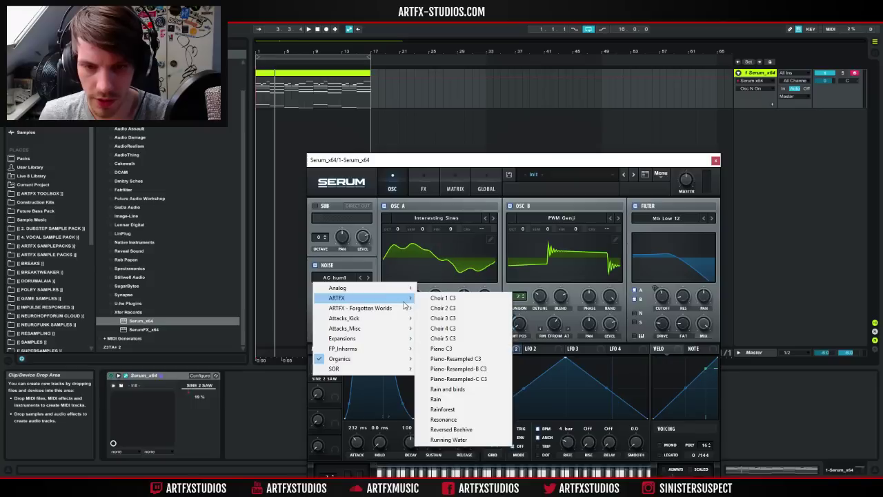
mouse_move(407, 303)
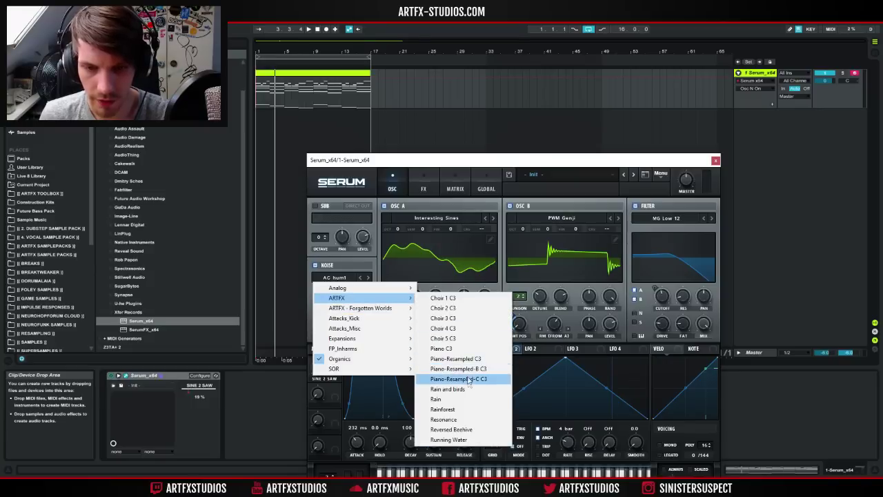
left_click(461, 380)
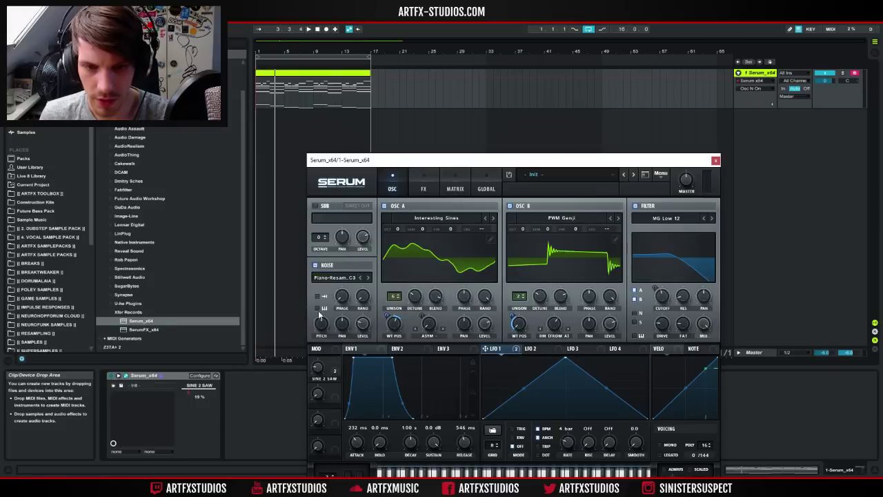
key("space")
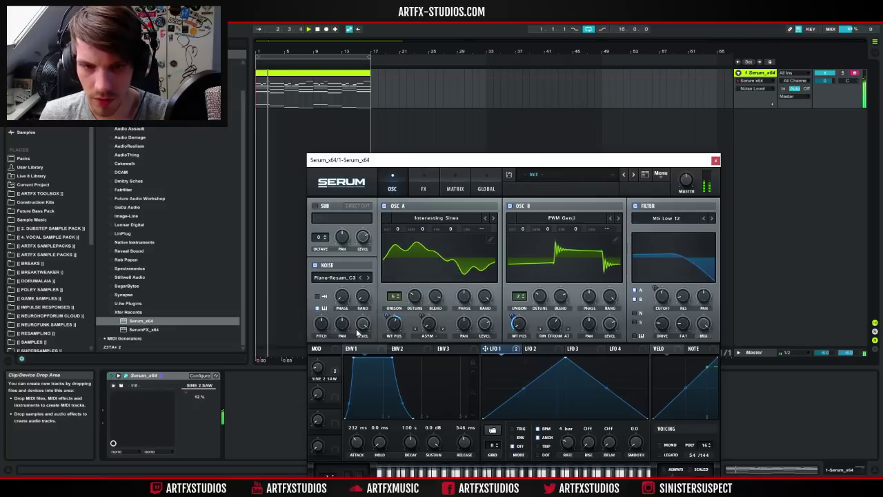
left_click_drag(358, 329, 365, 322)
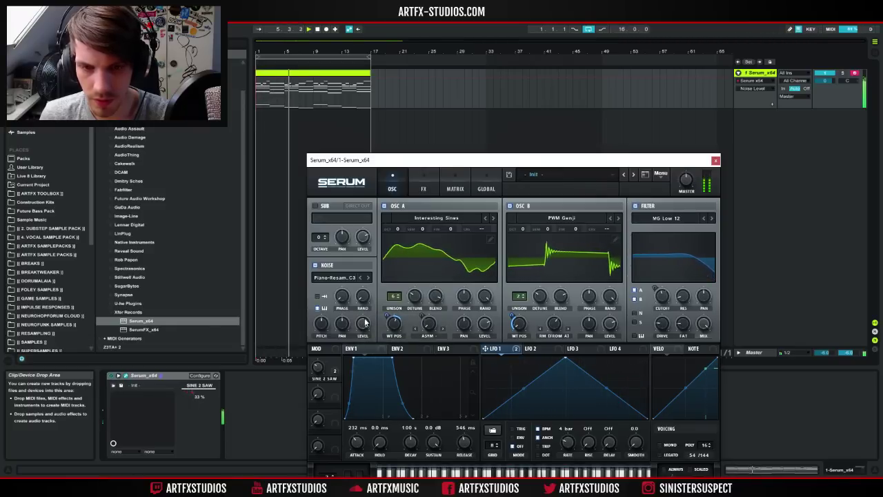
left_click(635, 314)
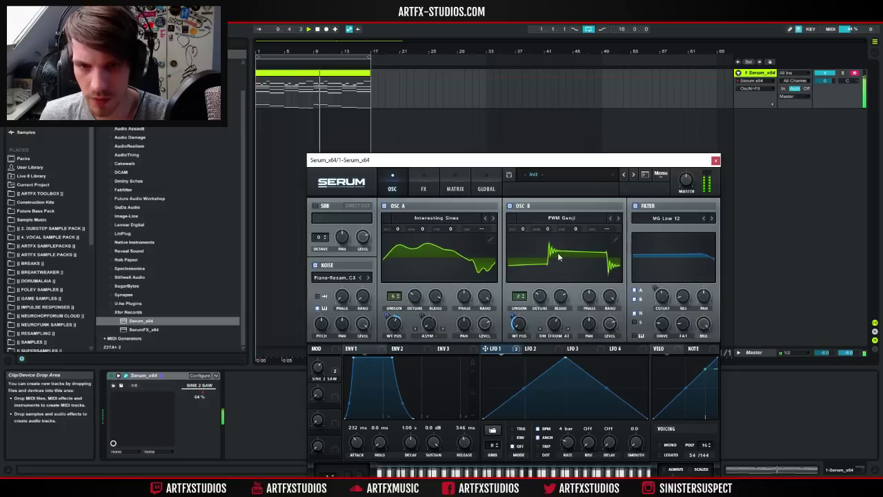
Turn off oscillators A and B and the filter to isolate the noise oscillator.
left_click(510, 206)
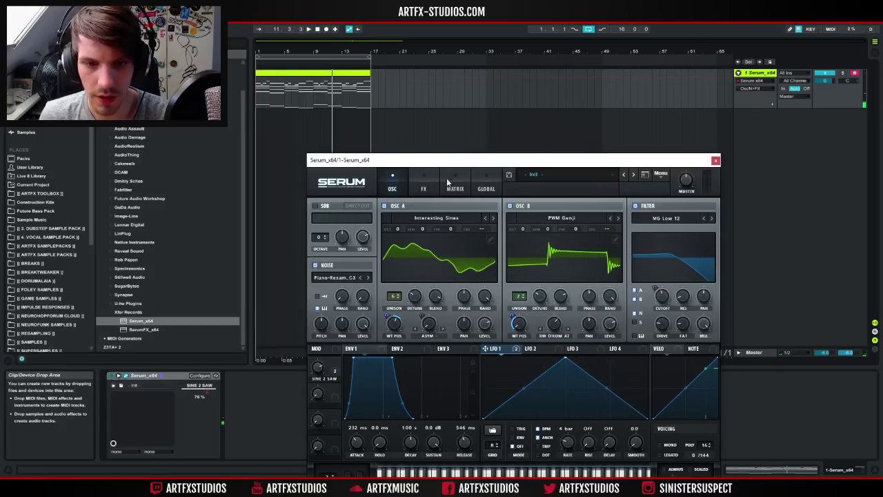
left_click(384, 205)
left_click(510, 206)
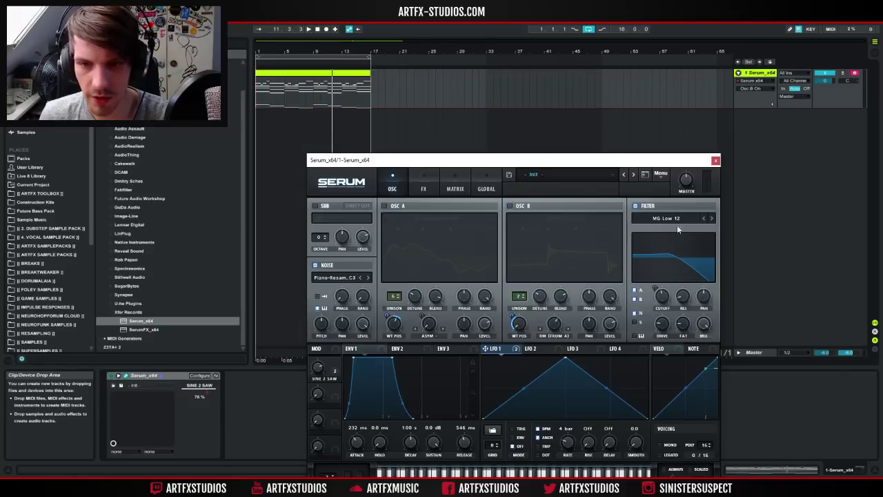
left_click(635, 206)
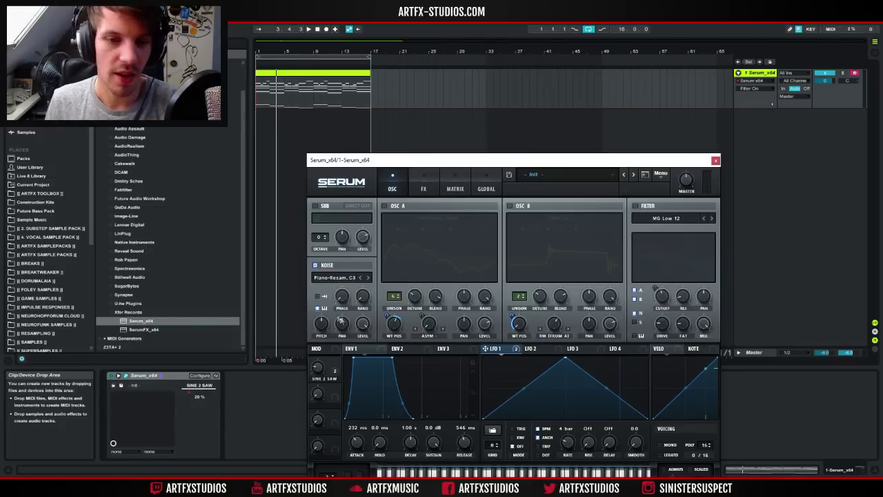
Load the ARTFX sample Piano-Resampled-B C3 into the noise oscillator, adjust its pitch, and audition it alone.
left_click(348, 278)
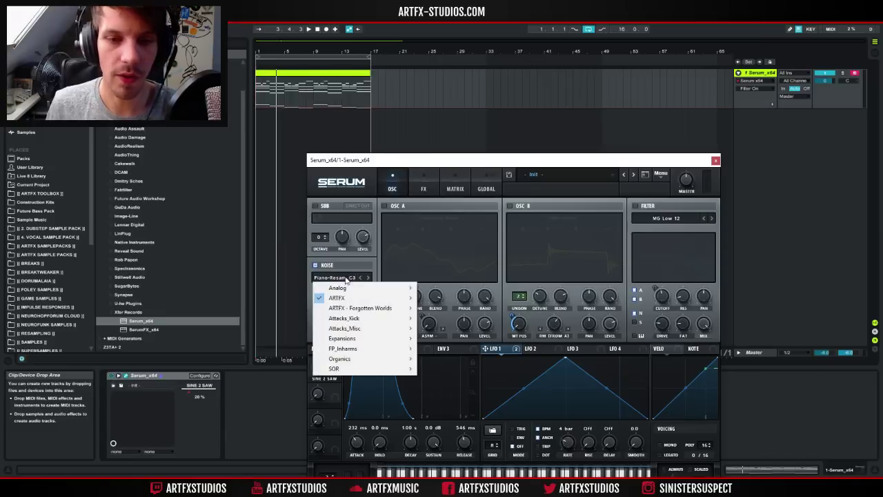
mouse_move(358, 299)
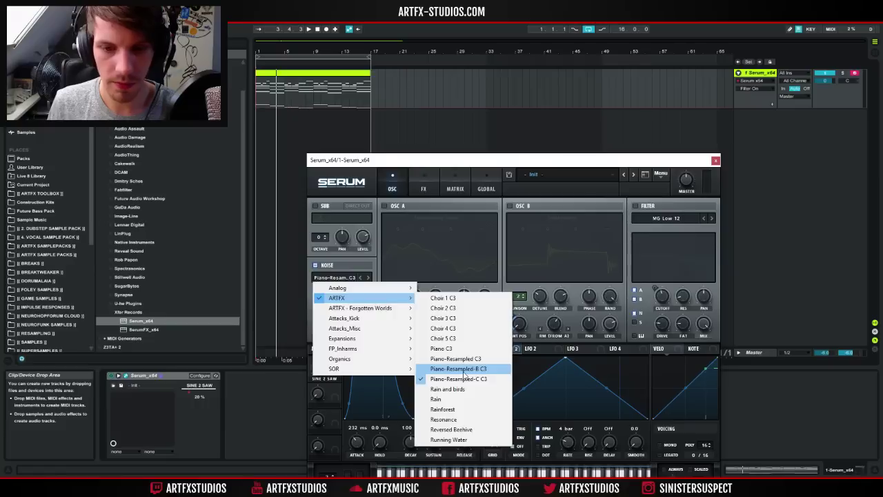
left_click(461, 369)
key("space")
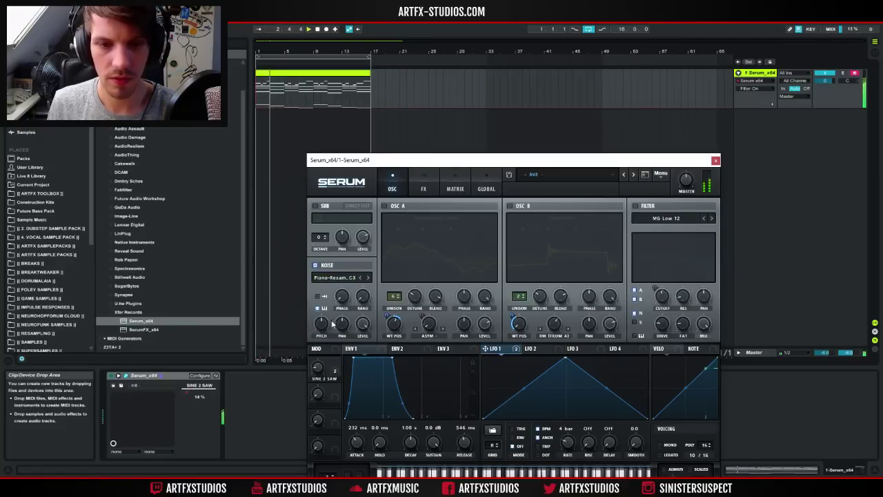
left_click_drag(323, 325, 327, 316)
key("space")
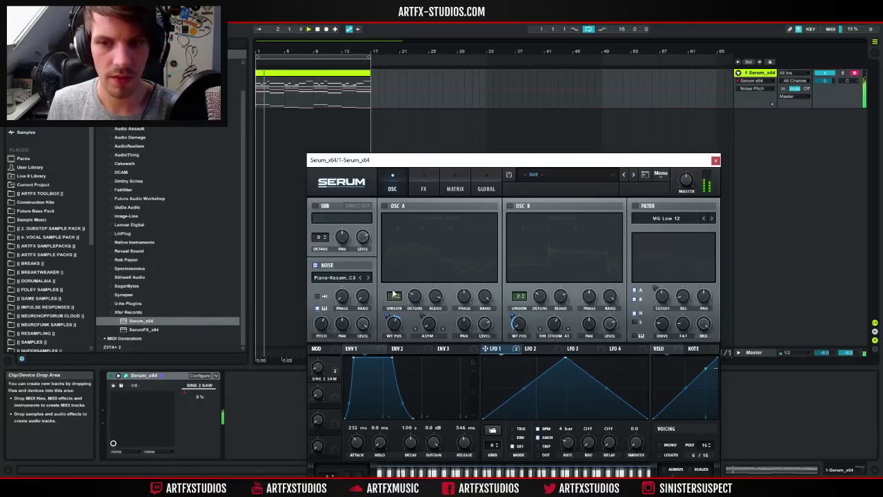
Load the ARTFX sample Piano-Resampled C3 into the noise oscillator and audition it alone.
left_click(343, 278)
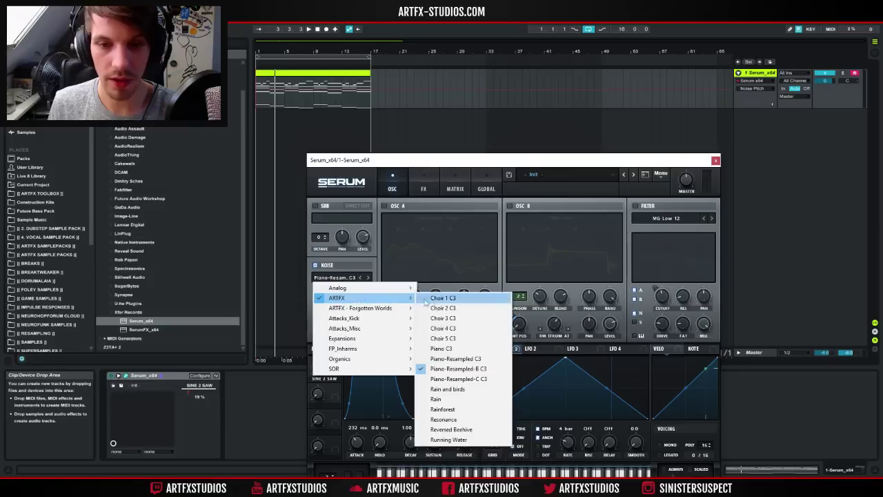
left_click(454, 360)
key("space")
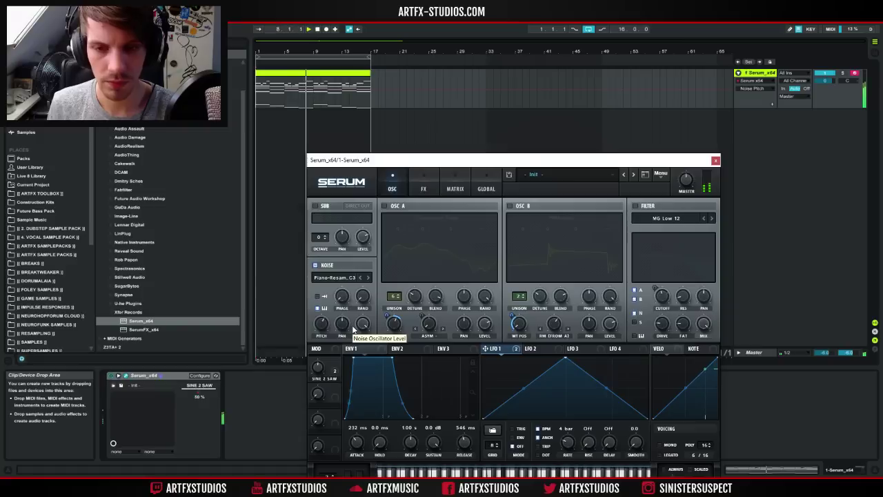
Set the noise oscillator's random phase to about 41% and its phase to about 43%, and audition the sample.
left_click(366, 295)
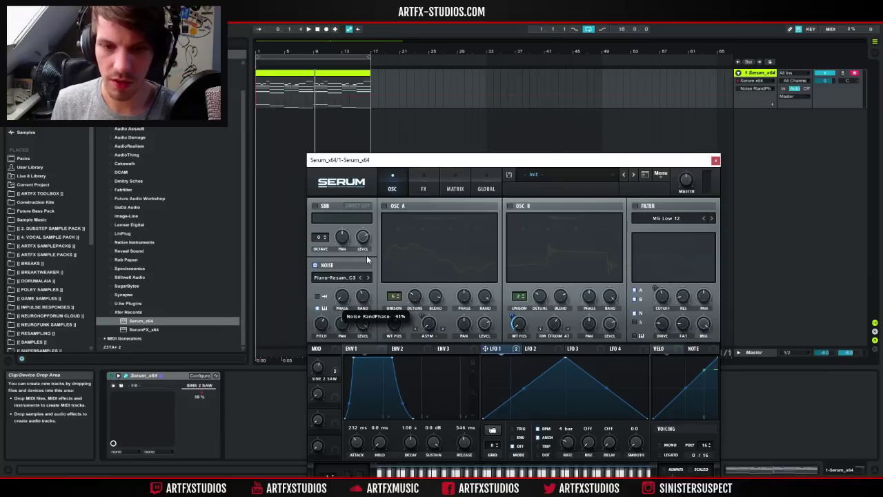
left_click_drag(342, 296, 349, 285)
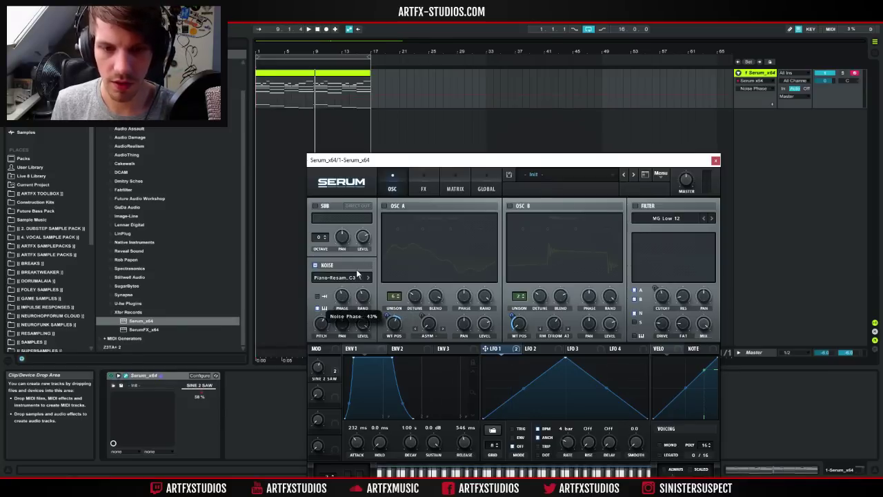
key("space")
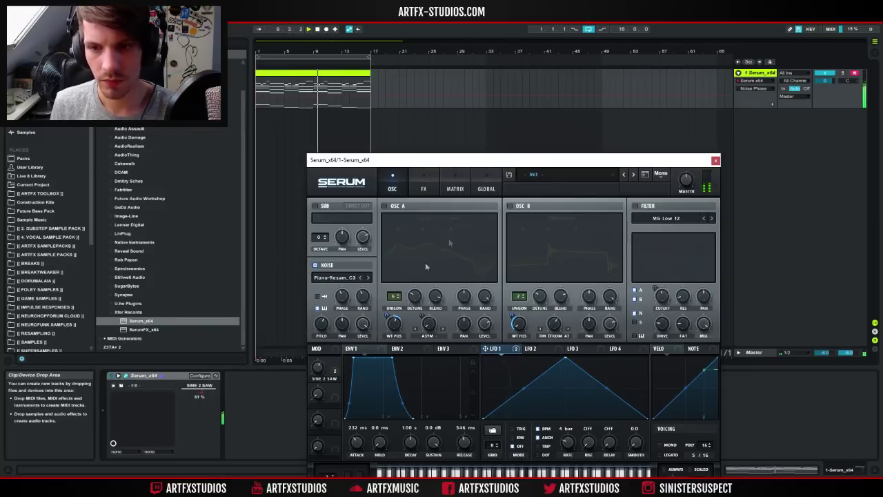
key("space")
Turn the filter and oscillators B and A back on one by one, auditioning the noise layer as they are added.
left_click(635, 206)
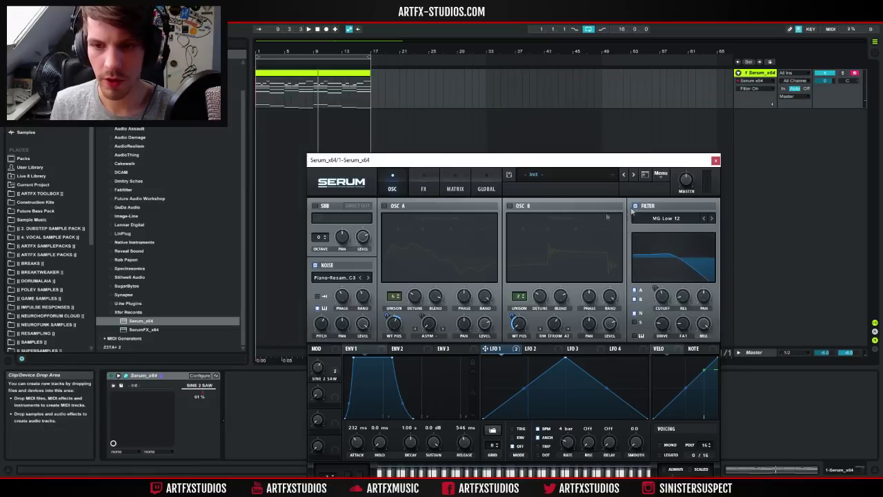
left_click(511, 206)
left_click(510, 206)
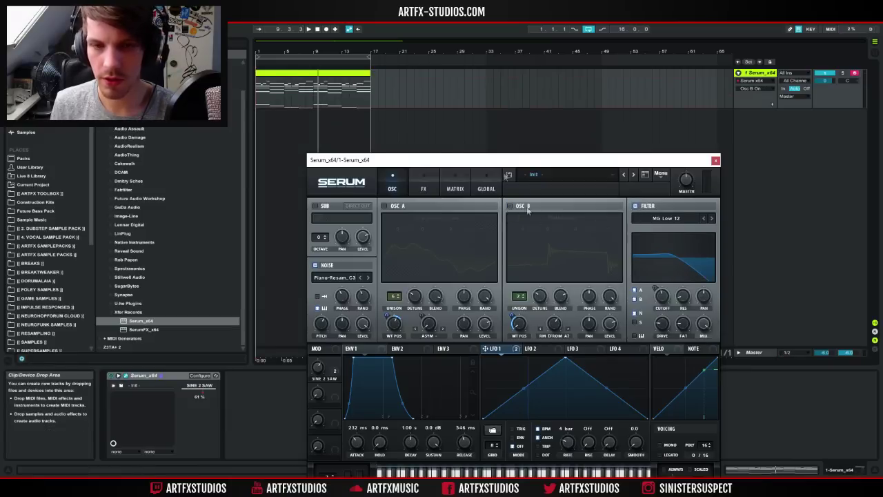
key("space")
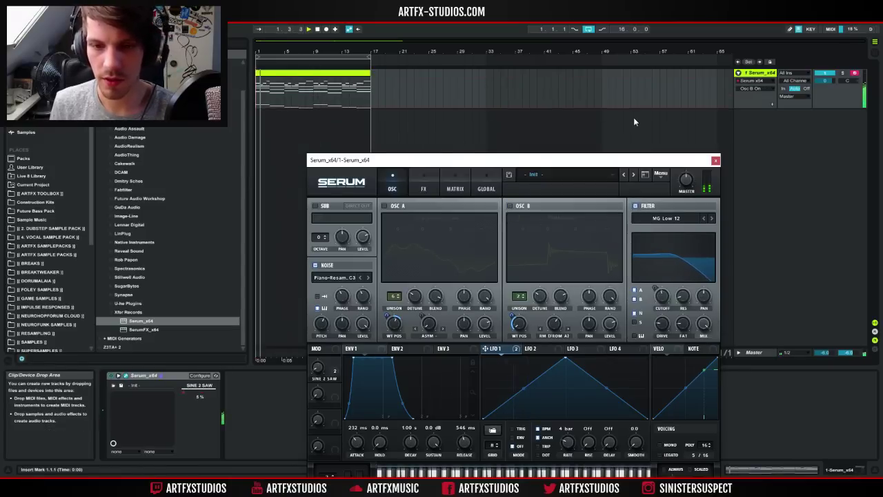
left_click(511, 206)
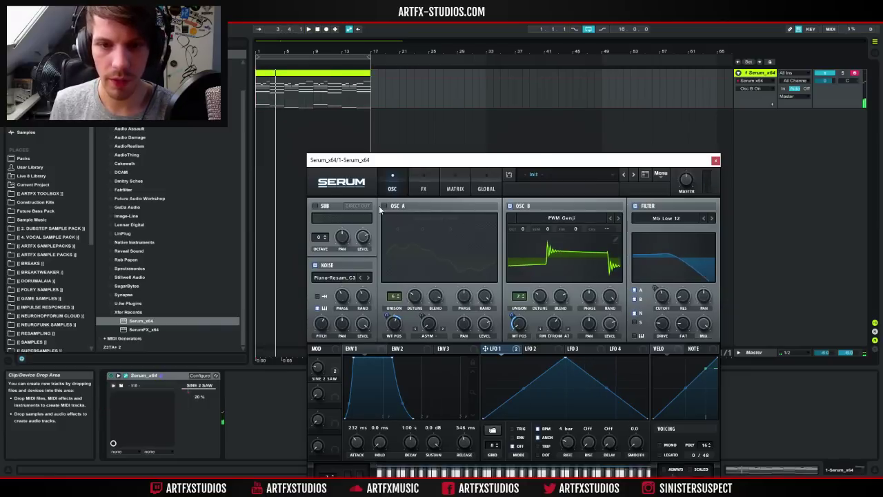
left_click(385, 207)
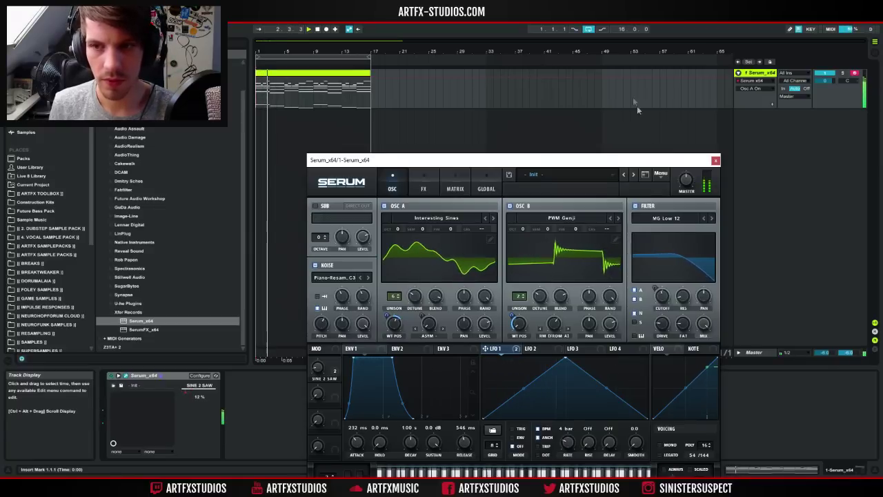
Adjust the master volume during playback and check the global oscillator settings.
left_click(687, 180)
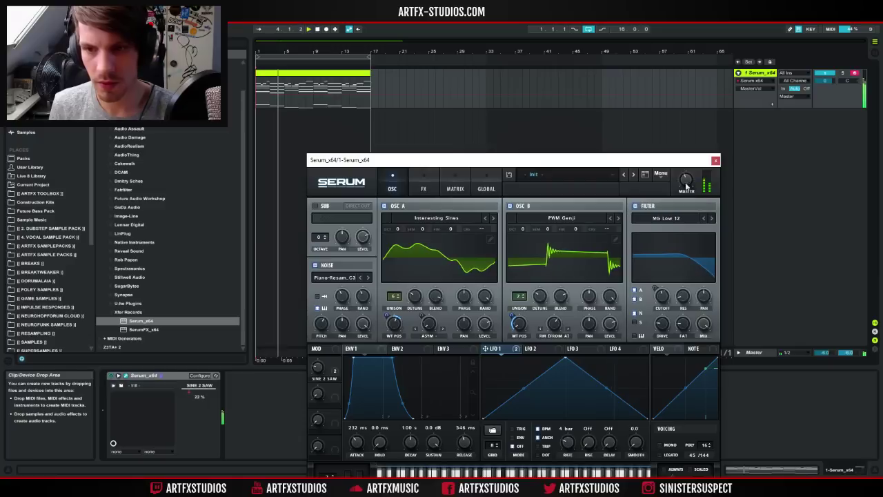
left_click_drag(685, 183, 686, 185)
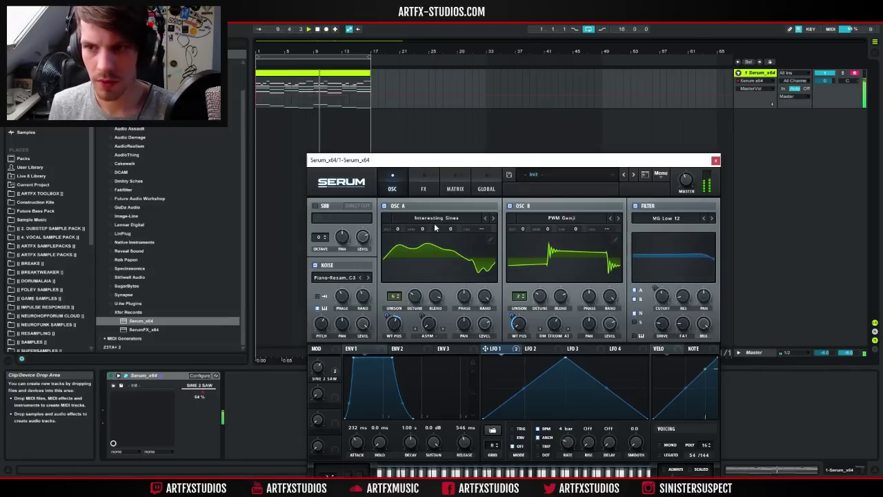
left_click(486, 188)
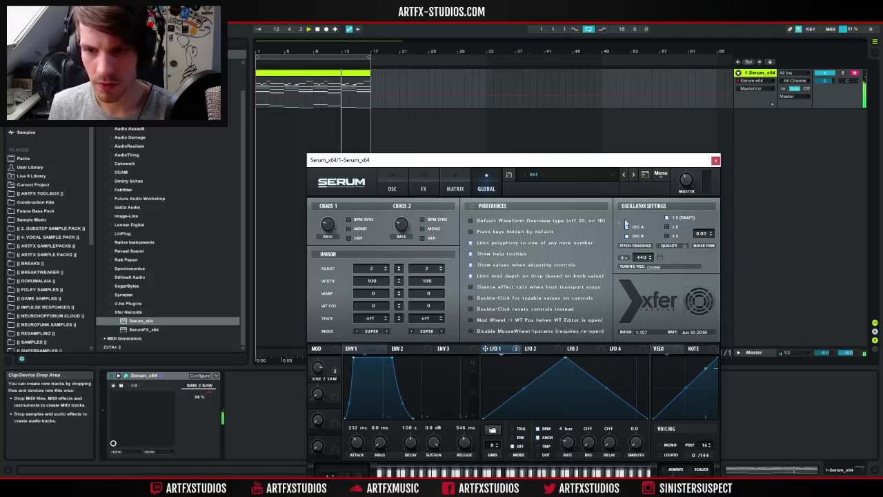
left_click(392, 187)
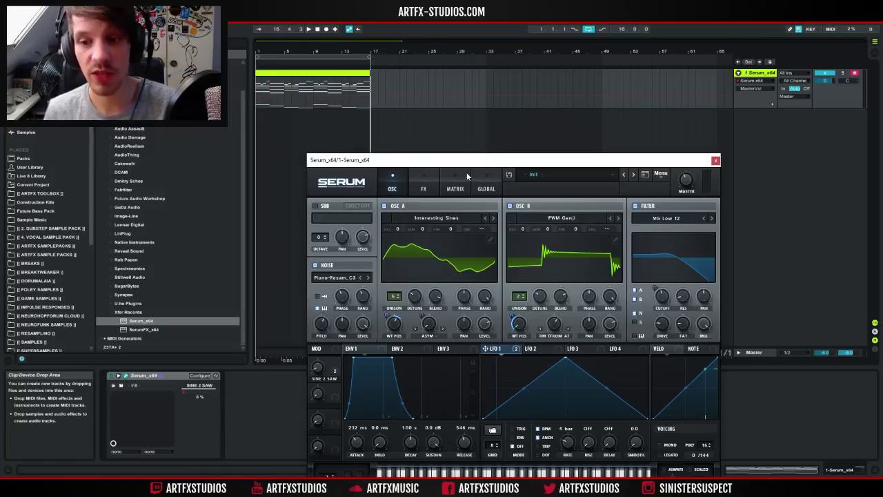
Enable the Hyper/Dimension effect, lower the Hyper mix, and audition the pad.
left_click(427, 187)
left_click(334, 208)
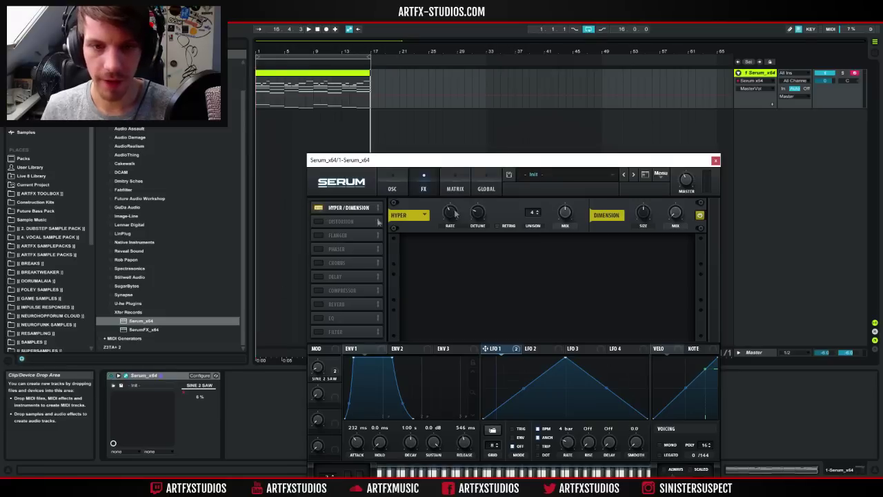
left_click_drag(564, 212, 559, 231)
key("space")
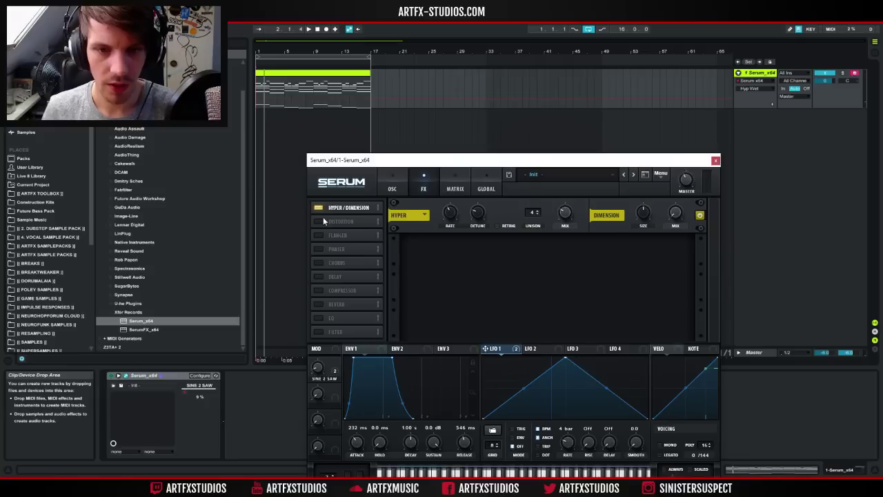
Try the flanger effect with an adjusted mix during playback and turn it off.
left_click(322, 237)
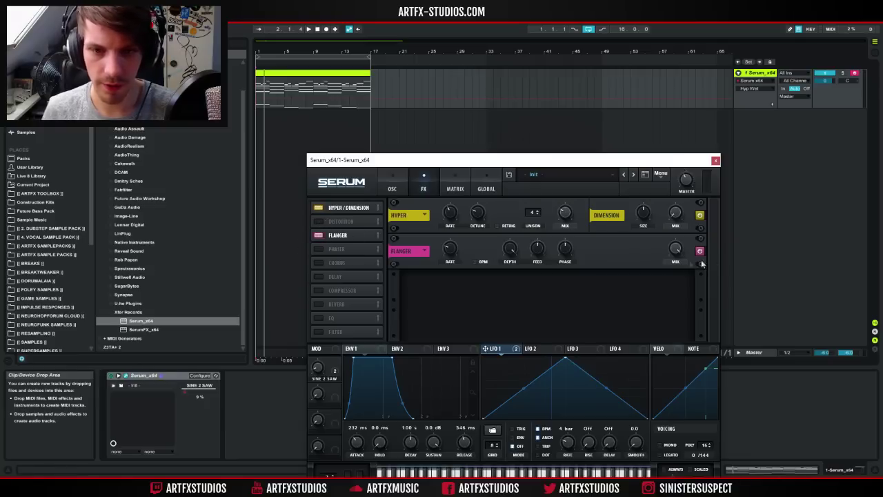
mouse_move(676, 250)
left_mouse_down()
mouse_move(659, 296)
mouse_move(679, 243)
left_mouse_up()
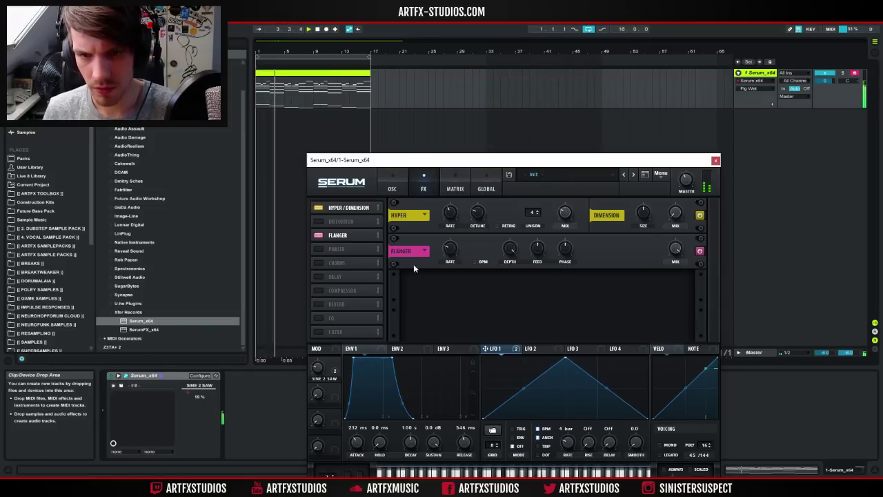
left_click(318, 236)
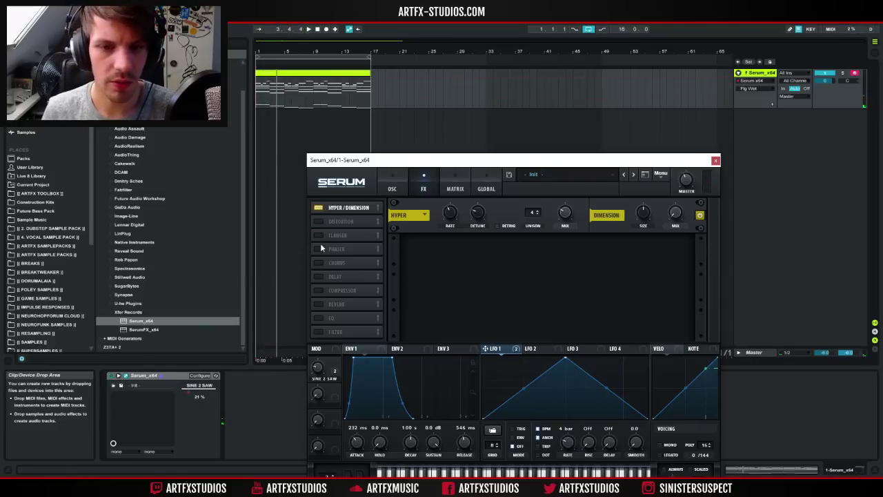
Enable the chorus, adjust its mix, delay and feedback during playback, and switch its filter to HPF.
left_click(319, 263)
key("space")
left_click_drag(675, 248, 676, 257)
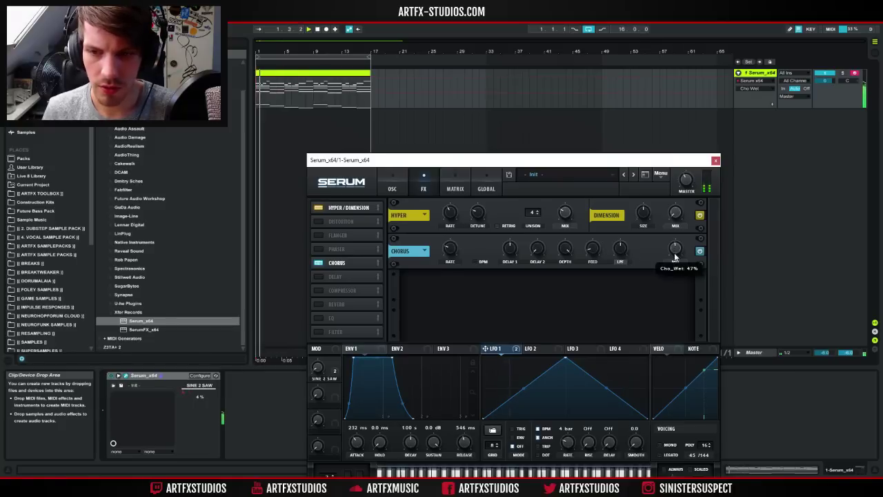
left_click_drag(509, 245, 555, 294)
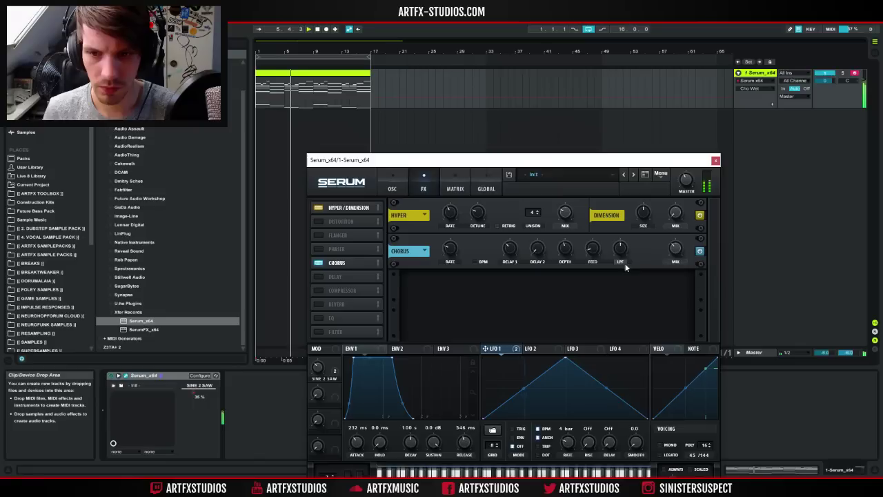
mouse_move(623, 257)
left_mouse_down()
mouse_move(621, 264)
mouse_move(623, 251)
left_mouse_up()
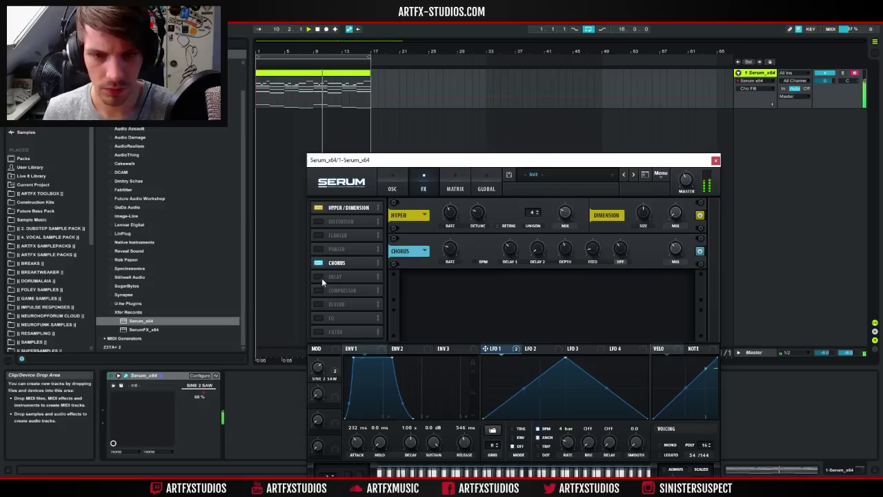
Enable the delay with a shaped filter and about 34% mix, and add the hall reverb with a raised mix.
left_click(322, 278)
left_click_drag(581, 290, 588, 295)
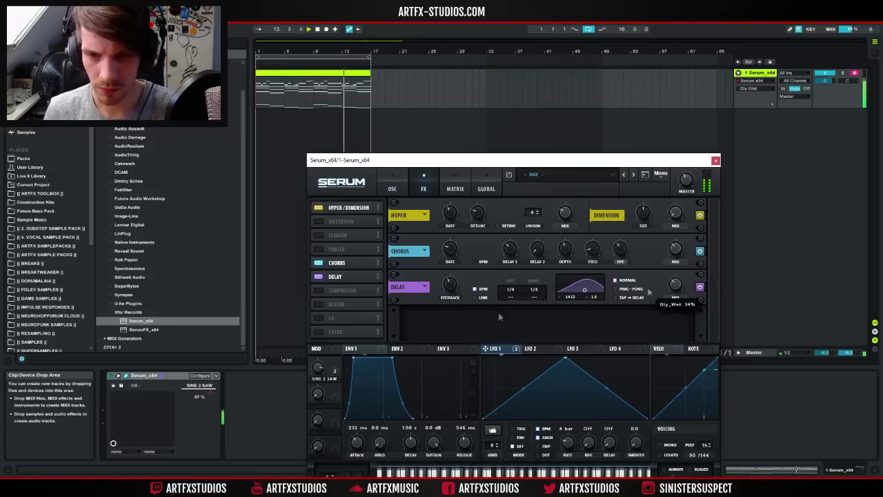
left_click(323, 304)
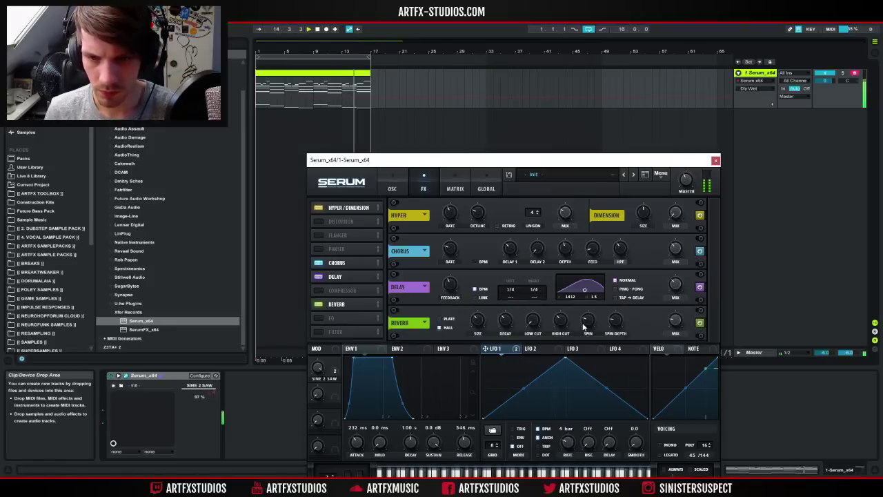
left_click_drag(683, 327, 692, 280)
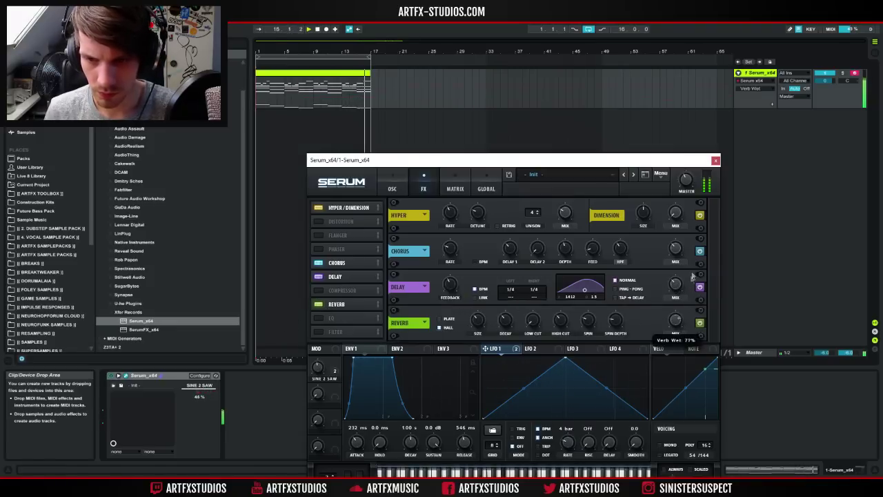
Adjust the reverb's size, decay and low cut while auditioning, and lower its mix.
left_click_drag(476, 325, 476, 336)
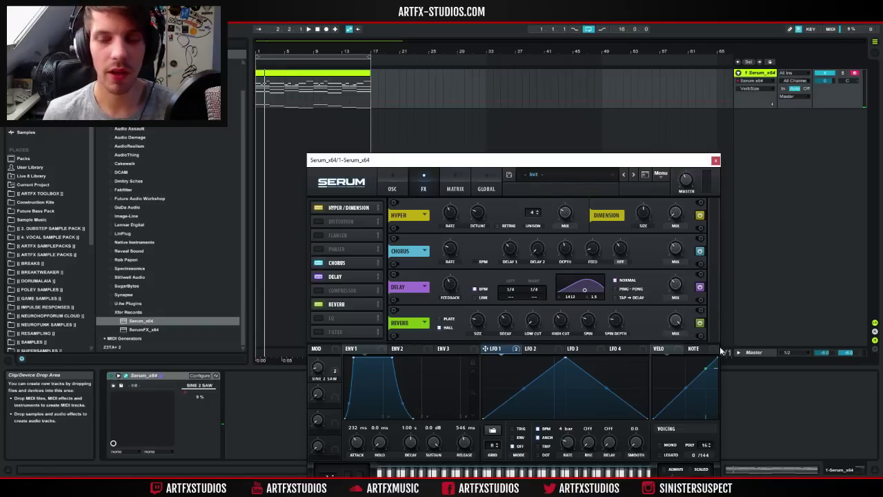
left_click_drag(510, 323, 509, 319)
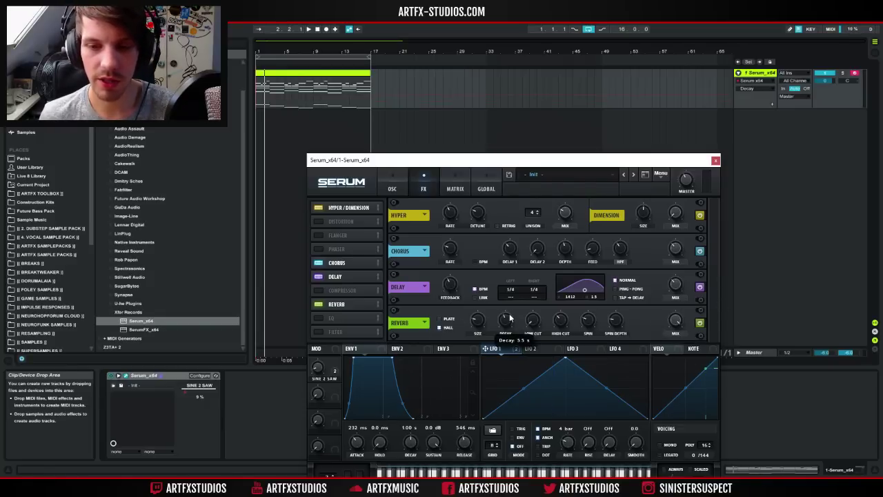
key("space")
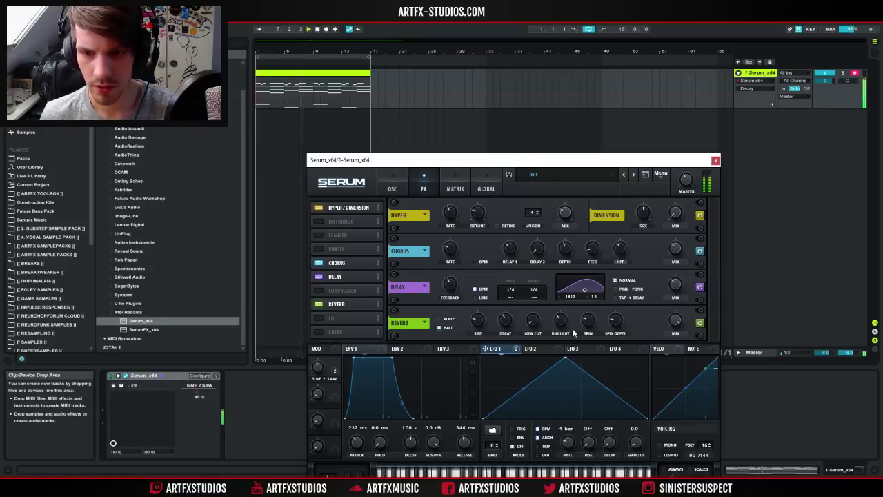
left_click_drag(533, 319, 532, 310)
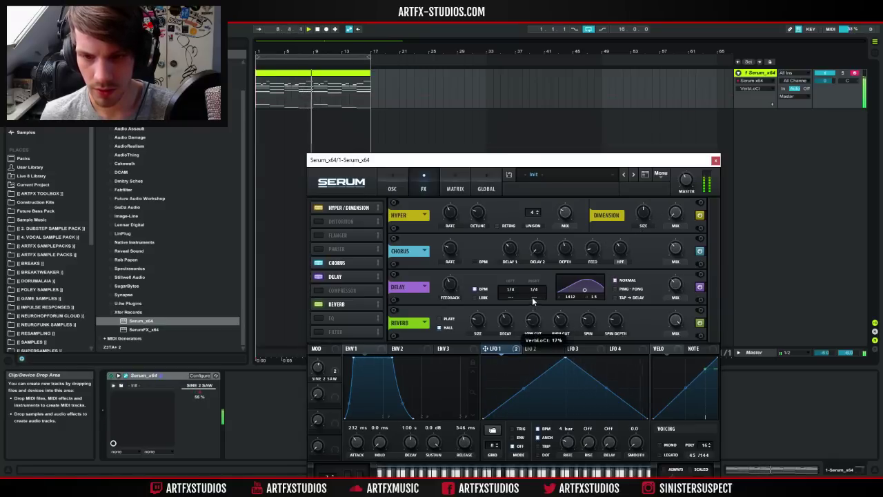
left_click_drag(535, 325, 532, 321)
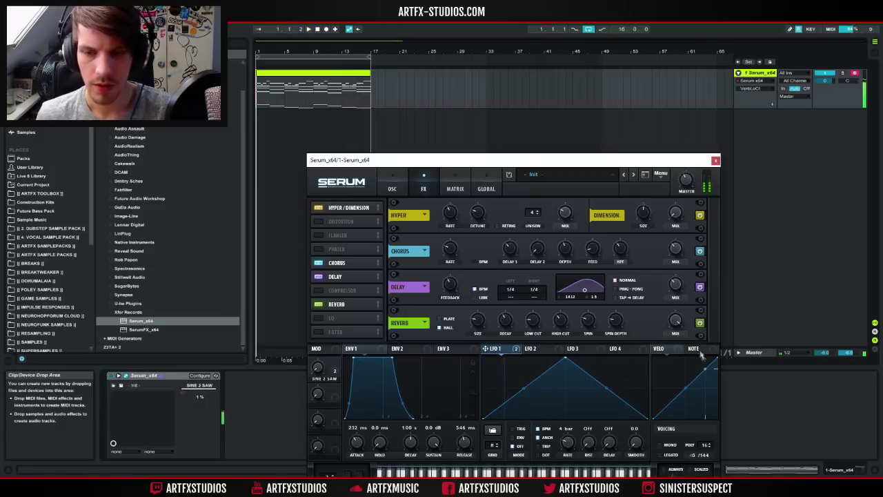
mouse_move(674, 319)
left_mouse_down()
mouse_move(660, 353)
mouse_move(681, 312)
mouse_move(673, 330)
left_mouse_up()
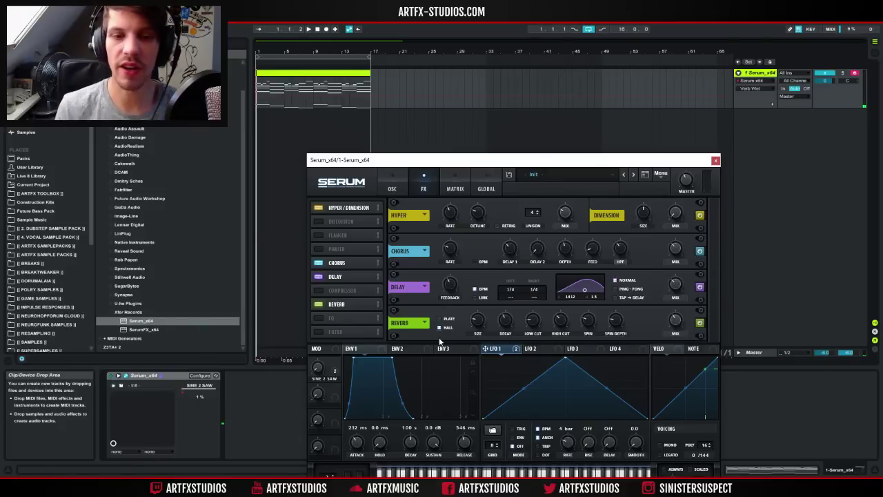
Enable the filter effect, set its type to Cmb + from the Flanges group, and play the loop to audition it.
left_click(400, 190)
left_click(416, 188)
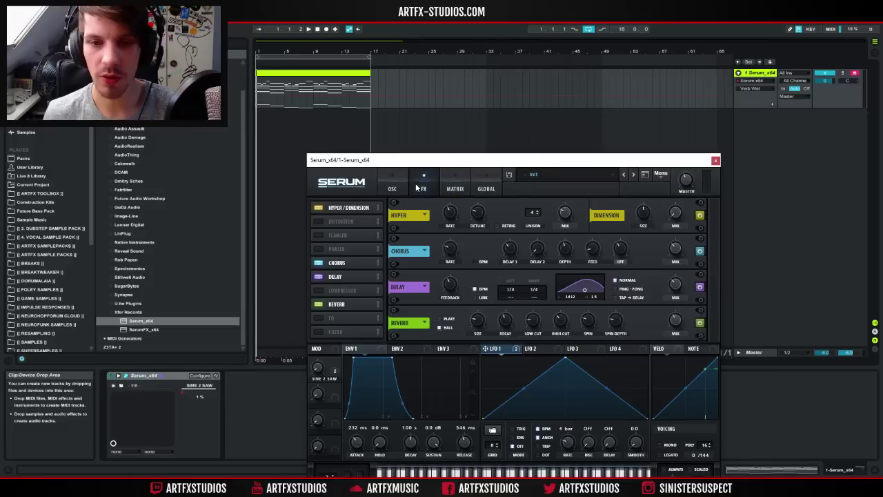
key("space")
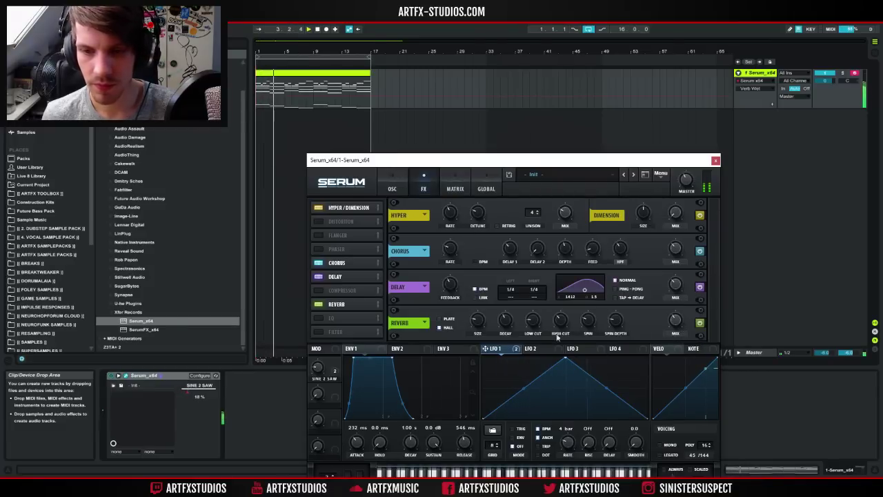
left_click(315, 333)
scroll(461, 309, "down", 2)
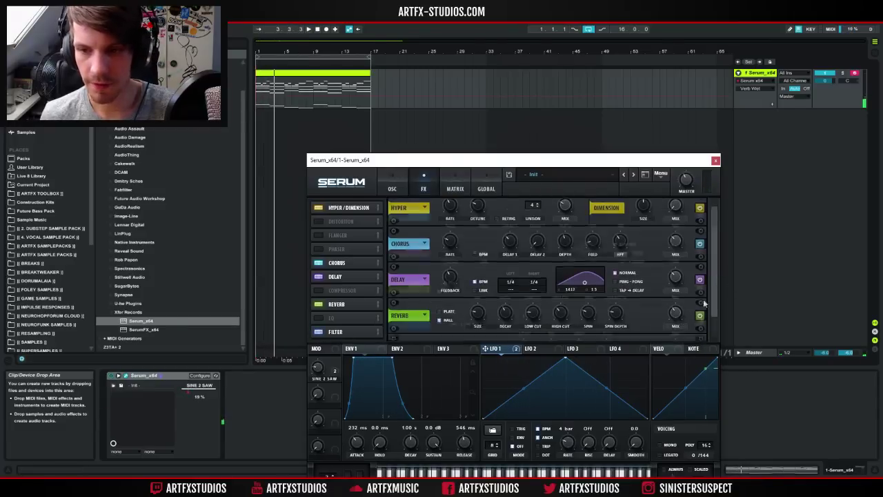
left_click(459, 324)
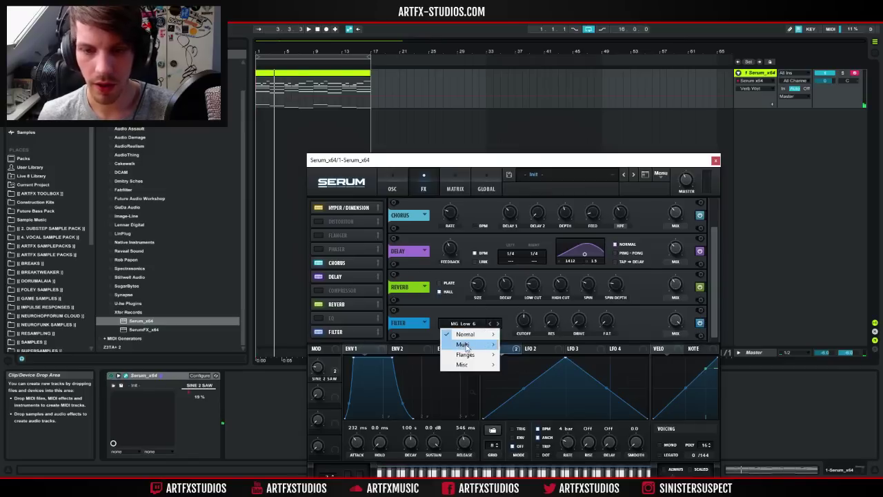
mouse_move(474, 354)
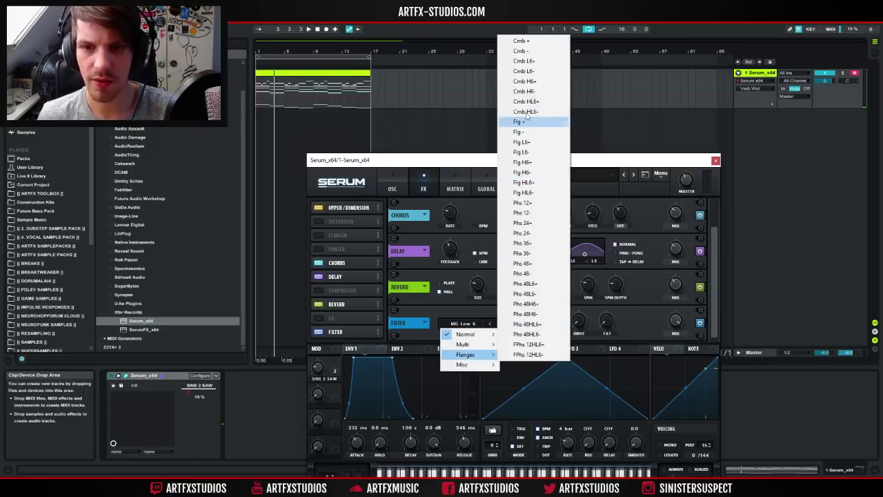
left_click(537, 45)
key("space")
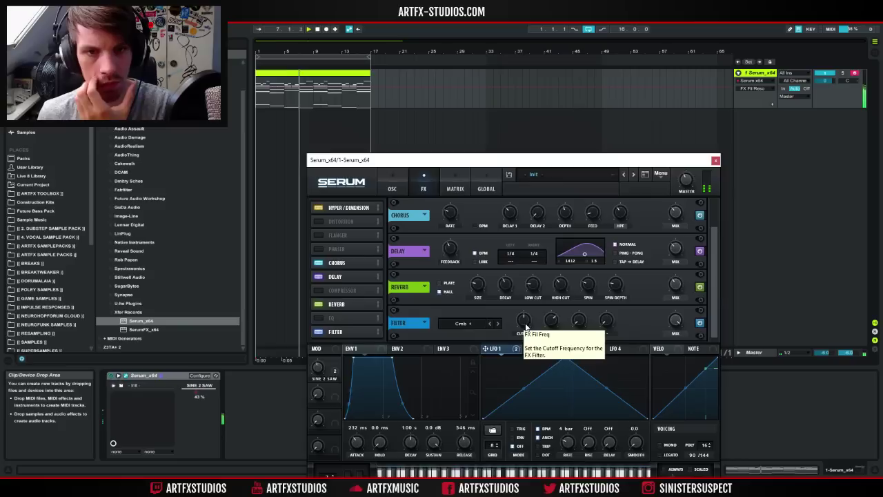
Try different mix, cutoff and drive amounts on the comb filter effect during playback.
left_click_drag(686, 322, 667, 354)
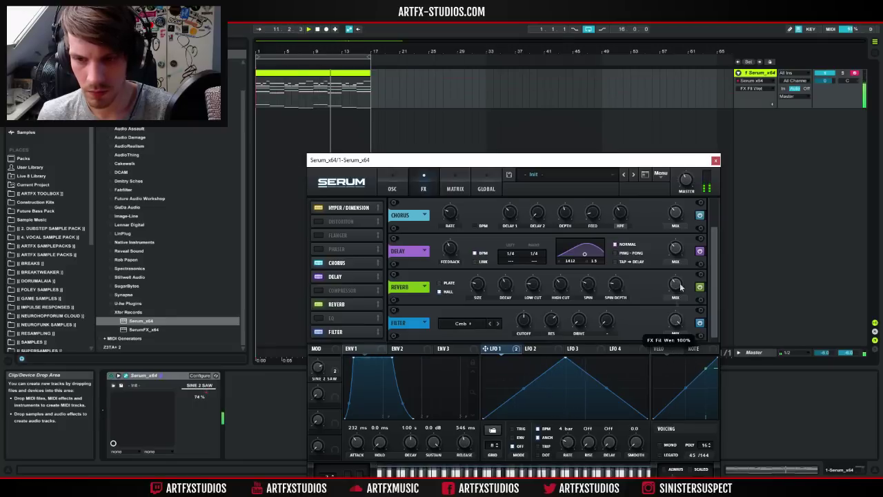
left_click(526, 324)
left_click_drag(524, 338, 522, 354)
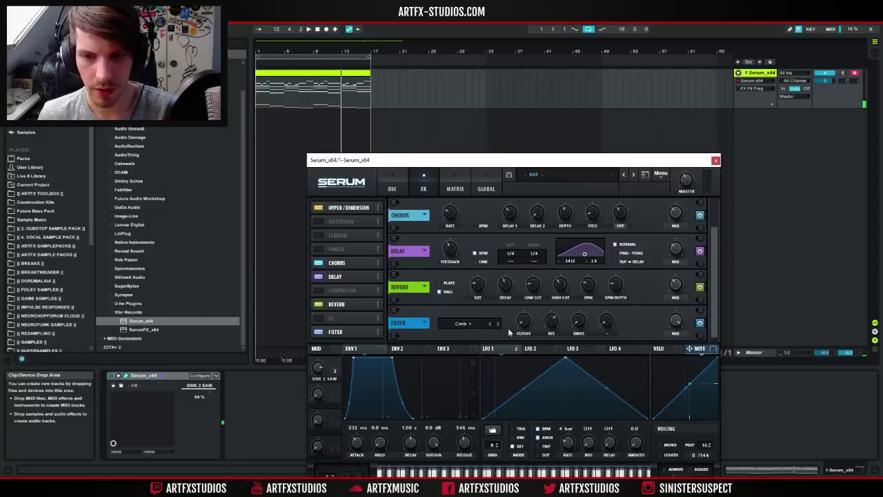
left_click_drag(536, 292, 538, 290)
key("space")
left_click_drag(672, 320, 656, 377)
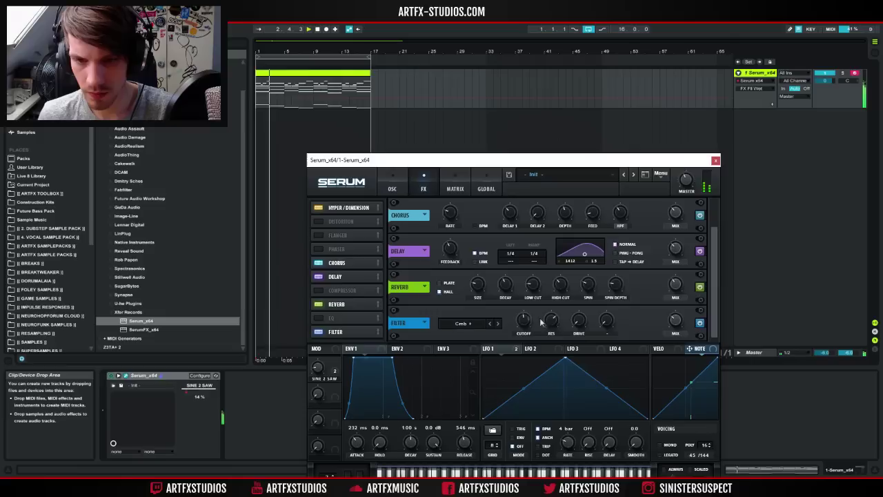
left_click_drag(576, 324, 583, 302)
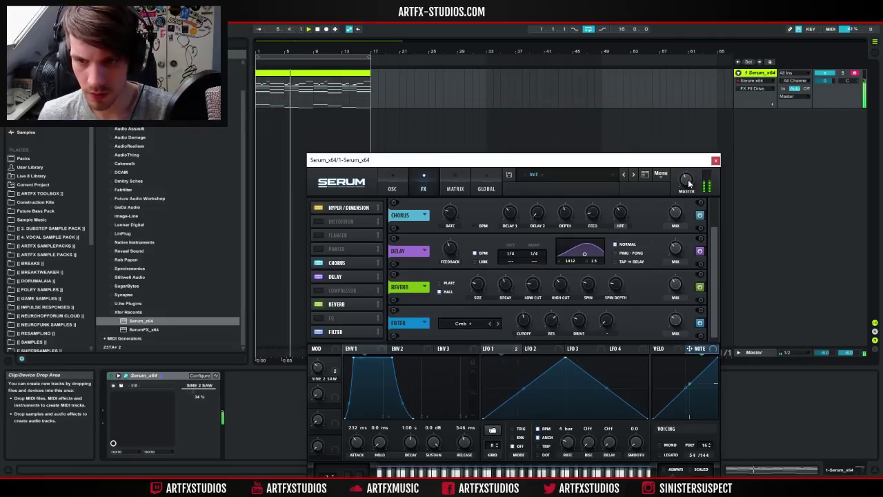
left_click(496, 323)
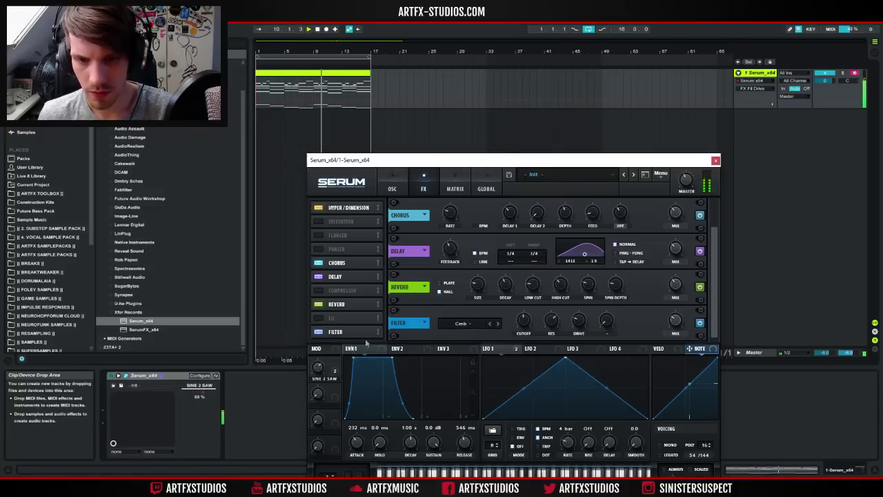
Compare the pad with the filter effect on and off during playback, and leave it disabled.
left_click(319, 332)
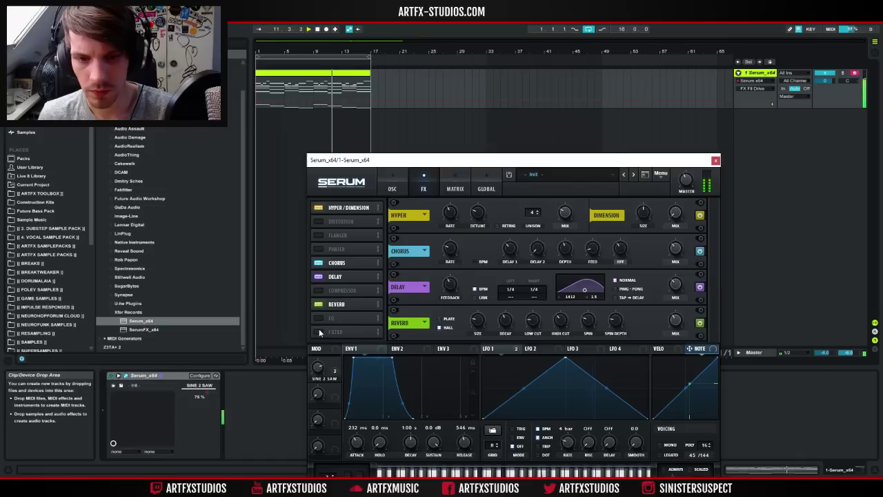
left_click(319, 332)
left_click(318, 332)
left_click(319, 332)
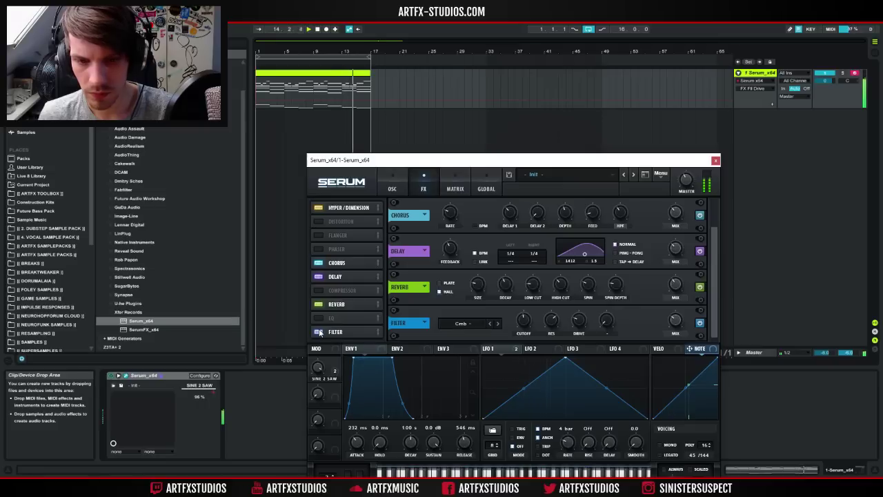
left_click(319, 332)
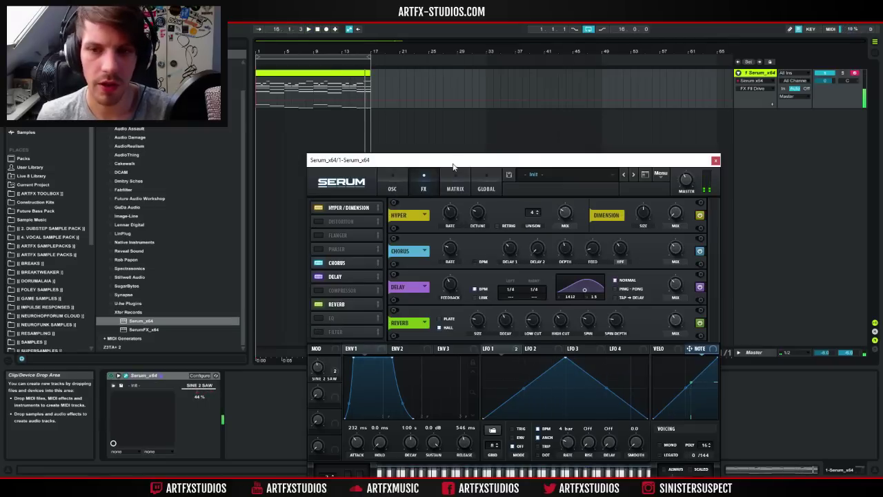
Enable the sub oscillator with the Square shape, route it through the filter, and set its octave to 1 while auditioning.
left_click(393, 185)
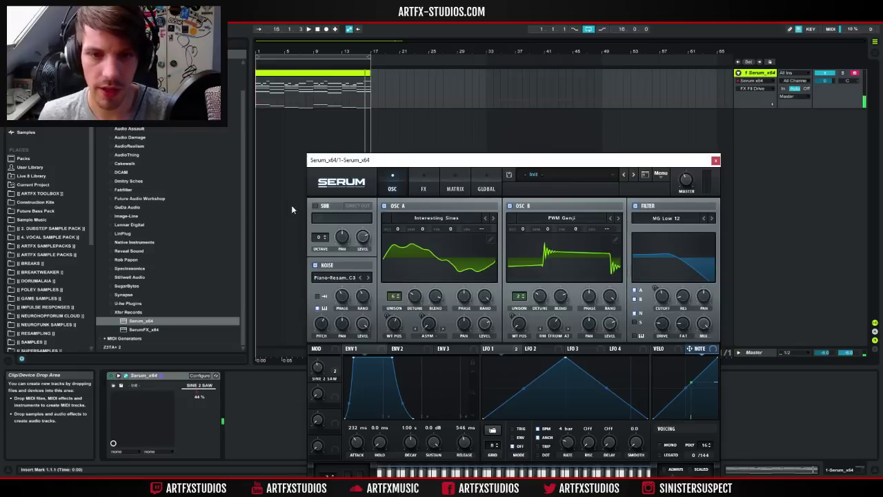
left_click(356, 219)
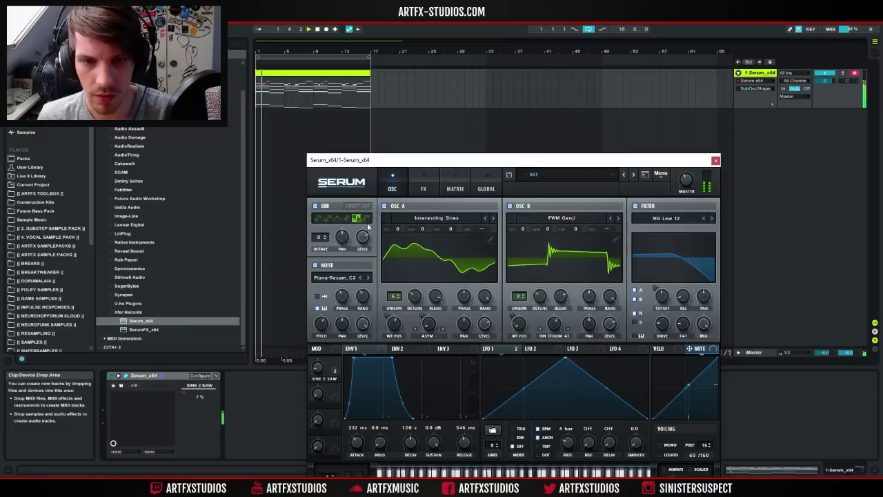
left_click(634, 322)
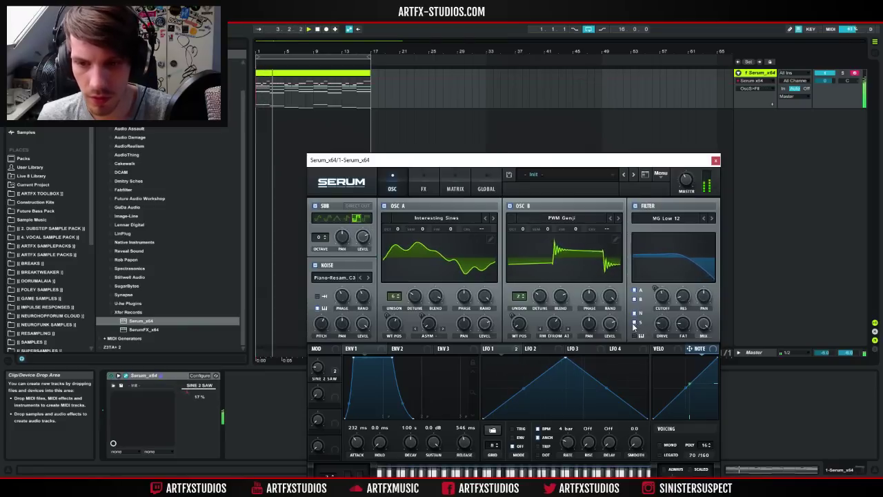
left_click(342, 219)
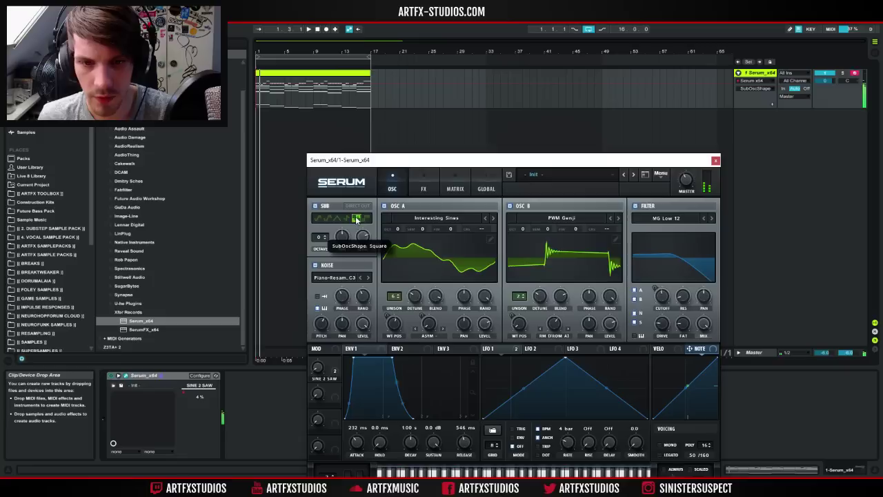
left_click(325, 239)
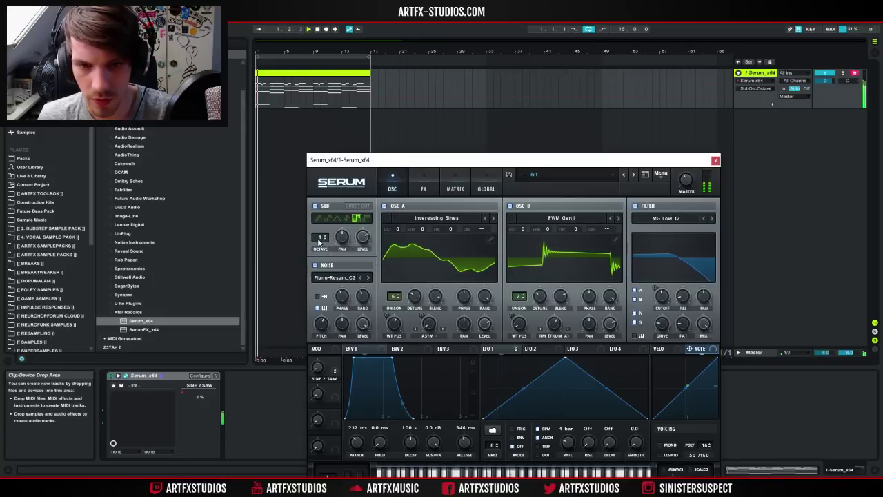
left_click_drag(319, 239, 325, 232)
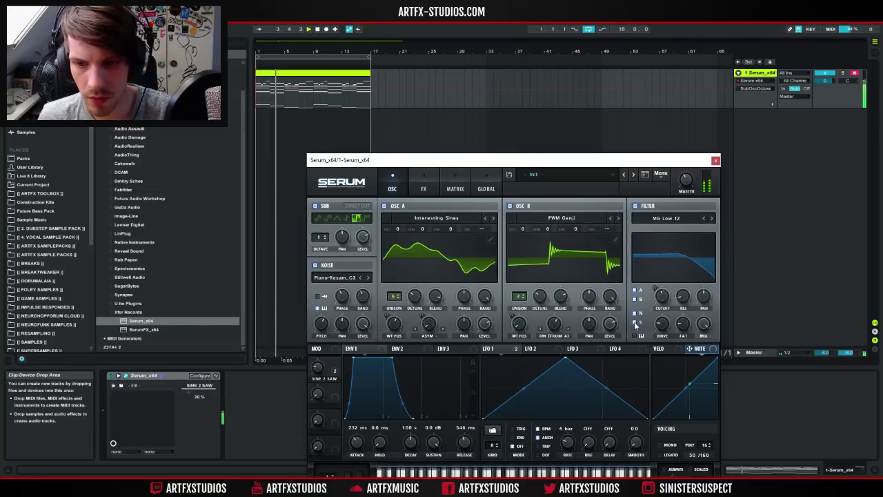
Switch the sub oscillator to the saw shape, keep it at octave 1 through the filter, and set its level to about 65%.
left_click(366, 218)
left_click(347, 218)
left_click(633, 324)
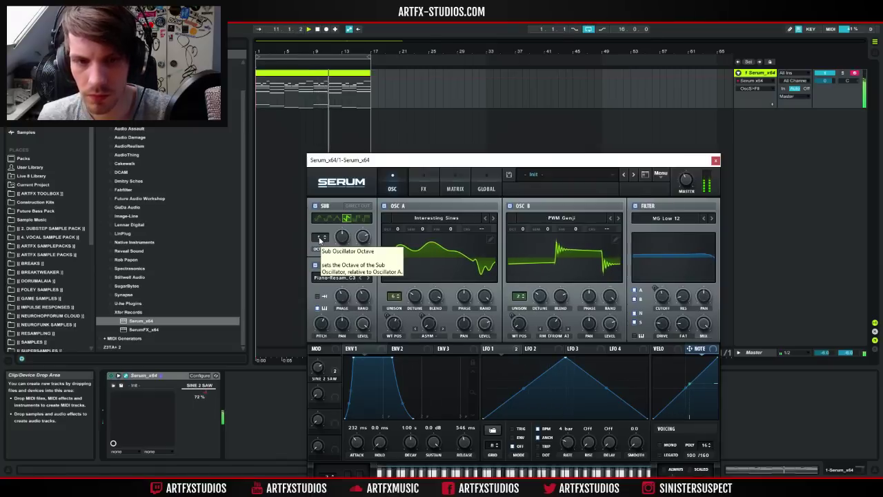
left_click_drag(319, 240, 320, 237)
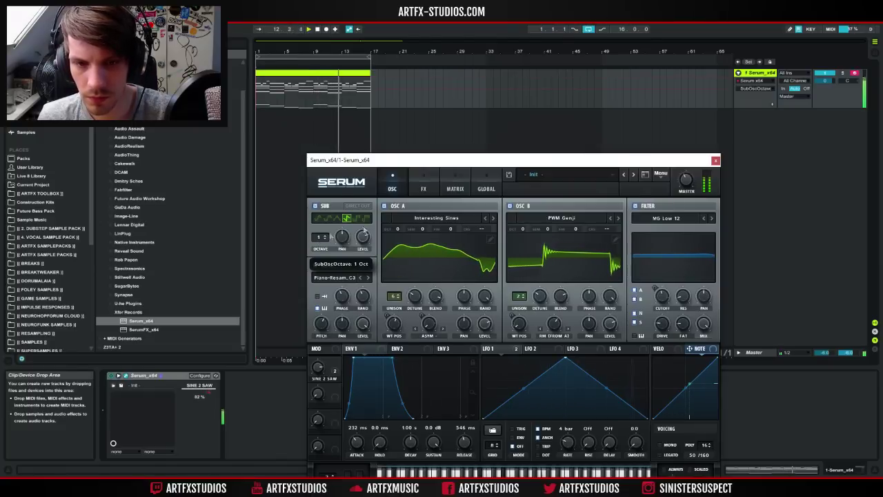
left_click(423, 189)
left_click(393, 189)
left_click_drag(362, 238, 366, 251)
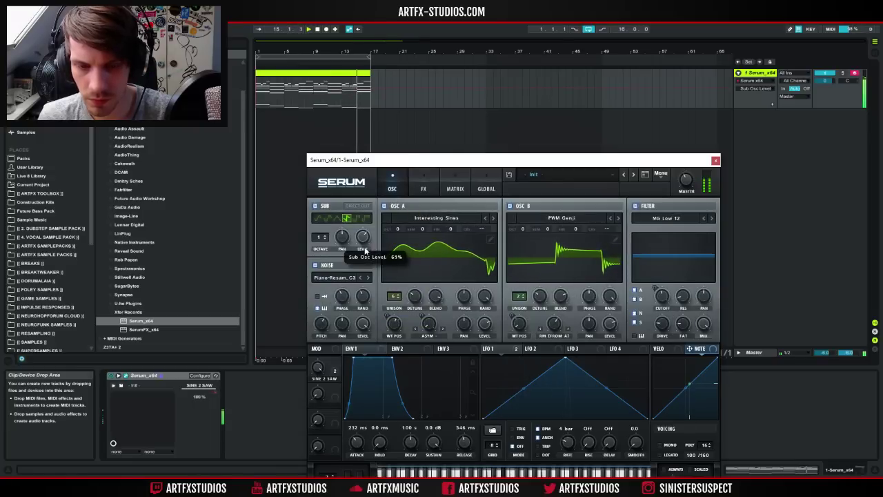
Enable the EQ effect, boost its low band about 5.5 dB and high band about 3.2 dB, and adjust the high band's frequency.
left_click(424, 188)
left_click(321, 318)
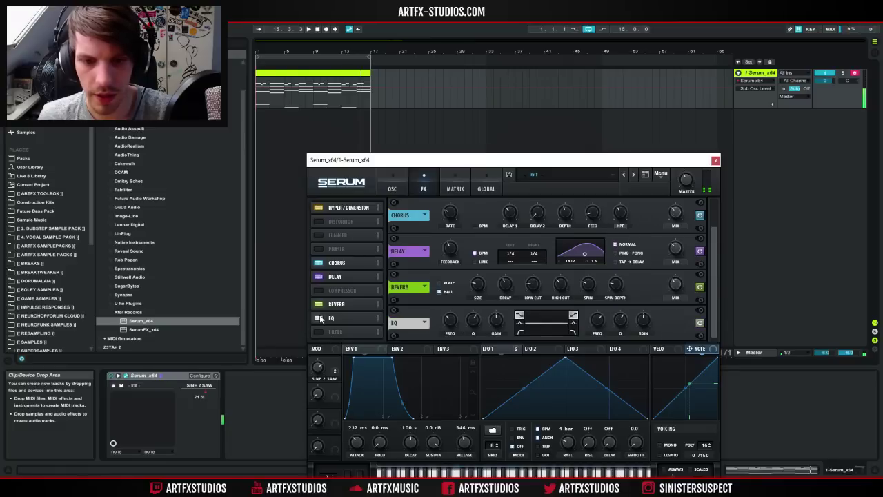
left_click_drag(495, 324, 495, 312)
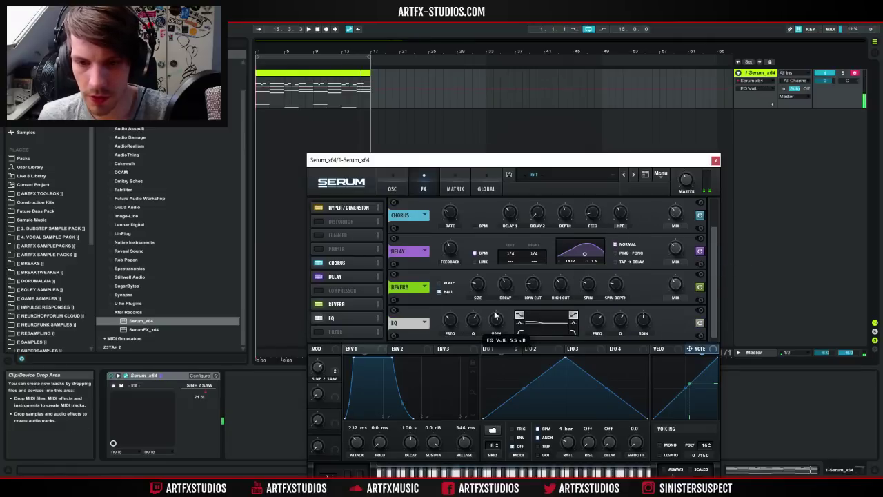
left_click_drag(647, 320, 649, 315)
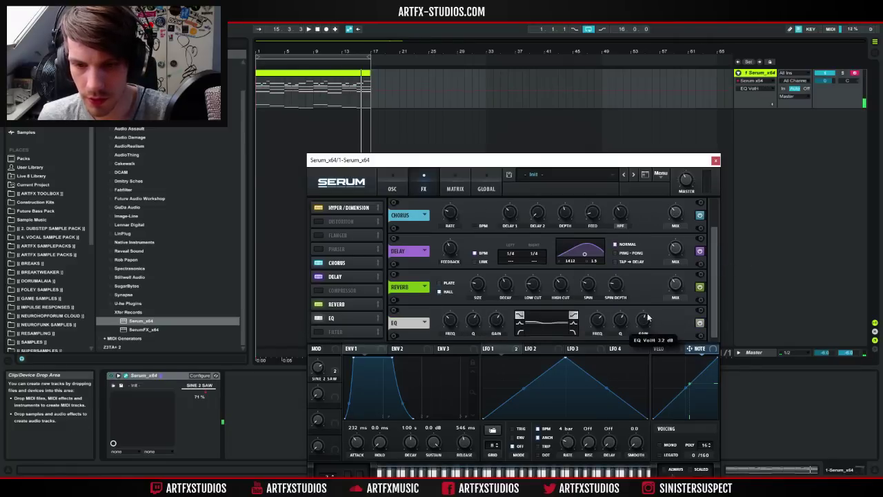
left_click_drag(599, 324, 599, 316)
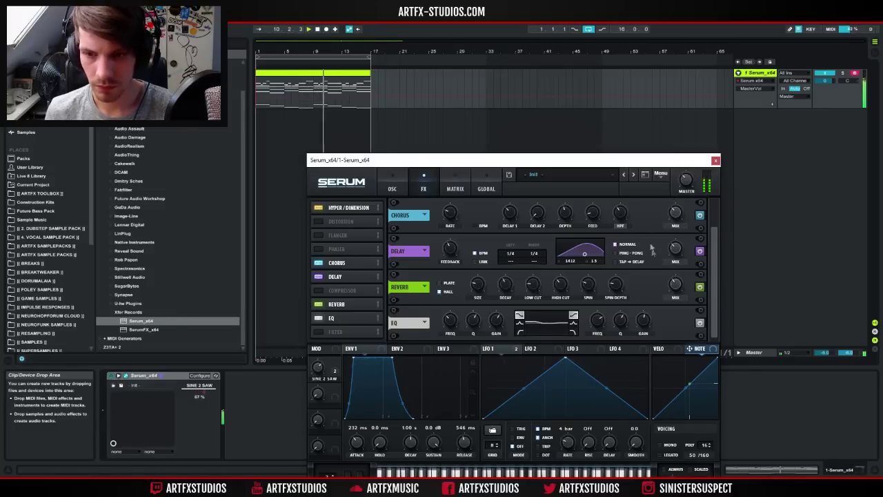
Set the reverb mix to about 37%, assign the second macro to it, and name that macro REVERB.
mouse_move(678, 288)
left_mouse_down()
mouse_move(683, 229)
mouse_move(665, 283)
left_mouse_up()
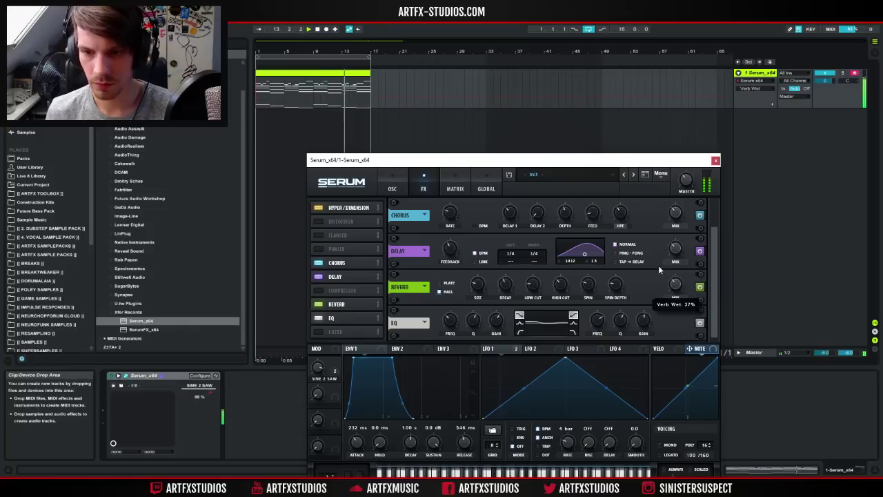
left_click_drag(332, 394, 671, 274)
left_click_drag(317, 393, 321, 407)
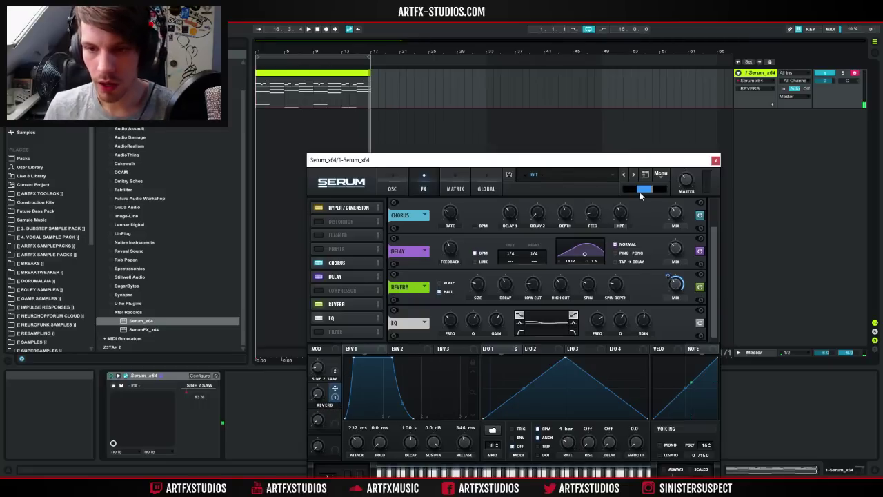
Credit the preset to ARTFX and enter a description beginning "Light pad with interesting reso".
type("by ARTFX")
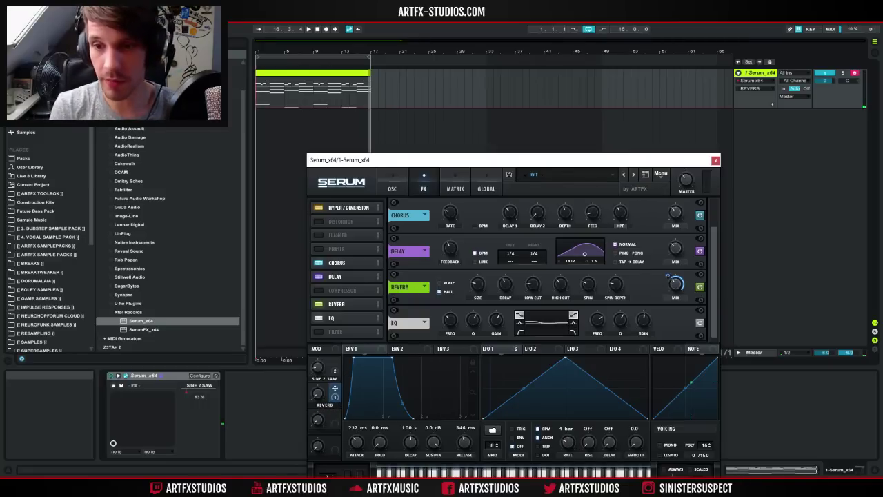
left_click(525, 190)
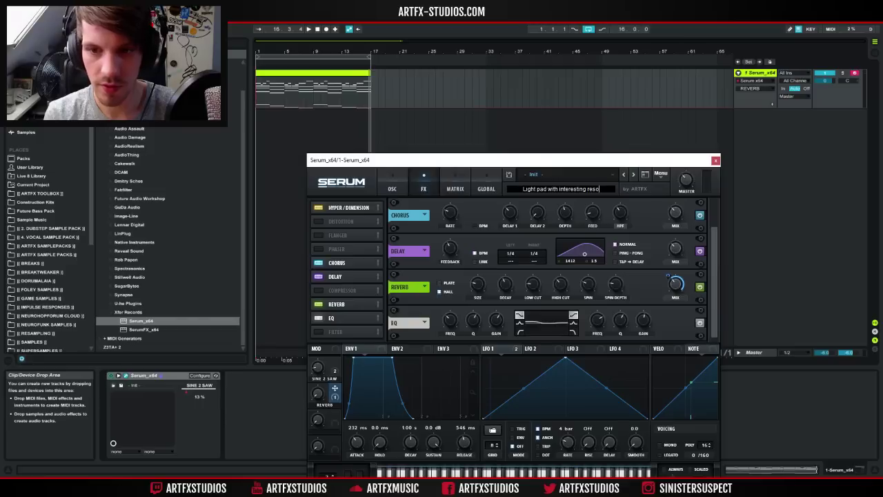
key("Return")
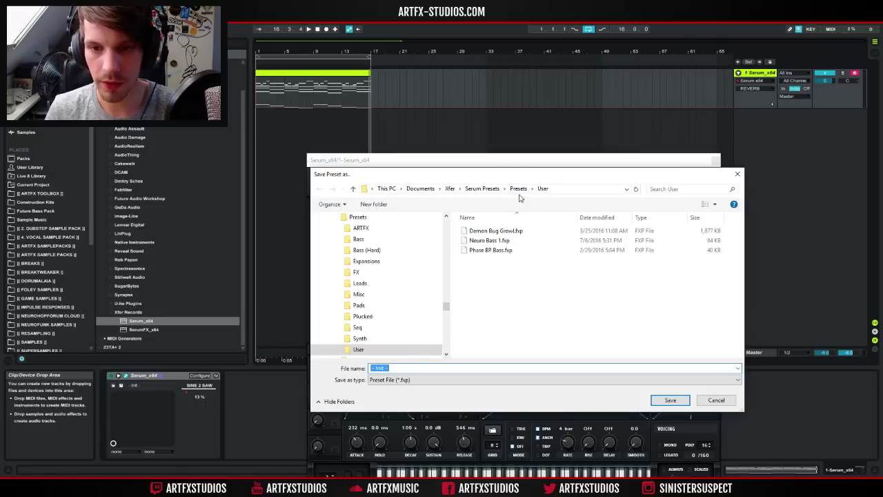
Save the preset as PD-Resonance Pad in the Pads folder of the ARTFX Forgotten Worlds presets.
left_click(519, 189)
double_click(492, 230)
double_click(492, 230)
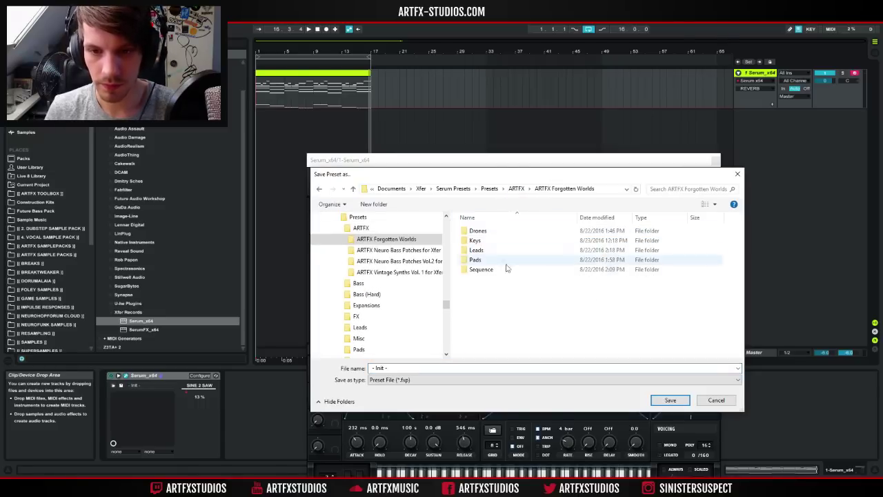
double_click(483, 260)
left_click(457, 379)
left_click(457, 369)
type("PD")
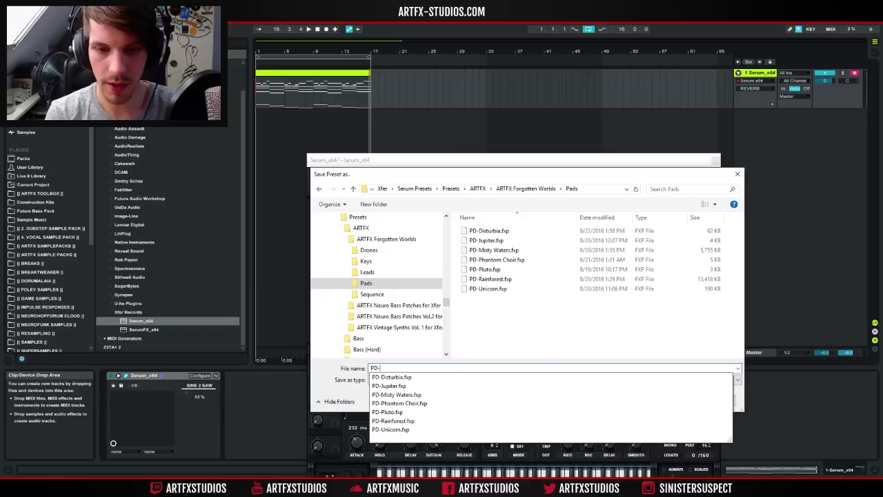
type("-Resonance Pad")
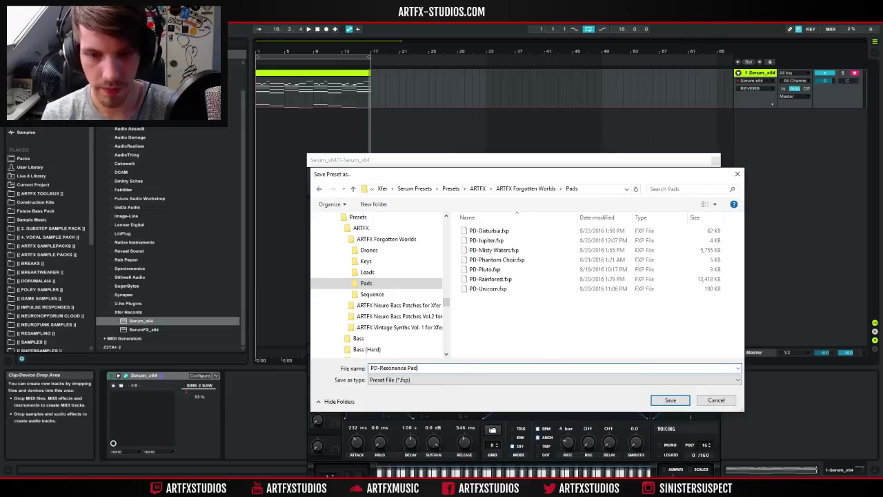
key("Return")
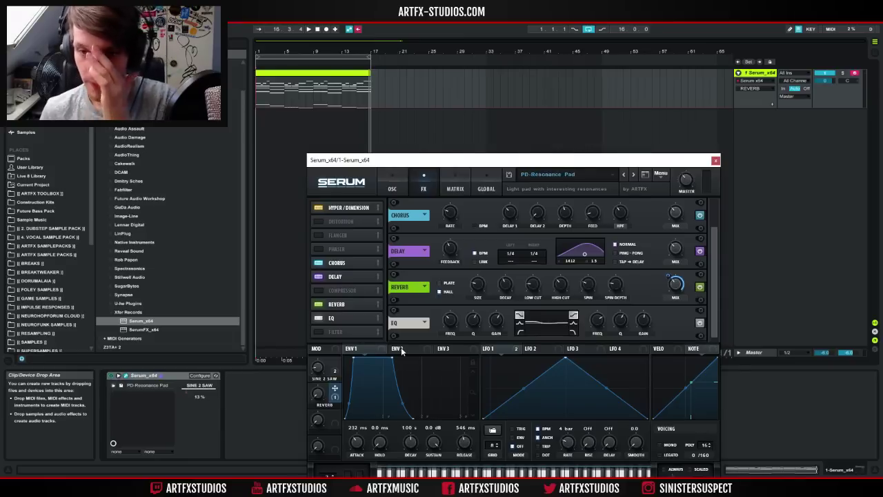
Reset Serum to its initial preset and delete all notes from the MIDI clip.
left_click(660, 175)
left_click(676, 230)
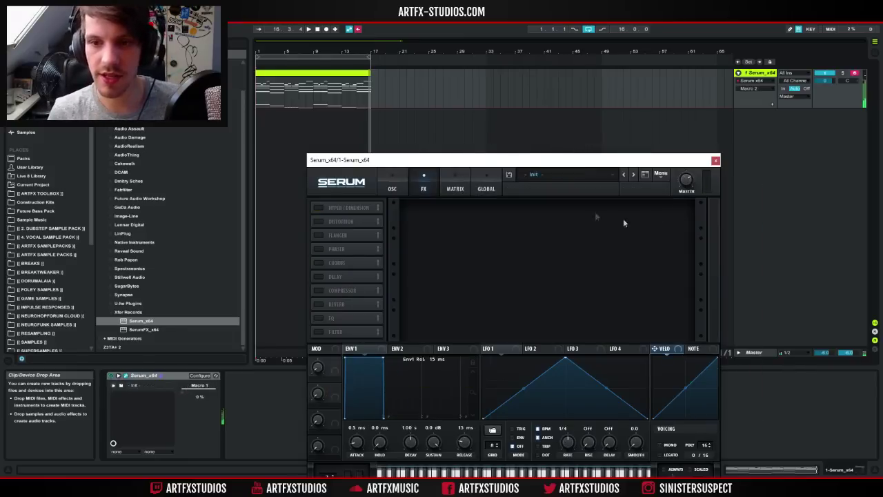
left_click(292, 75)
double_click(292, 73)
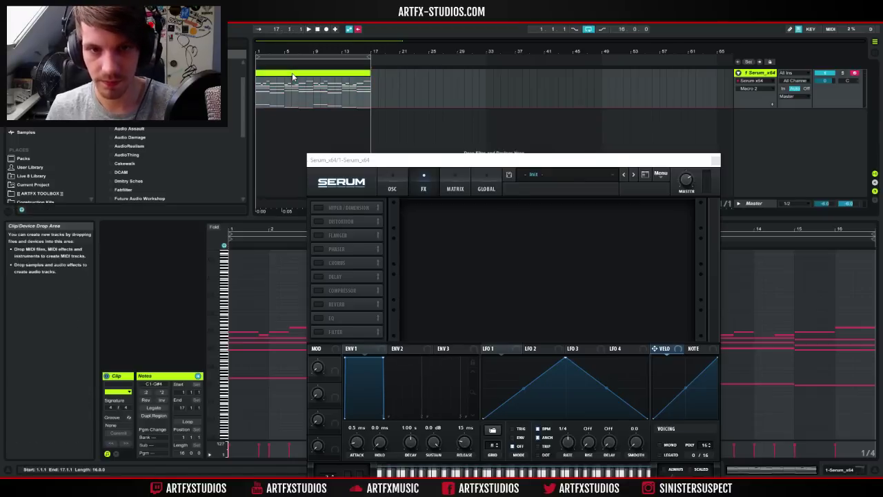
left_click(256, 309)
key("ctrl+a")
key("Delete")
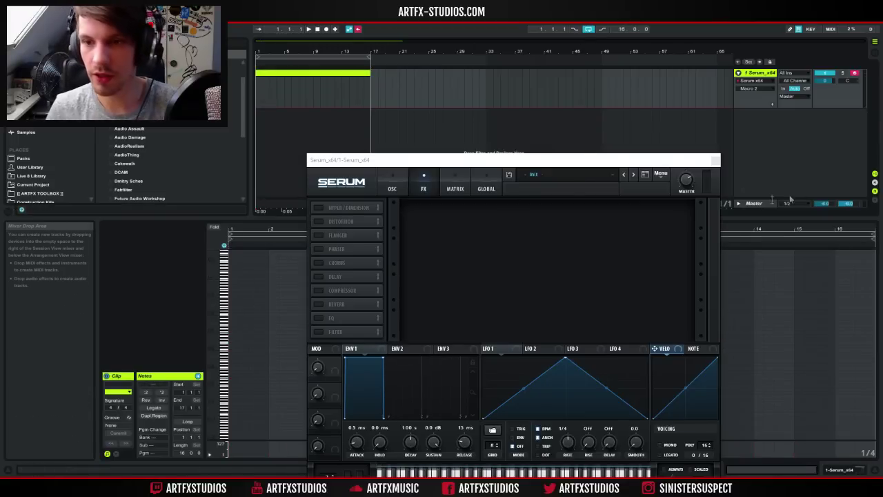
Draw an E3 note at the start of the MIDI clip and shorten it to one bar.
left_click(713, 162)
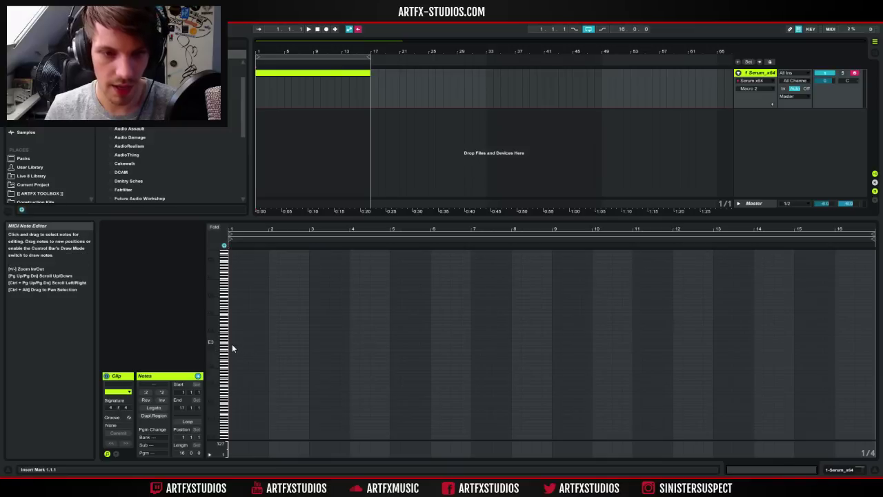
double_click(231, 344)
left_click_drag(231, 343, 555, 347)
left_click(300, 147)
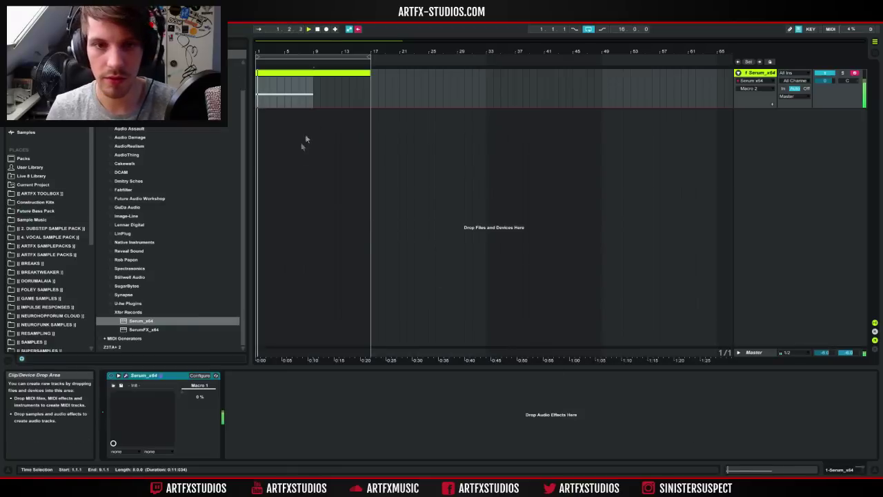
double_click(292, 77)
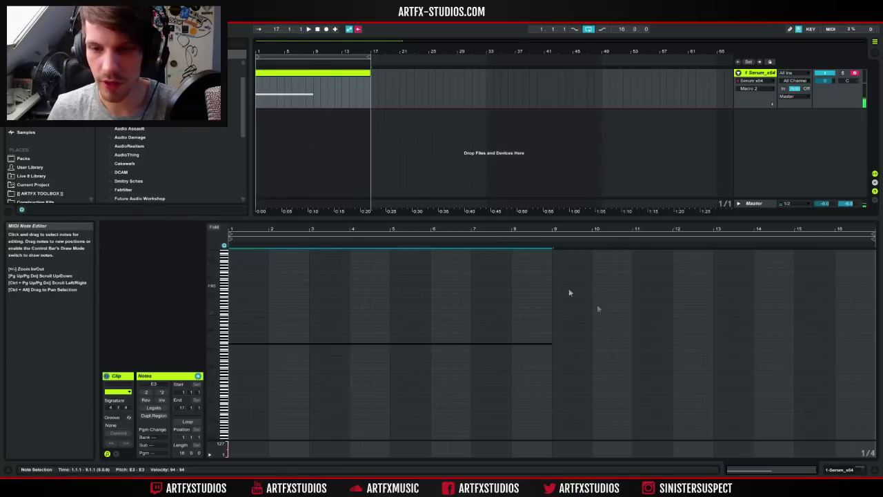
left_click_drag(554, 343, 259, 345)
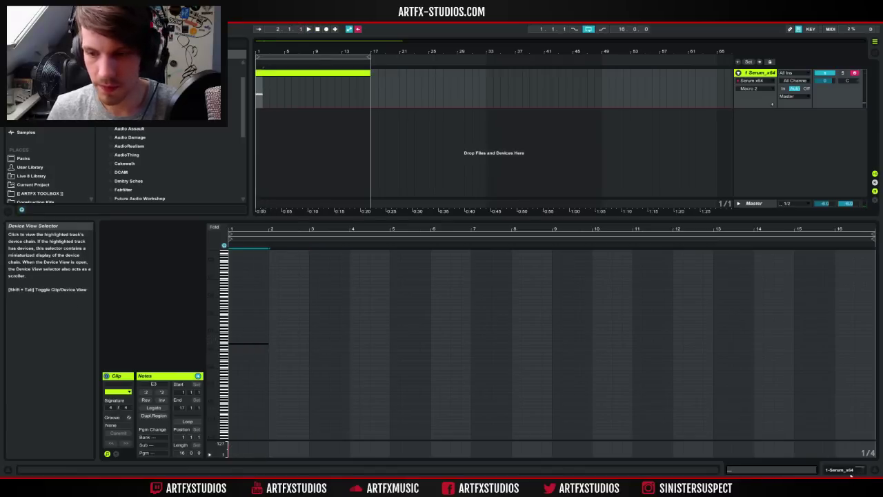
Reopen the Serum editor and load the digital Misfits wavetable into oscillator A.
key("shift+Tab")
left_click(127, 376)
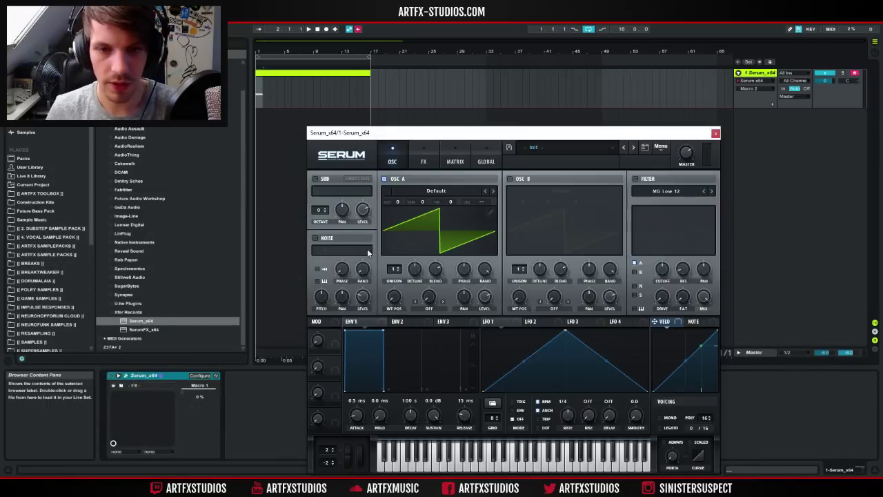
left_click(427, 196)
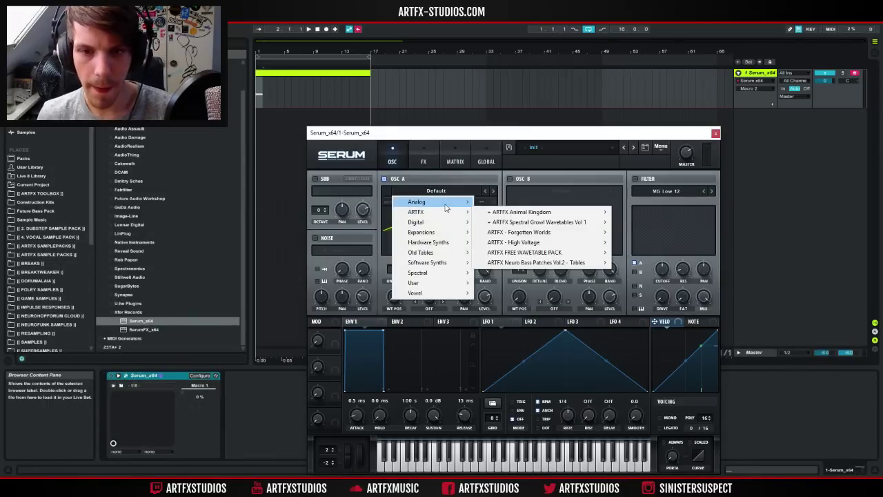
mouse_move(442, 201)
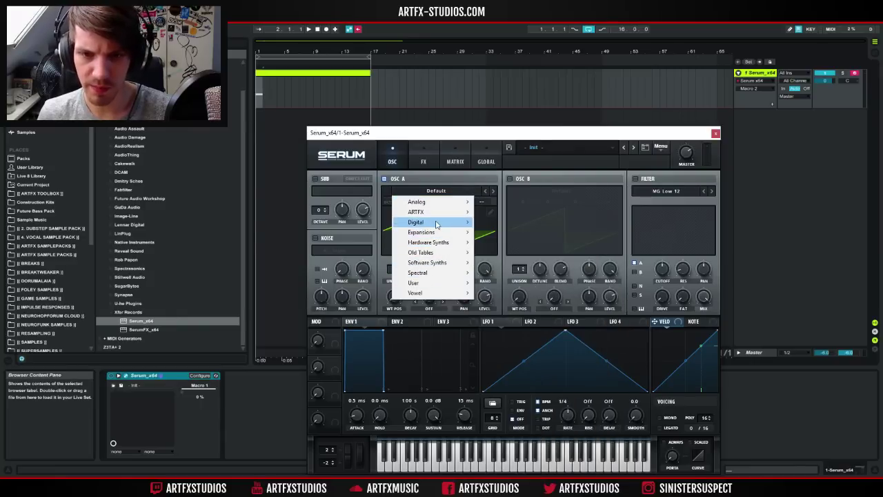
mouse_move(437, 222)
left_click(554, 254)
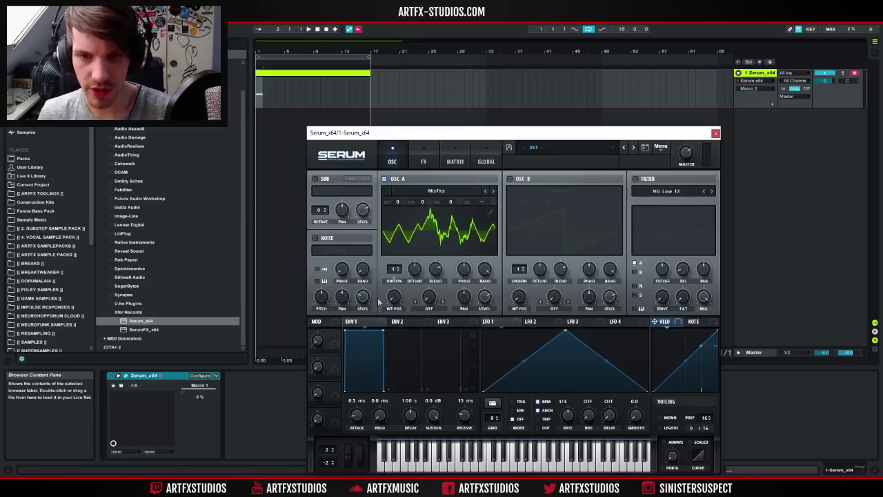
left_click_drag(392, 301, 378, 314)
Lower oscillator A to octave -3, shift its wavetable position, and set 2 unison voices with adjusted detune.
key("space")
left_click(398, 204)
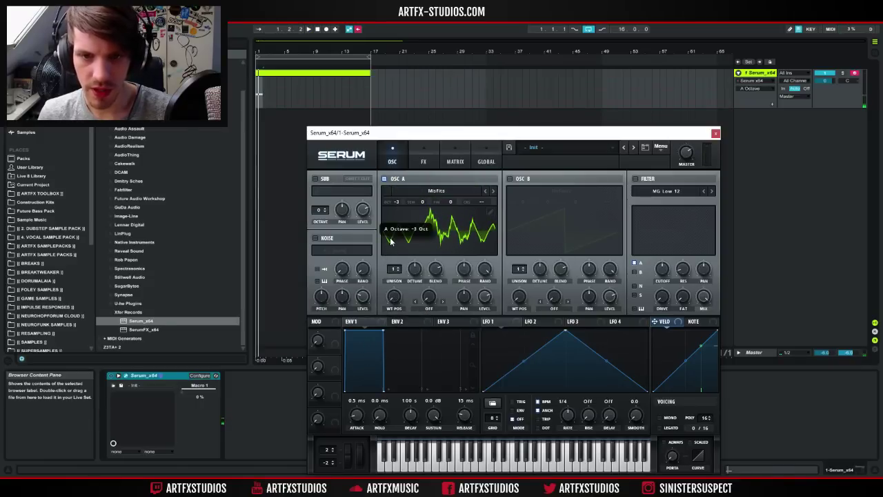
left_click_drag(414, 238, 400, 321)
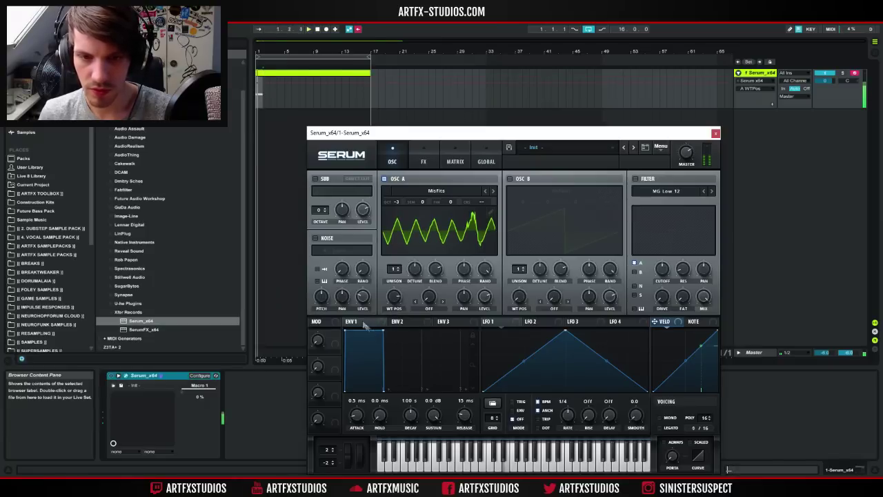
left_click_drag(394, 271, 398, 264)
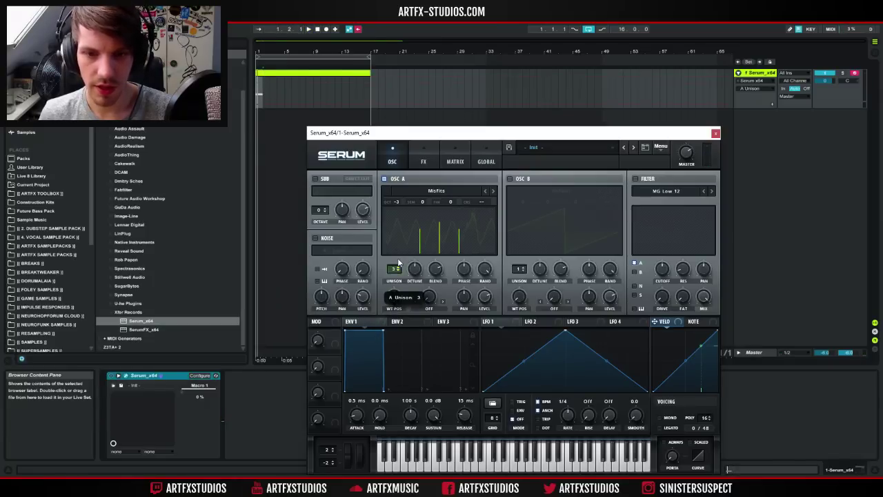
left_click_drag(415, 271, 416, 283)
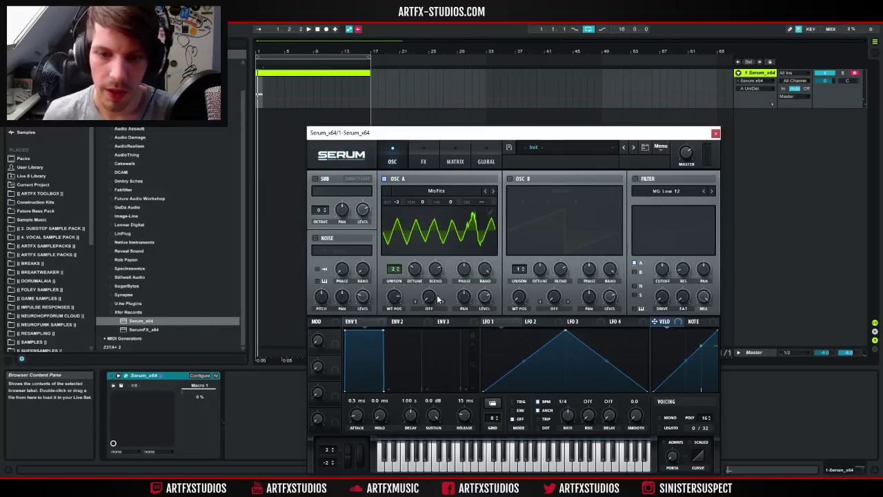
Enable the sub oscillator with a triangle shape and warp oscillator A with FM from the sub at about 41%.
left_click(335, 192)
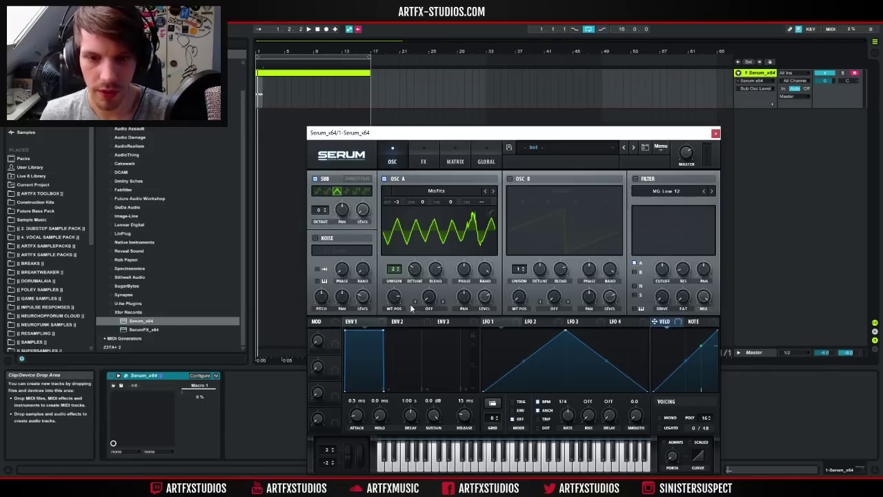
left_click(432, 308)
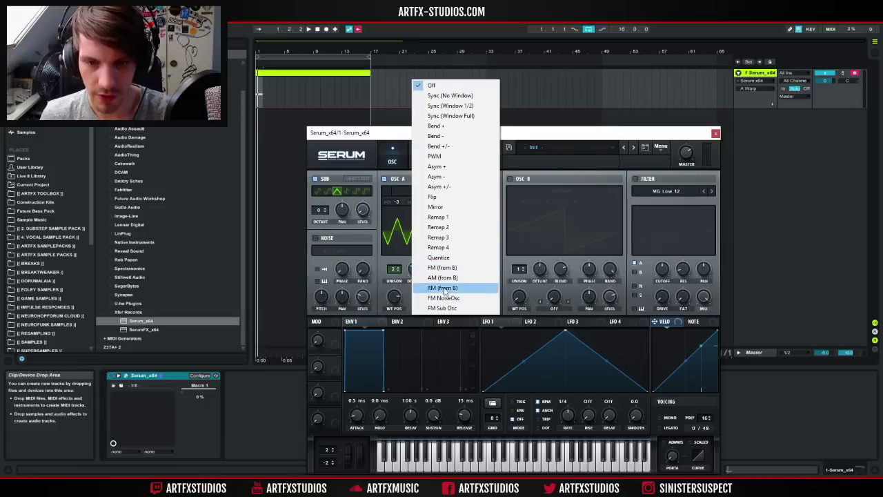
left_click(444, 308)
left_click_drag(426, 298, 440, 247)
key("space")
key("space")
left_click_drag(429, 297, 425, 316)
key("space")
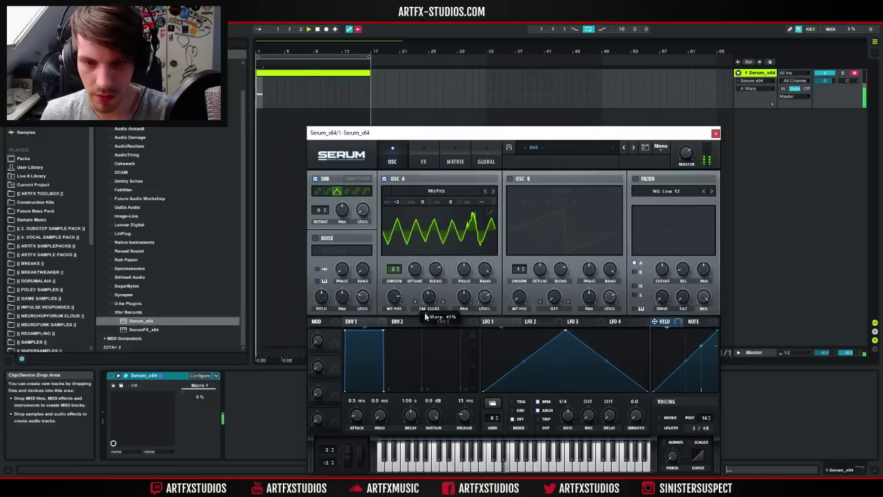
key("space")
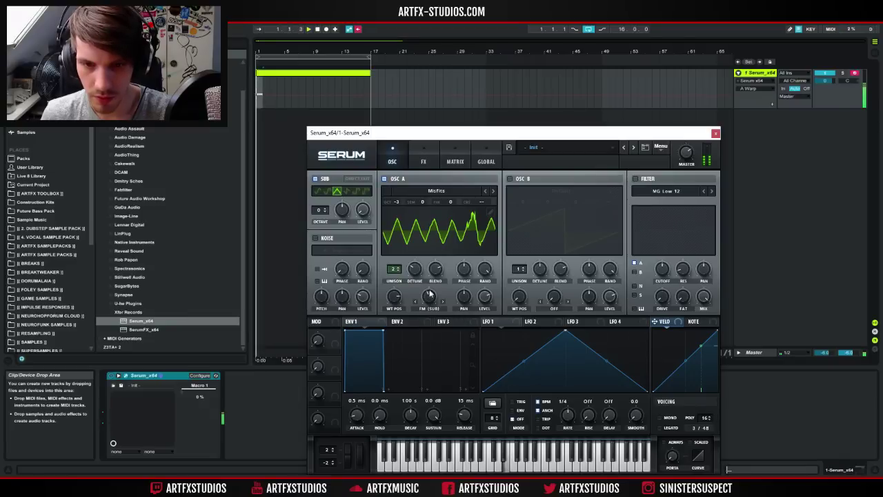
Raise the sub oscillator to octave 2 and set oscillator A's FM warp amount to about 25%.
left_click(324, 208)
left_click(323, 208)
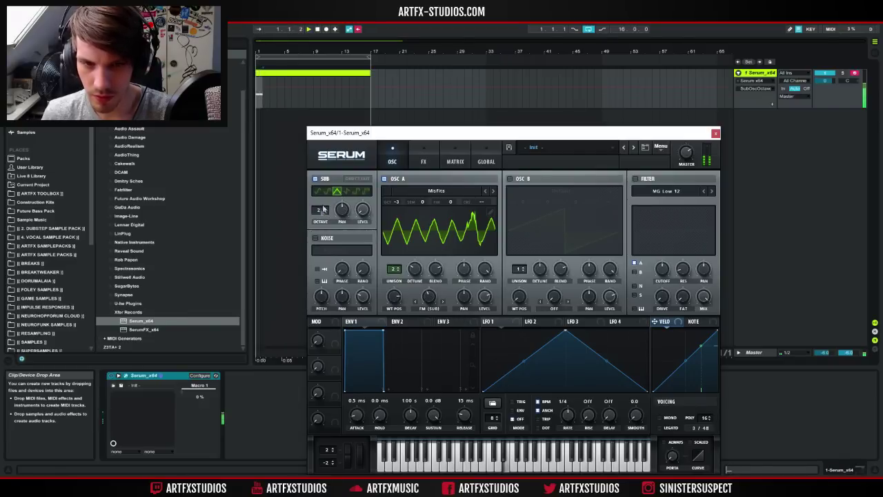
left_click_drag(429, 297, 431, 301)
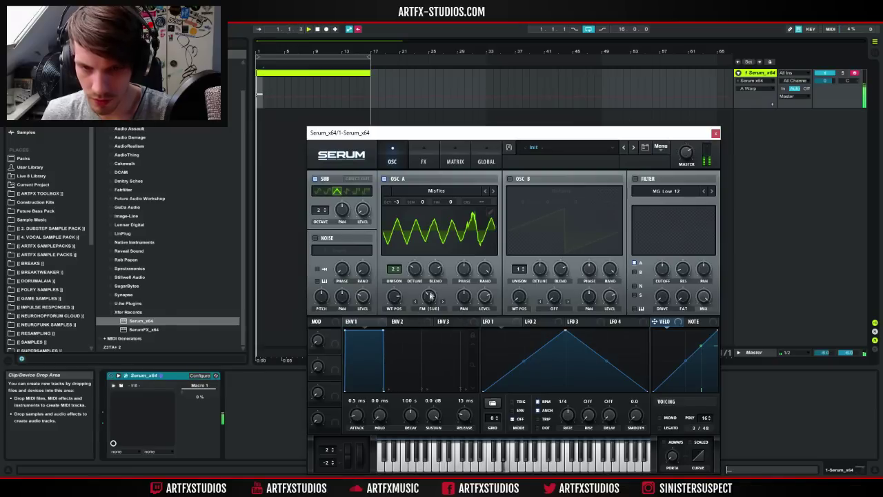
left_click_drag(430, 298, 430, 299)
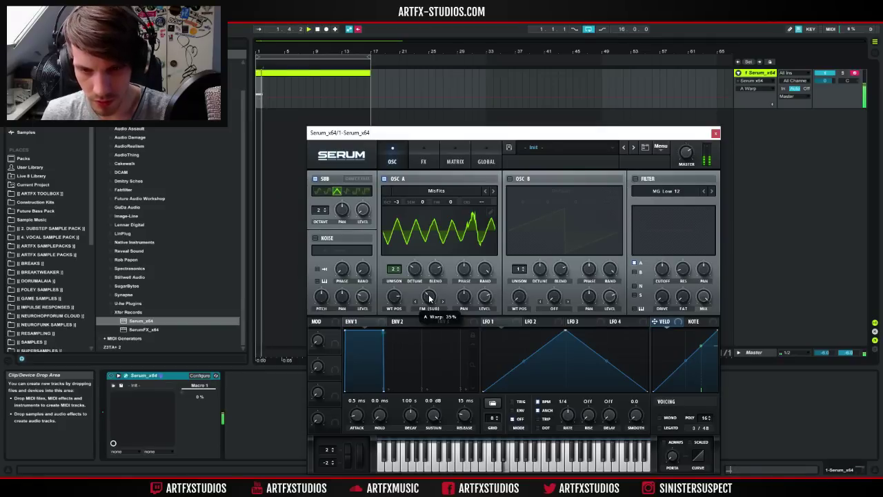
left_click_drag(429, 301, 428, 305)
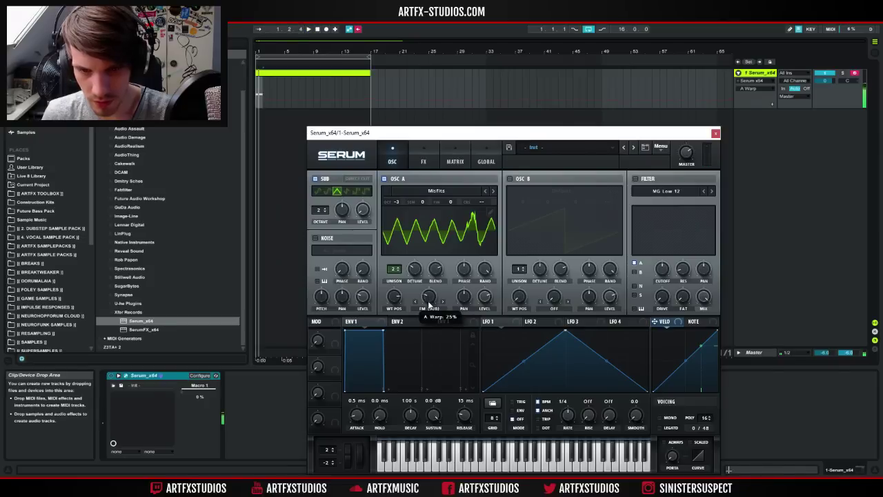
Re-enable the overridden arrangement automation and fine-tune oscillator A's FM warp amount during playback.
left_click(358, 30)
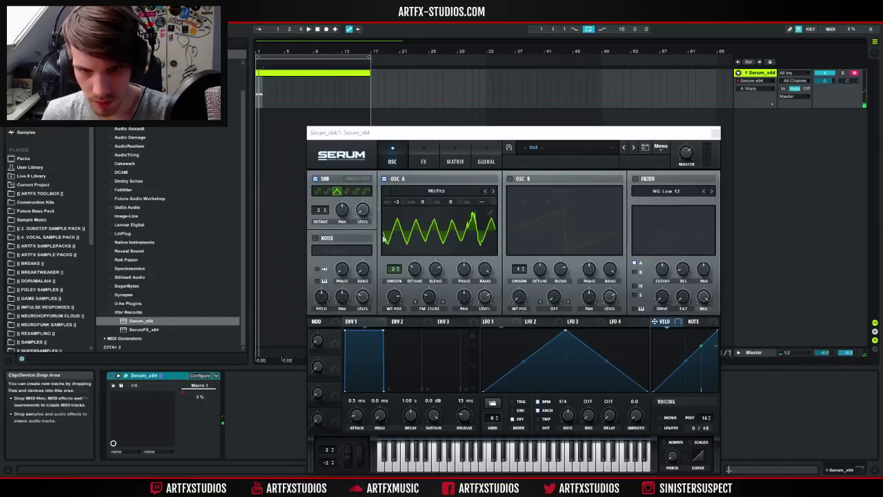
left_click_drag(428, 300, 430, 305)
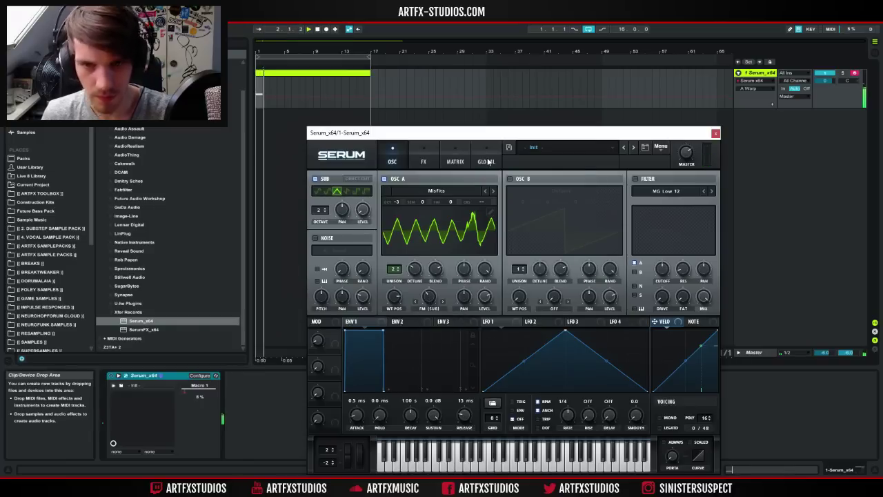
key("space")
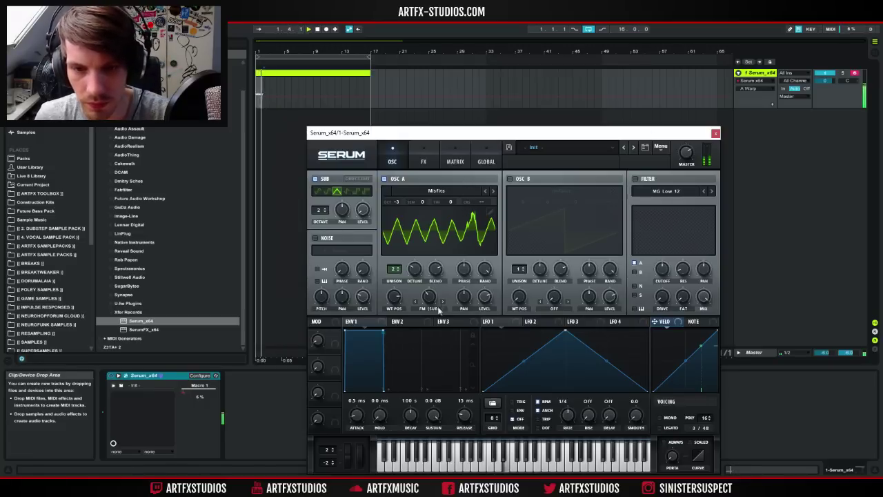
Enable oscillator B with the digital BottleBlow wavetable, shift its wavetable position, and lower it to octave -3.
left_click(509, 180)
left_click(560, 191)
mouse_move(557, 221)
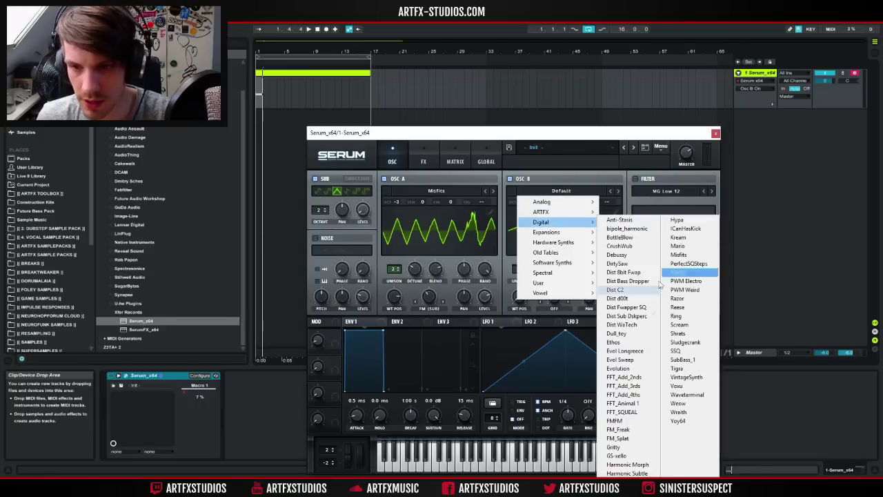
left_click(619, 236)
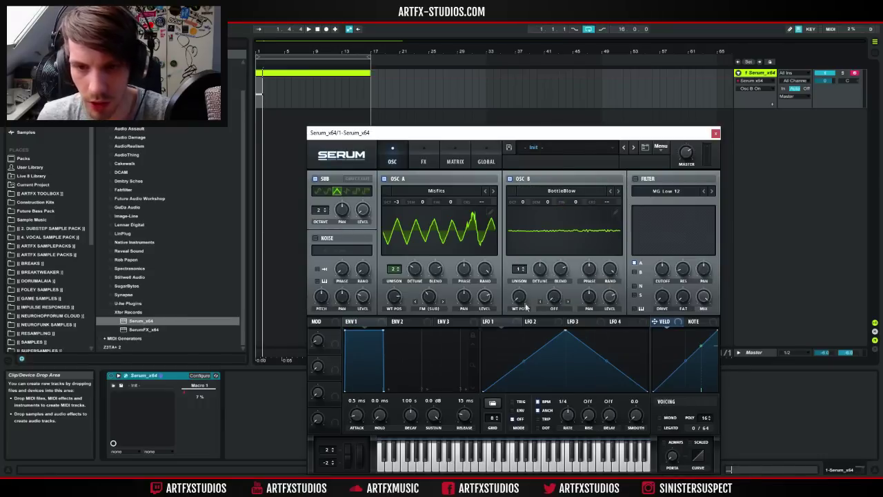
left_click_drag(522, 298, 518, 278)
left_click_drag(523, 201, 520, 239)
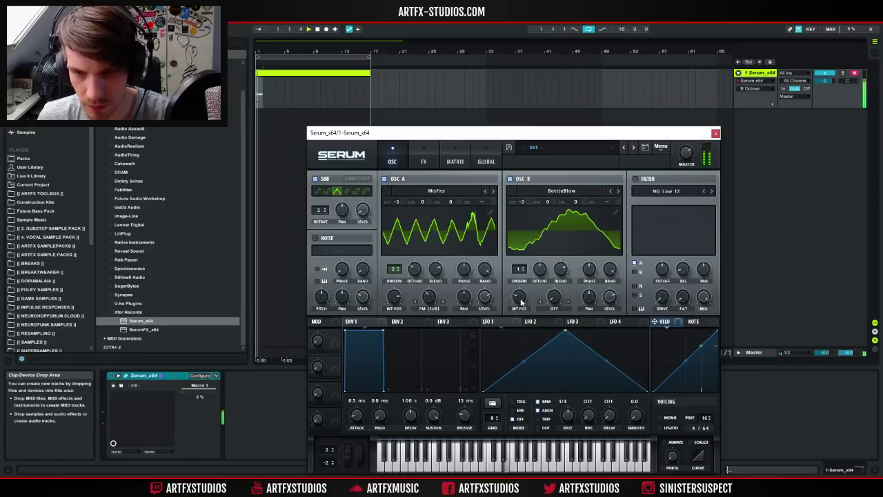
Set oscillator B to 2 unison voices with about 0.13 detune, and readjust oscillator A's unison detune.
left_click_drag(520, 273, 540, 265)
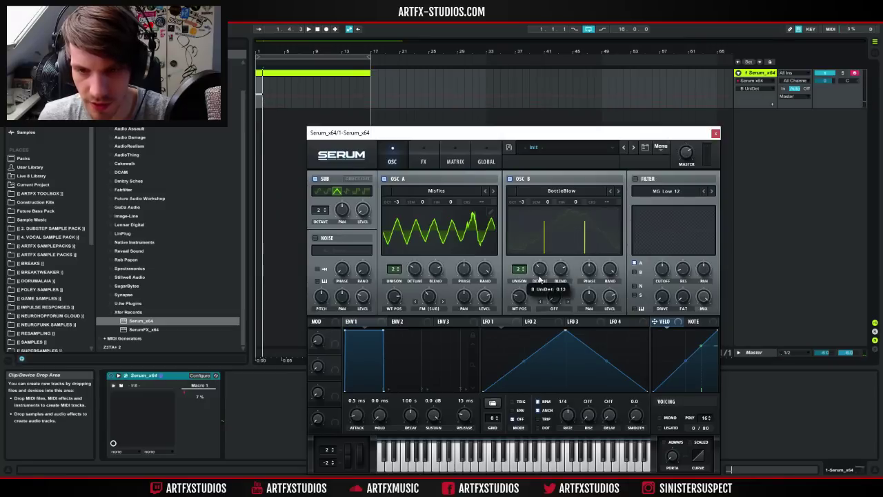
key("space")
left_click_drag(394, 269, 418, 274)
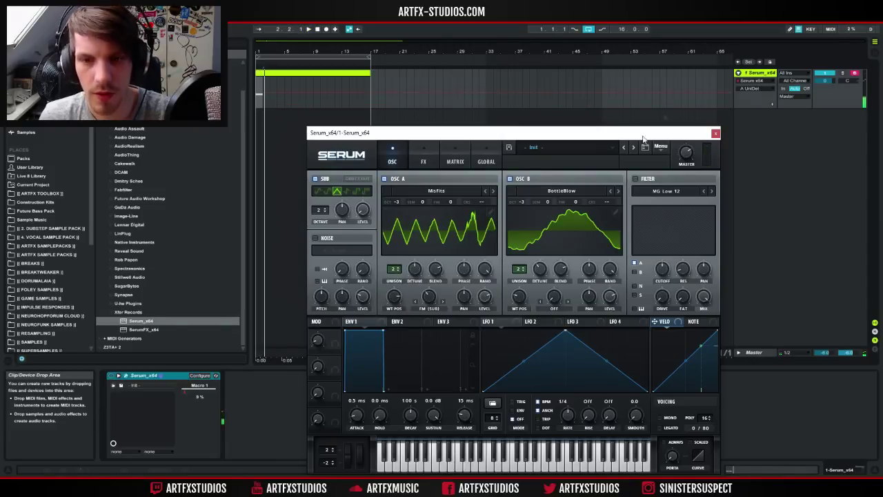
Enable the filter with the Band 12 type, route oscillator B through it as well, and lower its cutoff.
left_click(636, 179)
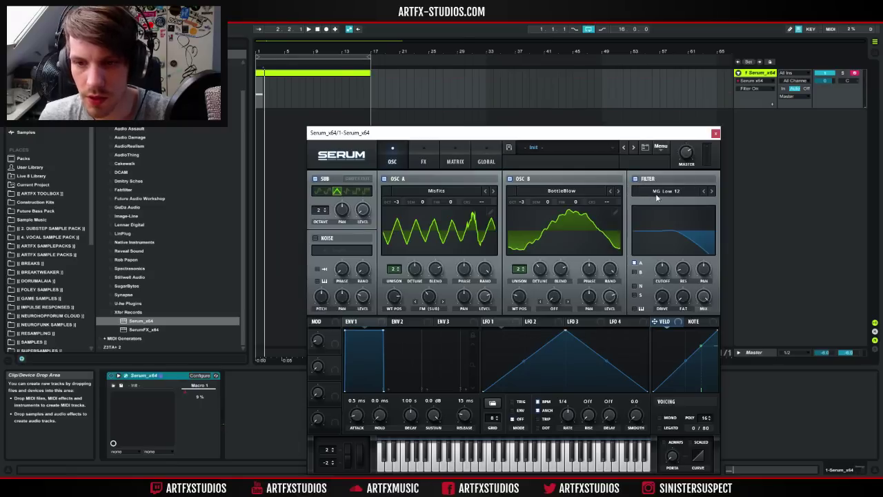
left_click(661, 191)
mouse_move(661, 201)
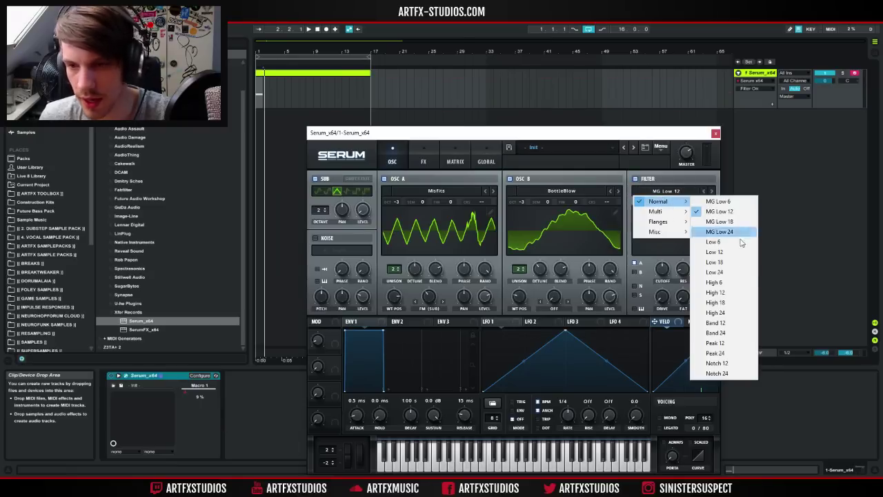
left_click(716, 323)
left_click_drag(666, 270, 647, 326)
key("space")
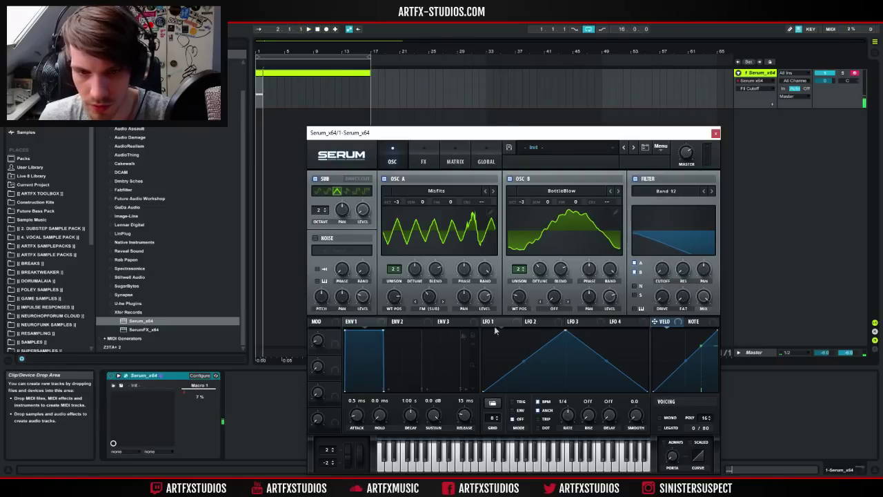
Modulate the filter cutoff with LFO 1 in trigger mode at a one-bar rate, moving its peak later and lower, and adjust the filter drive.
mouse_move(485, 325)
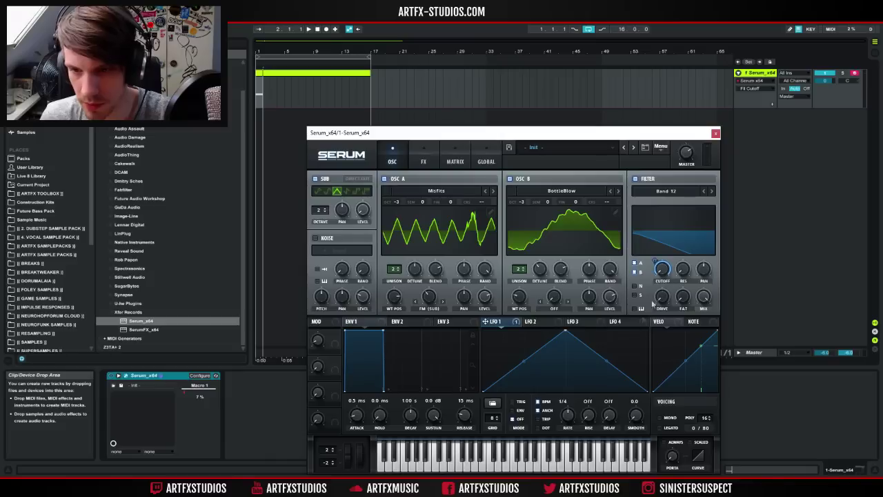
left_click_drag(565, 335, 626, 326)
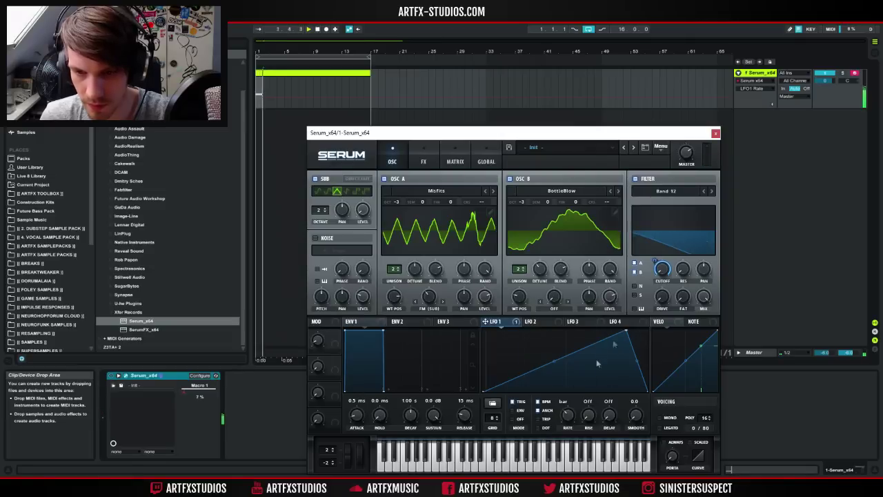
left_click_drag(629, 332, 596, 356)
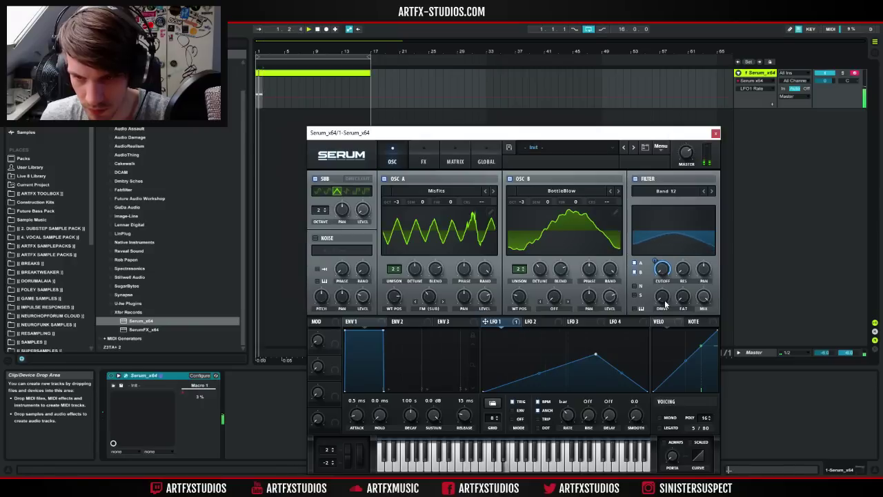
left_click_drag(665, 299, 668, 280)
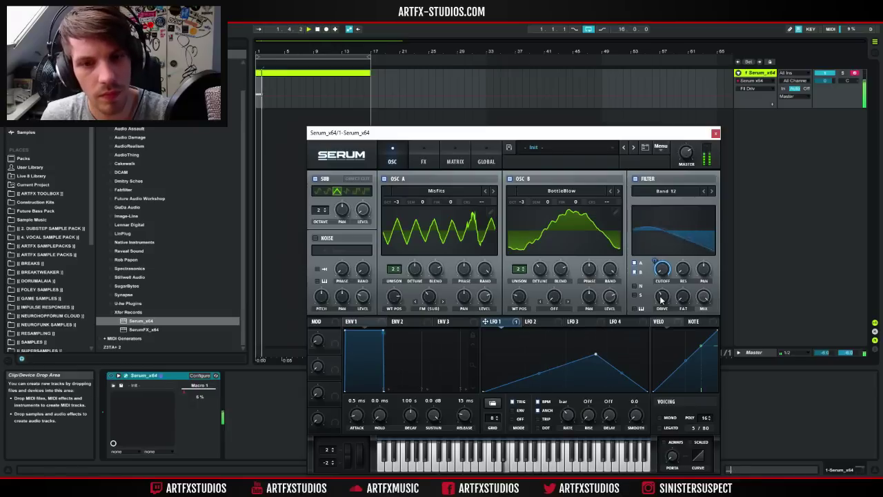
Enable the noise oscillator with the analog SID drone sample, turn on its pitch tracking, and lower its pitch to about -13%.
left_click(326, 242)
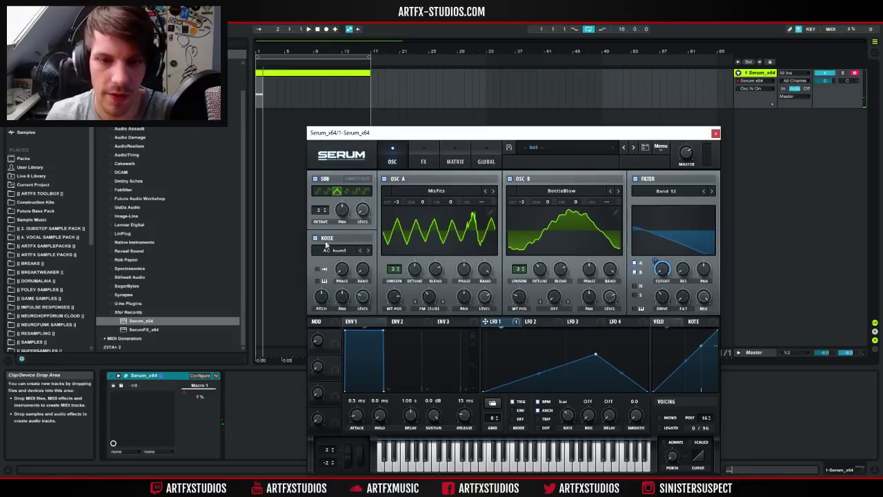
left_click(336, 251)
mouse_move(345, 261)
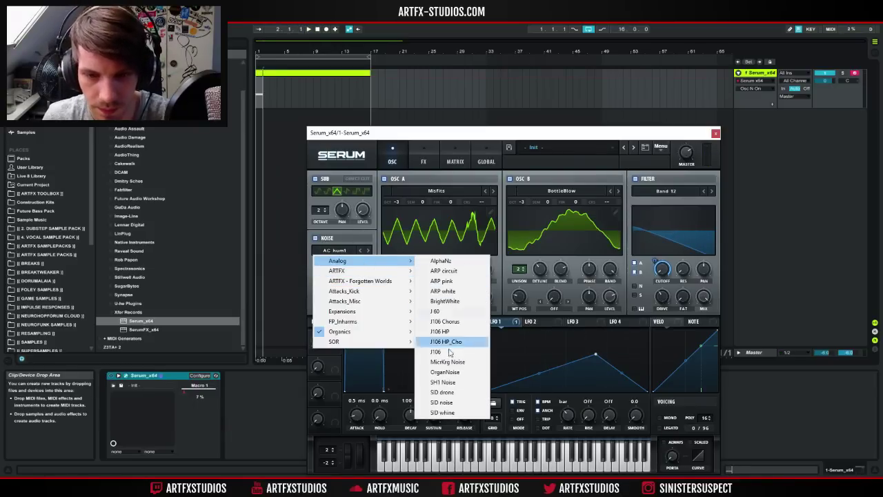
left_click(441, 391)
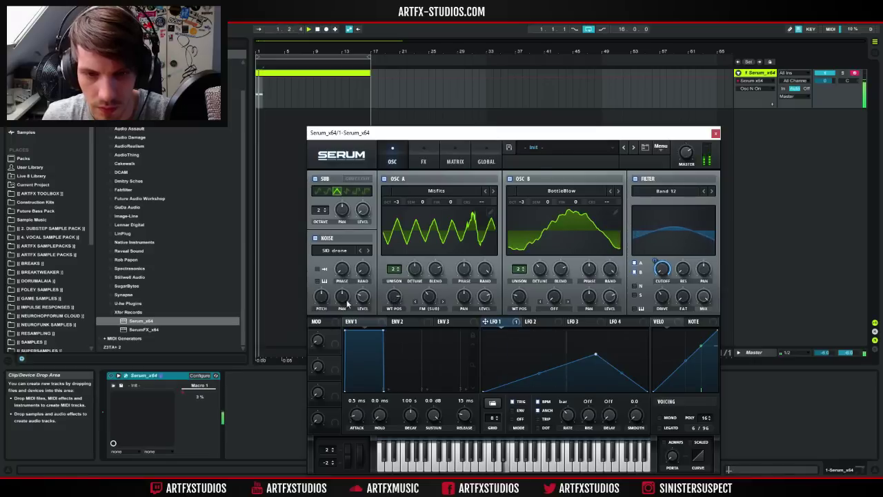
left_click(327, 282)
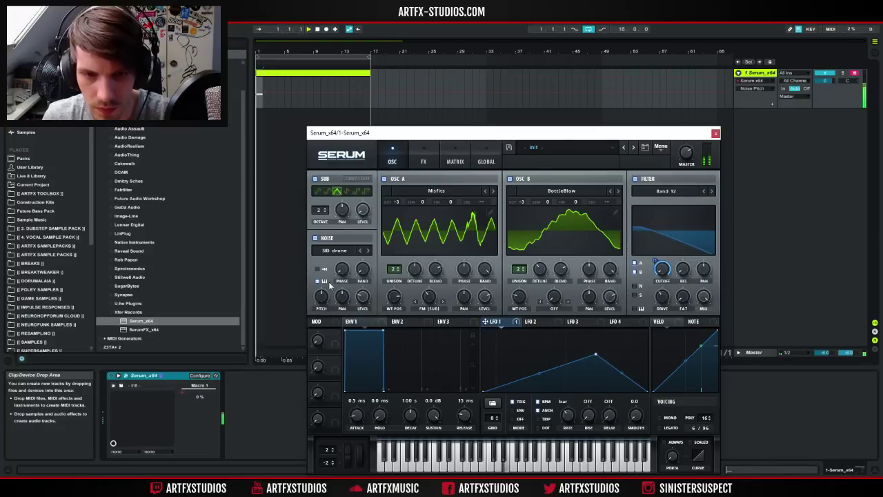
left_click_drag(319, 297, 318, 307)
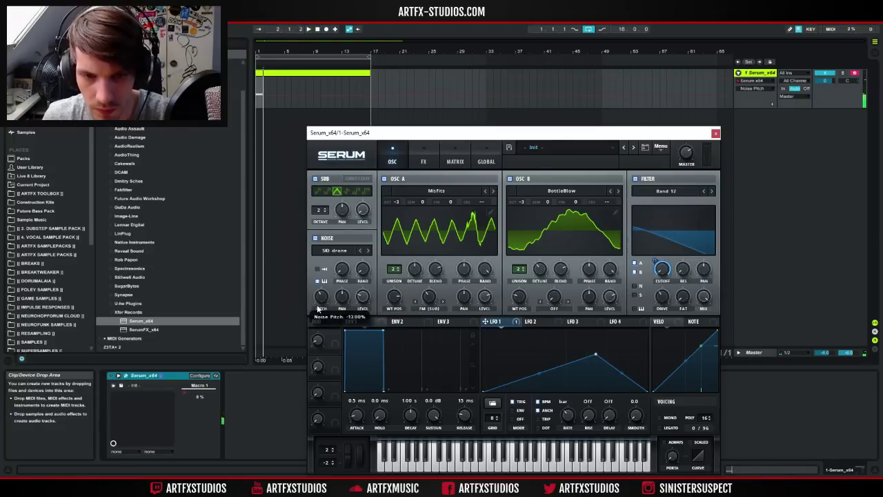
Route the noise and sub oscillators through the filter, and readjust the noise pitch and level.
left_click(635, 286)
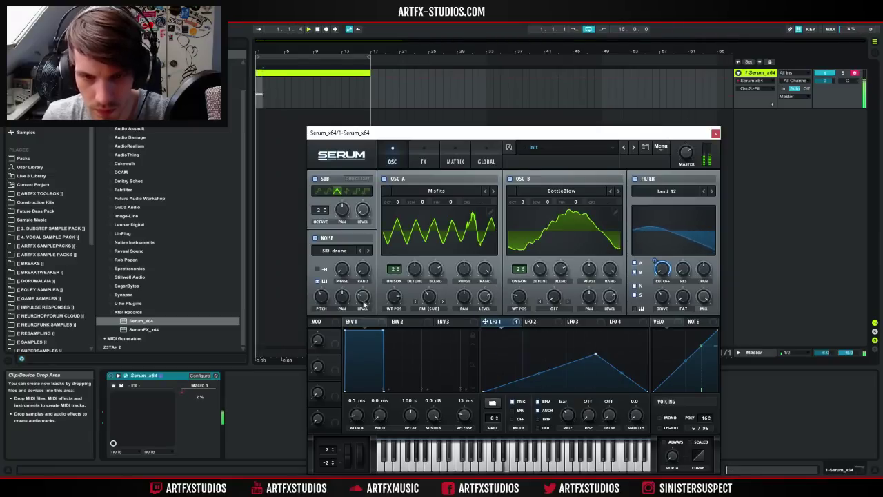
left_click(325, 300)
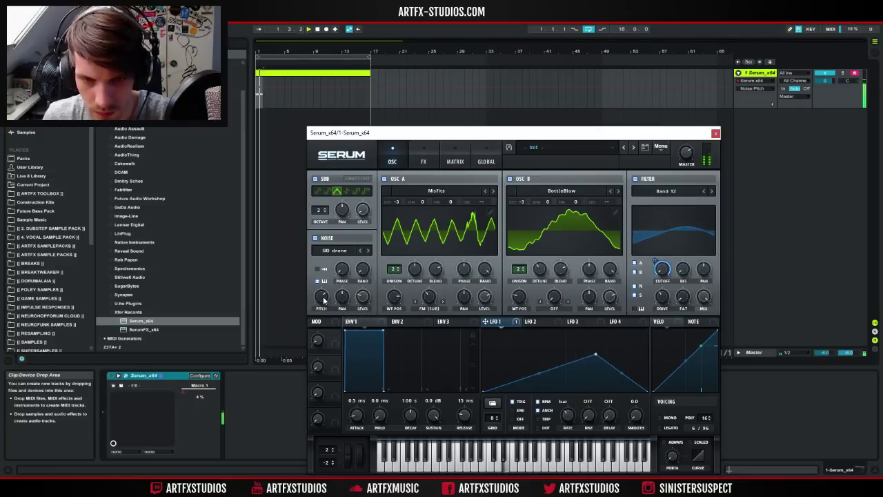
left_click(363, 296)
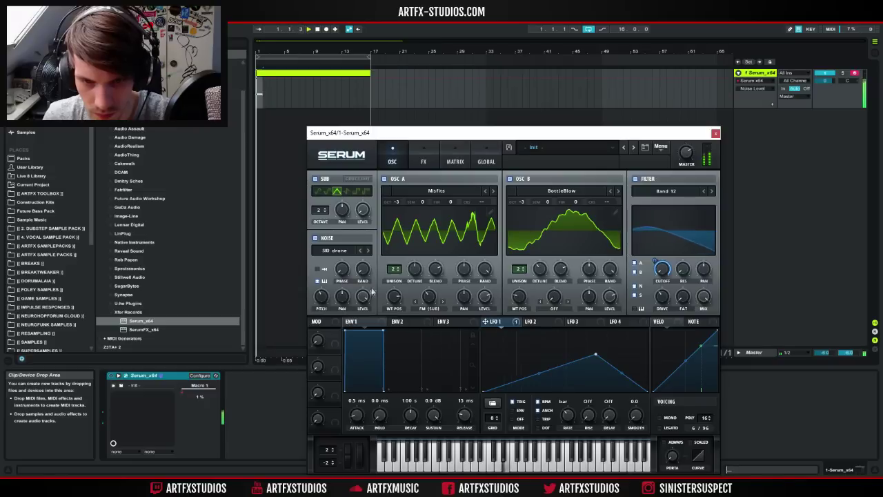
right_click(323, 297)
left_click(359, 345)
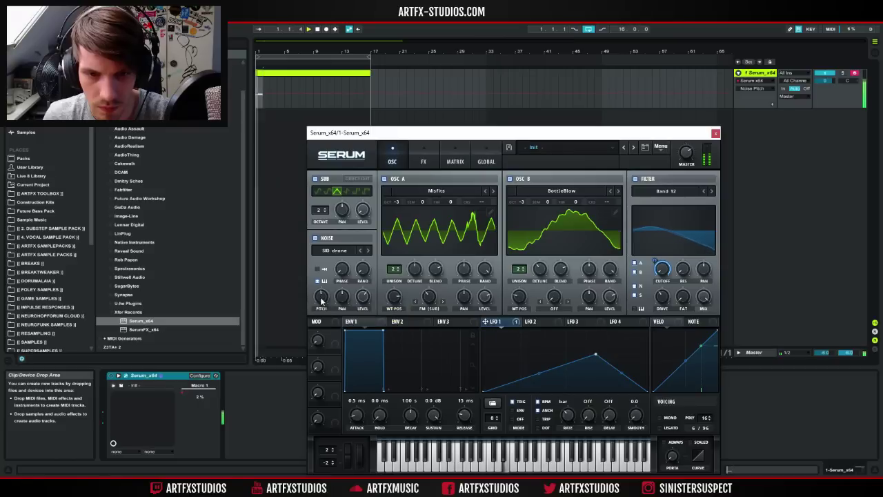
Fine-tune the pitch of the SID drone noise against the patch by ear, trying -12% and checking it in playback.
key("space")
left_click_drag(320, 301, 321, 304)
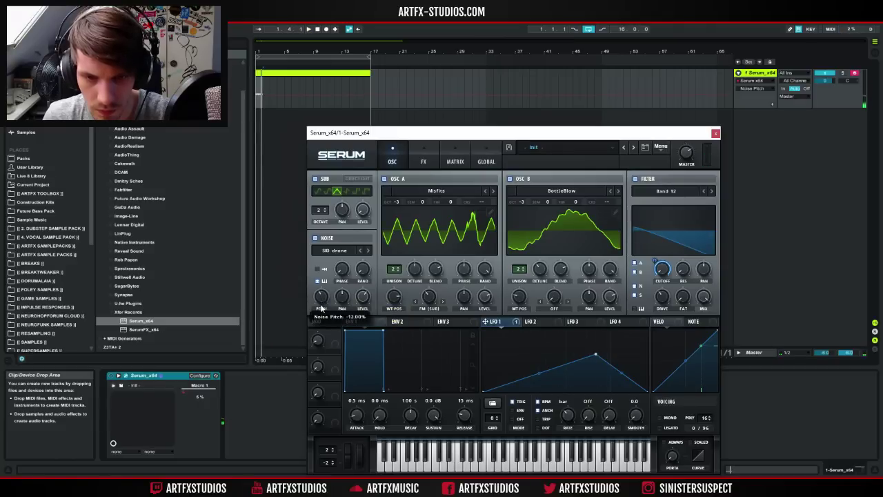
key("space")
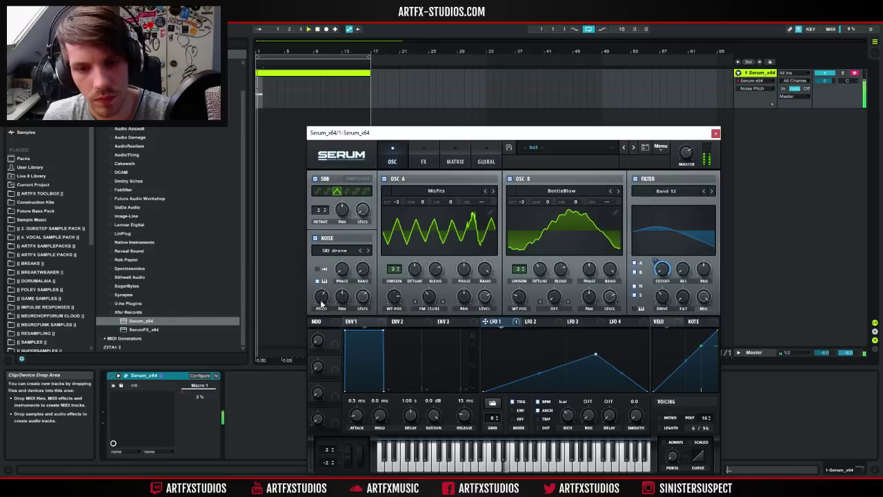
key("space")
left_click_drag(321, 304, 319, 302)
key("space")
key("space")
key("space")
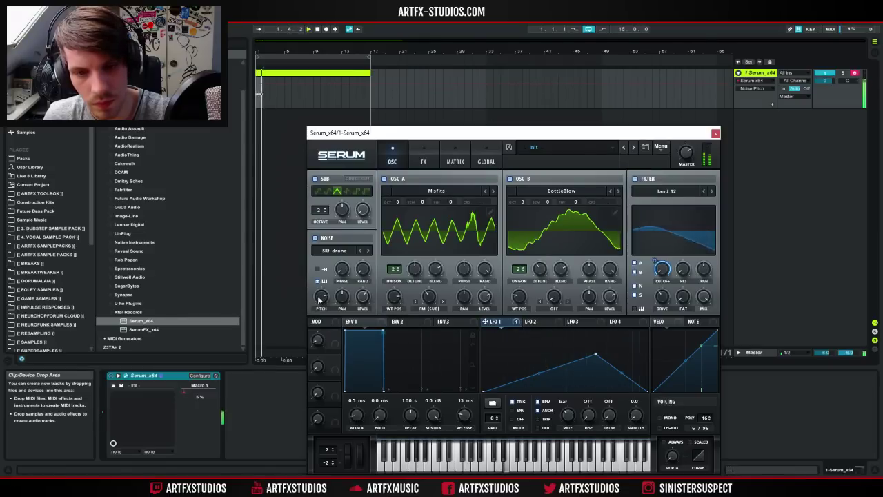
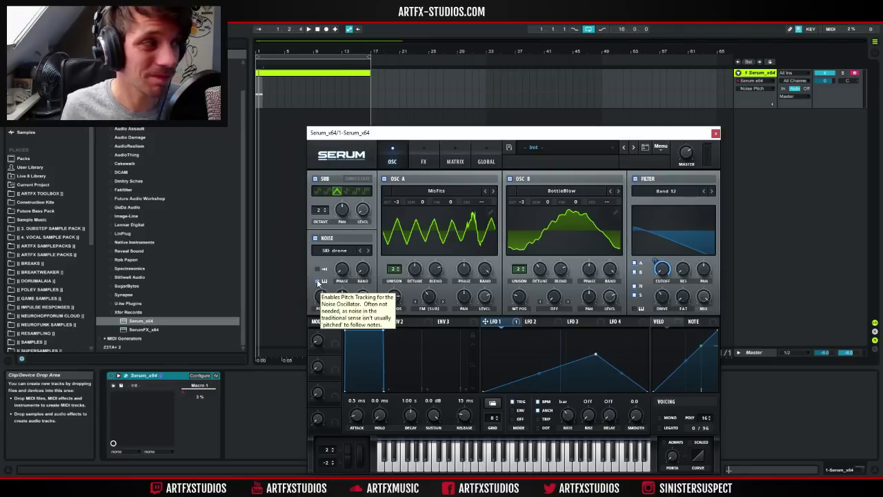
left_click(319, 282)
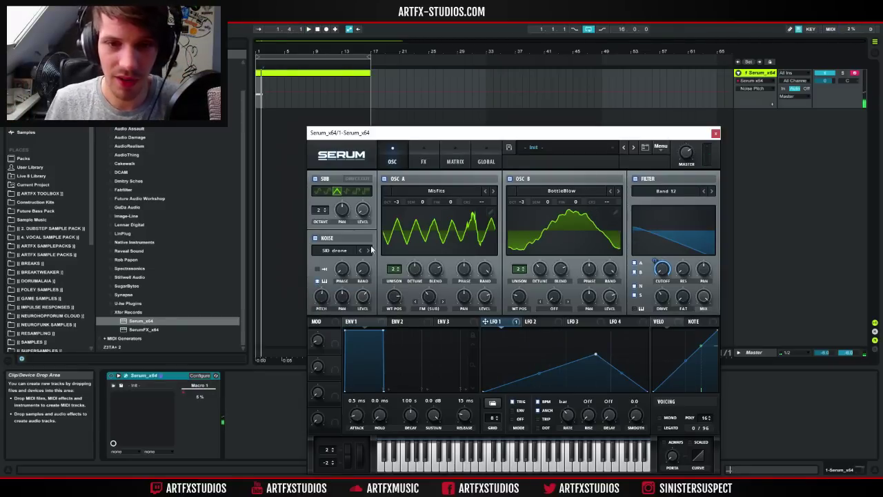
Raise oscillator B to octave -2, lower the MIDI clip's note to E2, and play it back.
left_click(424, 155)
left_click(401, 153)
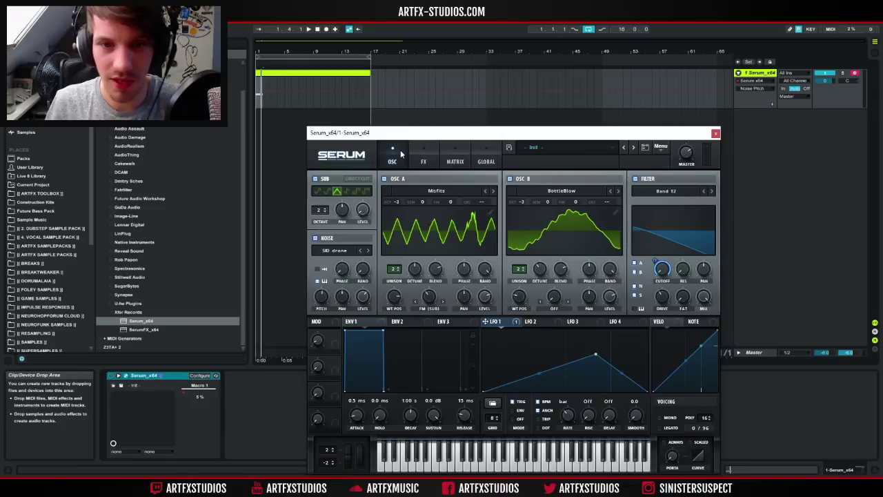
left_click(312, 78)
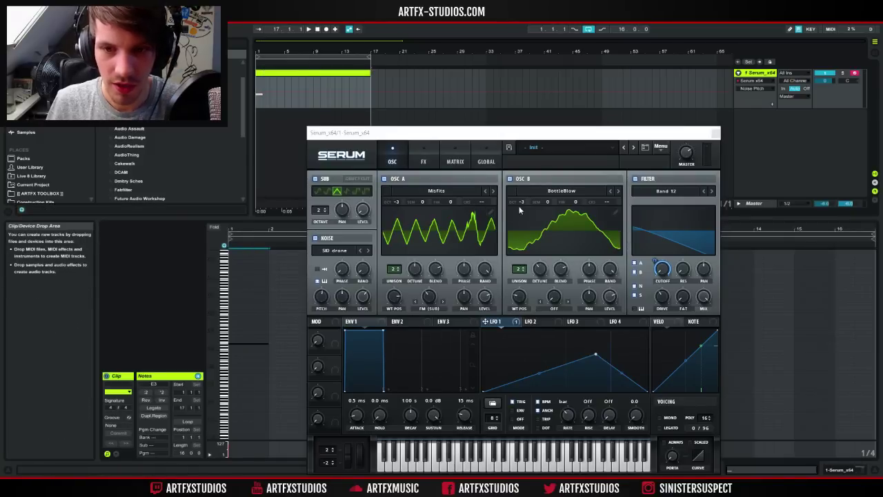
left_click_drag(520, 209, 520, 200)
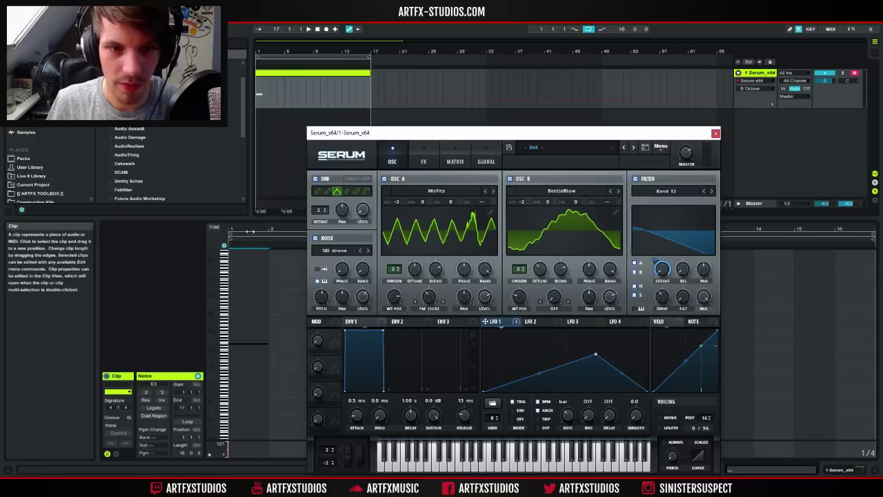
left_click(246, 364)
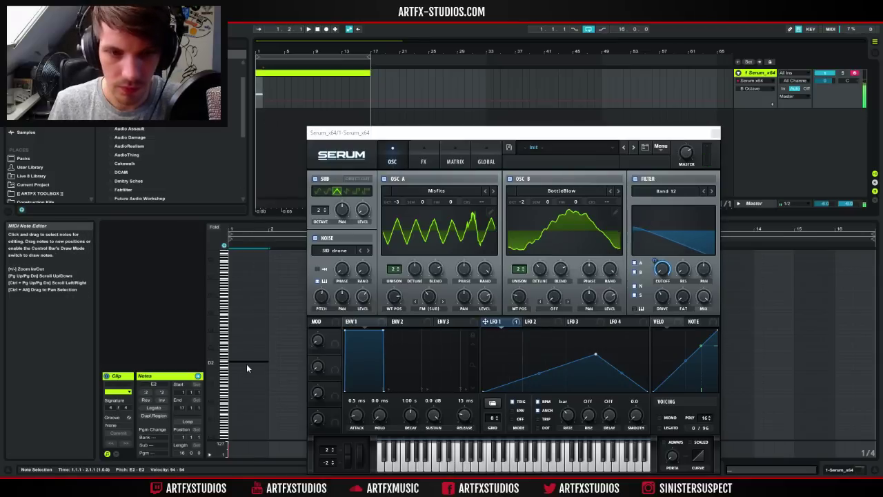
key("space")
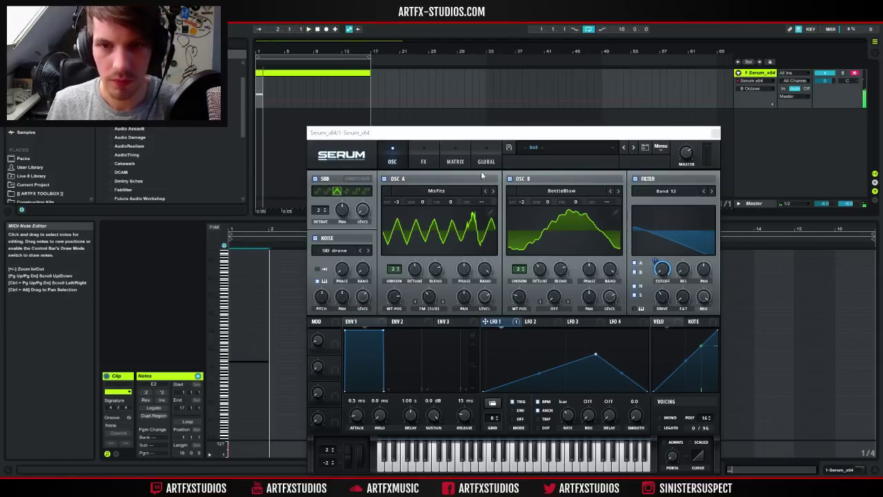
Add a hall reverb with about 5.7 s decay, and adjust its mix, size and low cut during playback.
left_click(423, 161)
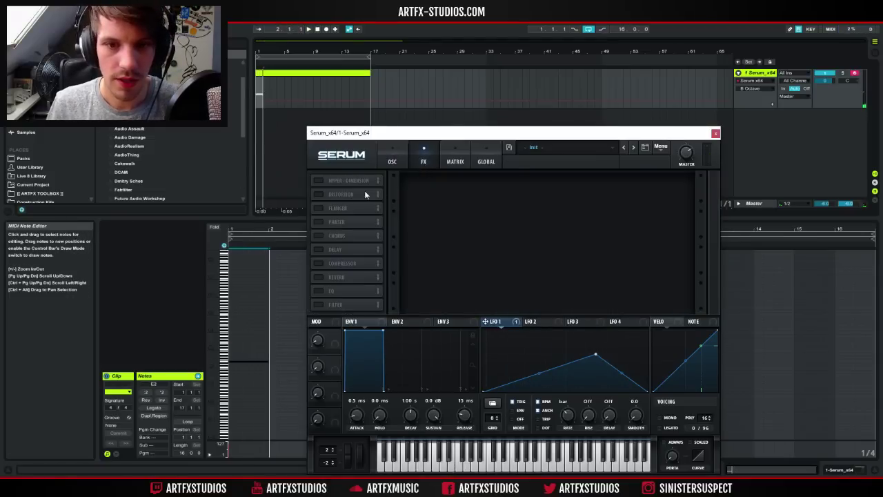
left_click(319, 276)
left_click(678, 193)
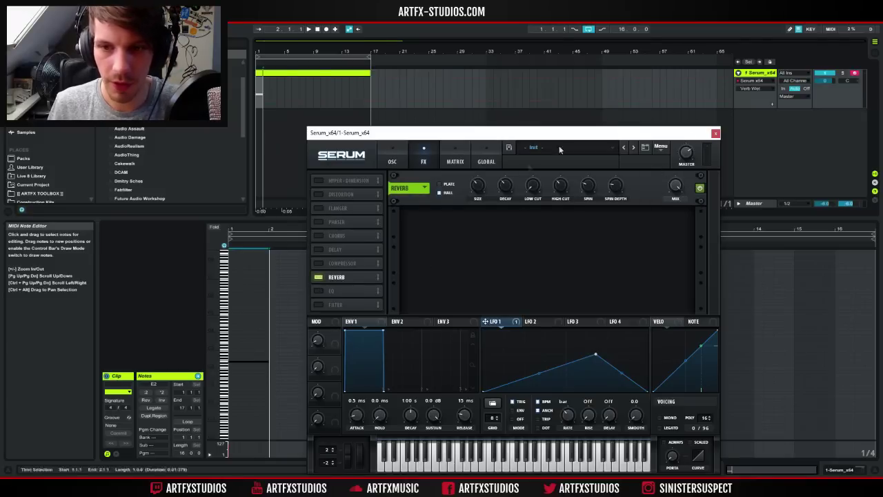
left_click(505, 192)
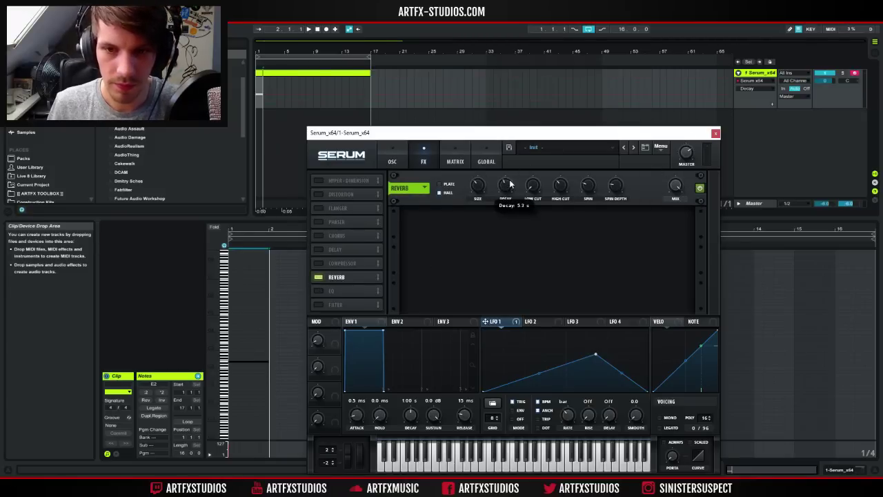
left_click(476, 196)
left_click(506, 192)
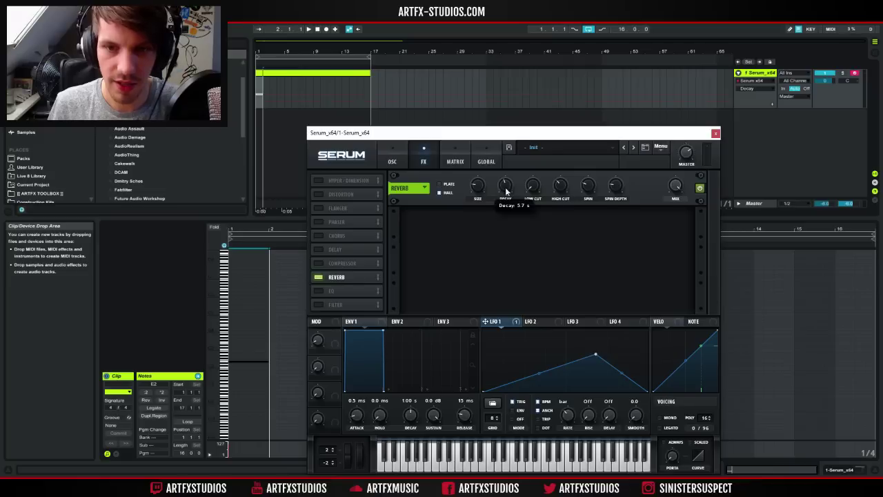
key("space")
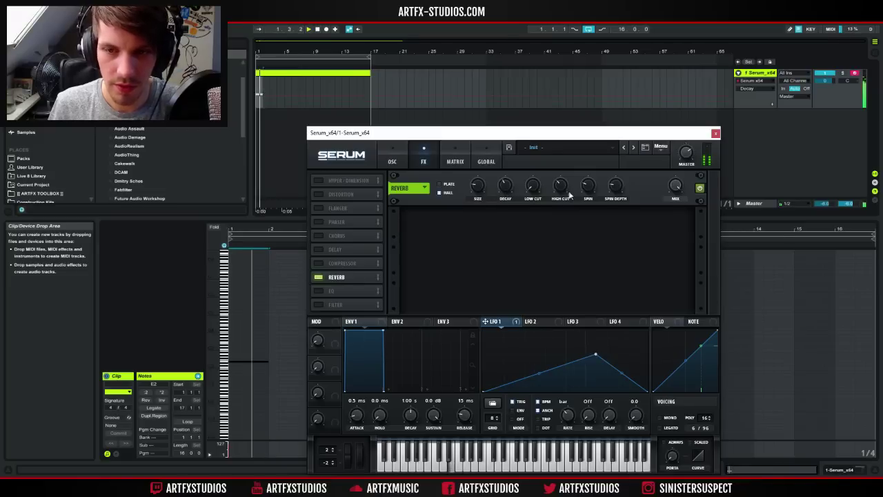
left_click(533, 186)
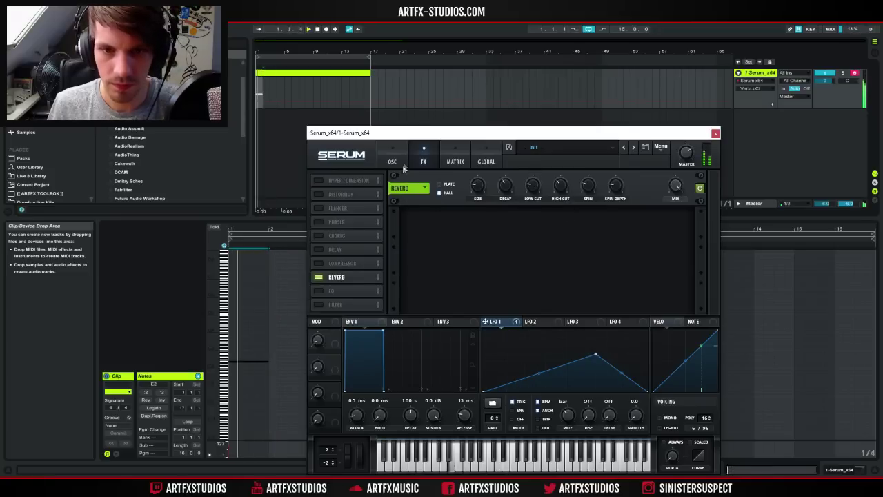
Stop playback and add a filter effect after the reverb in the effects chain.
key("space")
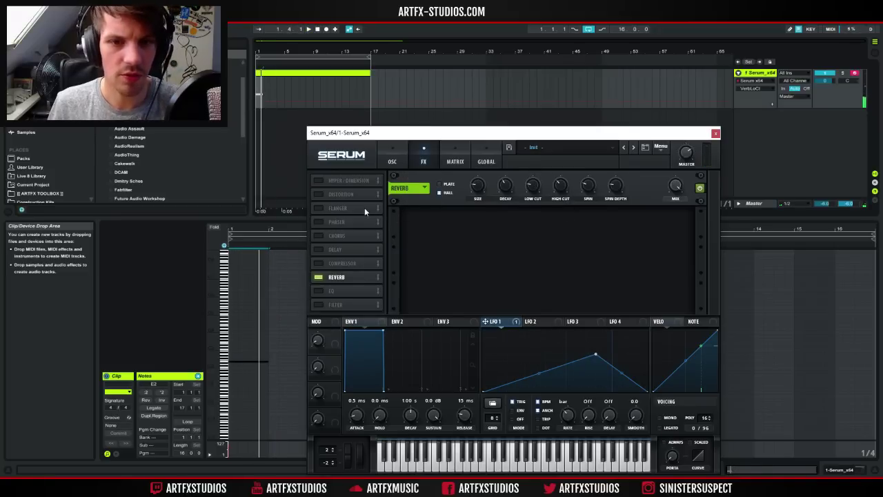
left_click(389, 161)
left_click(424, 163)
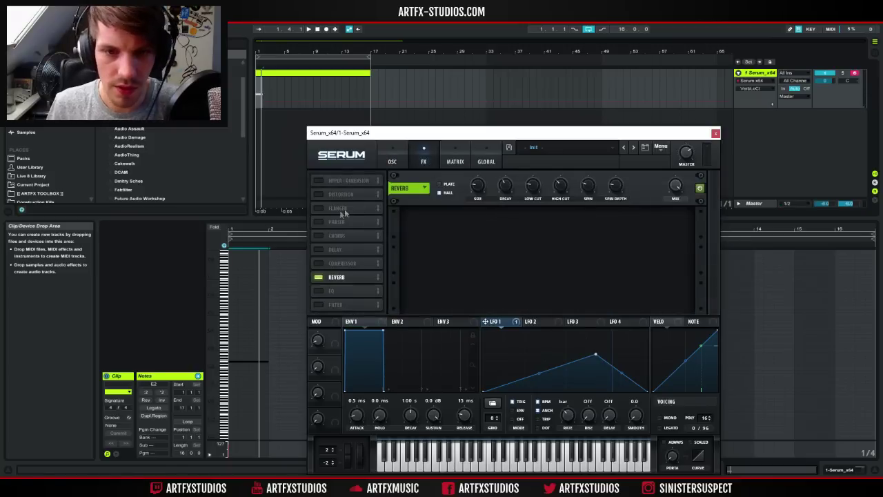
left_click(319, 303)
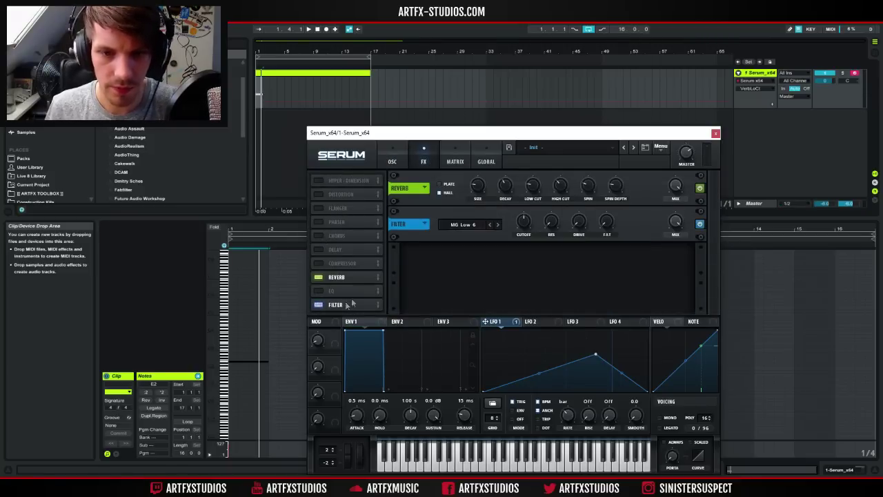
Move the filter effect to the start of the effects chain and set its type to Combs.
left_click_drag(324, 304, 332, 181)
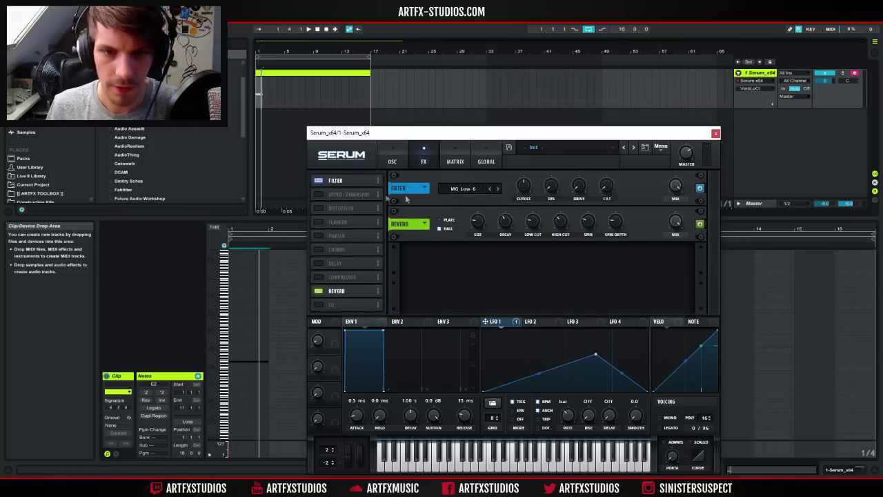
left_click(463, 188)
left_click(471, 230)
left_click(463, 188)
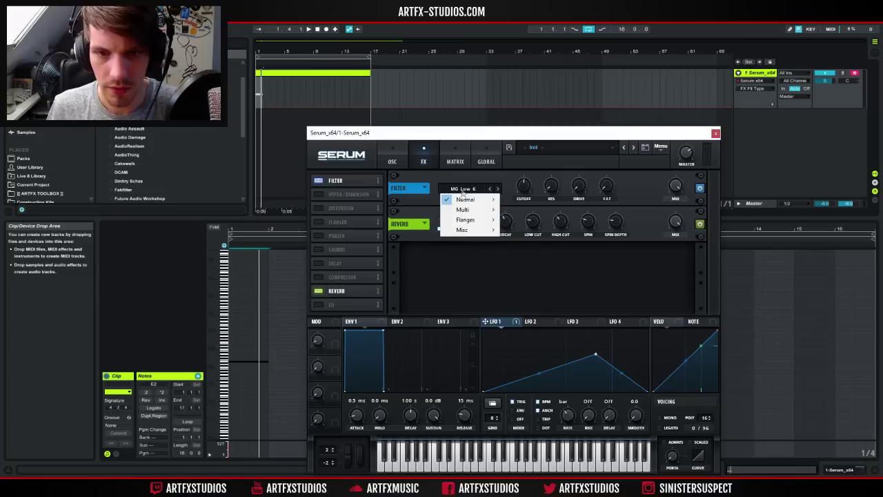
mouse_move(476, 230)
left_click(528, 322)
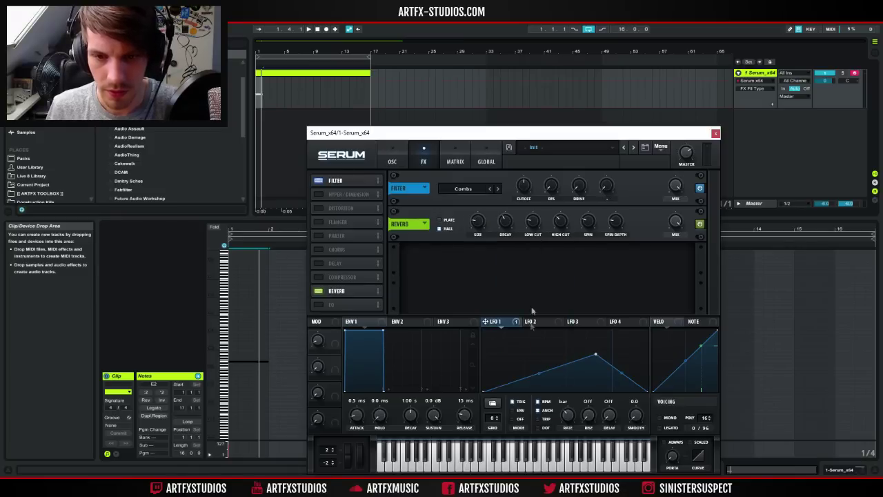
Play the clip, raise the comb filter's resonance and adjust its cutoff by ear.
key("space")
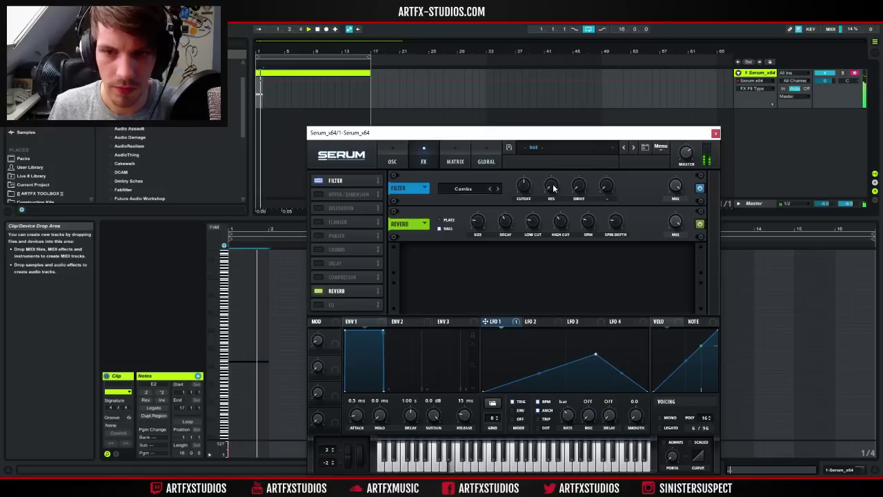
left_click_drag(553, 188, 553, 156)
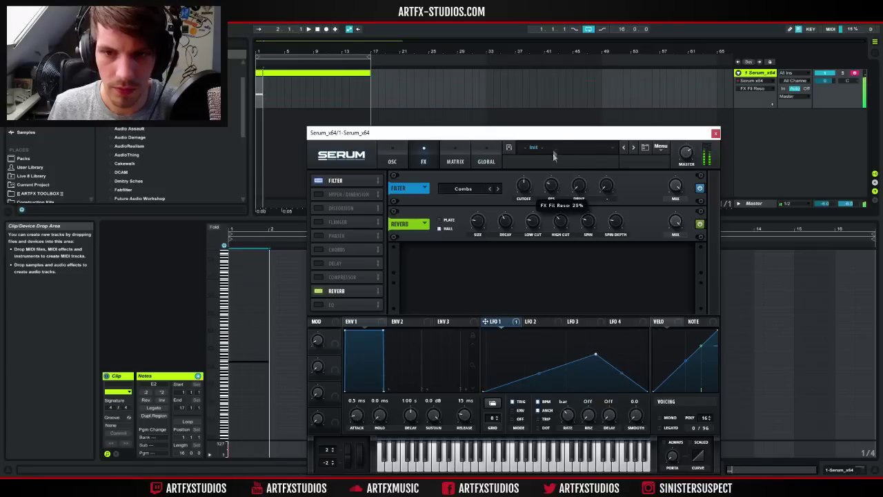
left_click(523, 189)
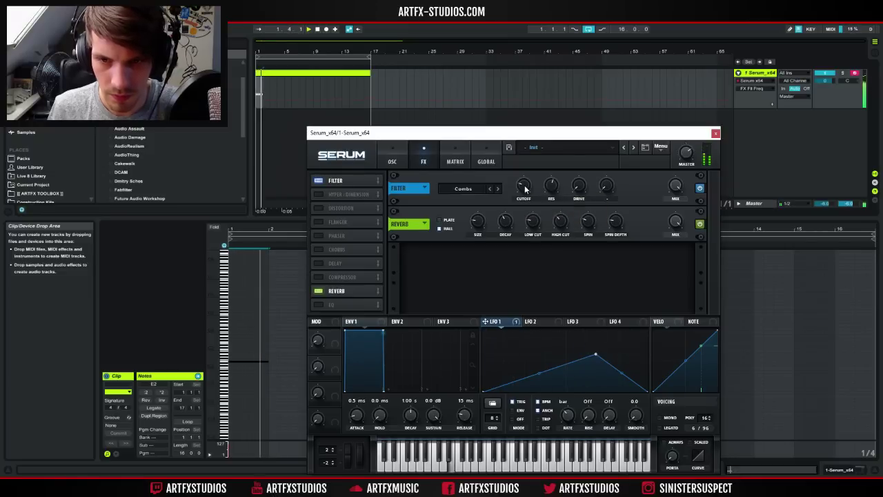
mouse_move(523, 187)
left_mouse_down()
mouse_move(527, 170)
mouse_move(528, 198)
left_mouse_up()
Adjust LFO 1's modulation depth on the Band 12 filter cutoff and tweak oscillator A's FM amount during playback.
left_click(392, 159)
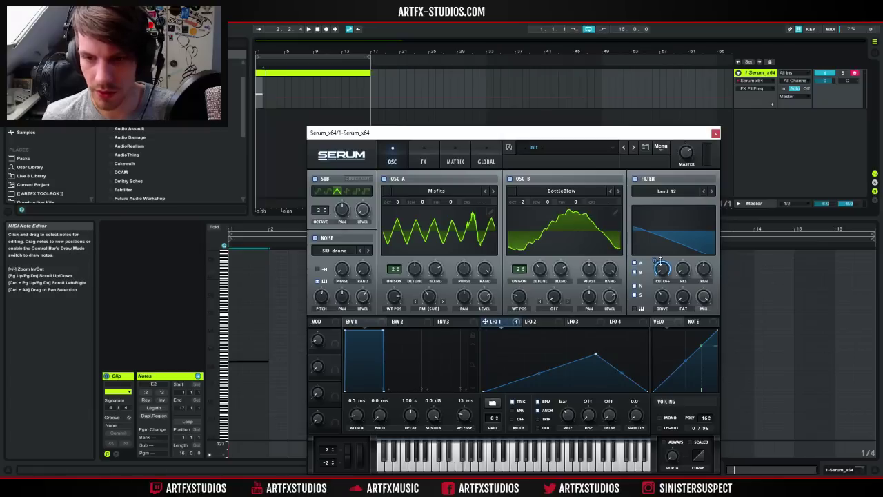
left_click_drag(655, 261, 646, 284)
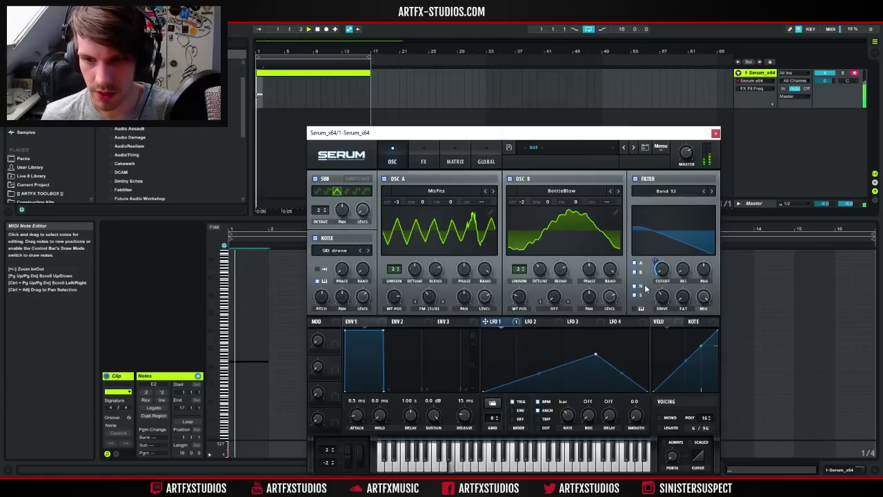
left_click_drag(654, 259, 654, 270)
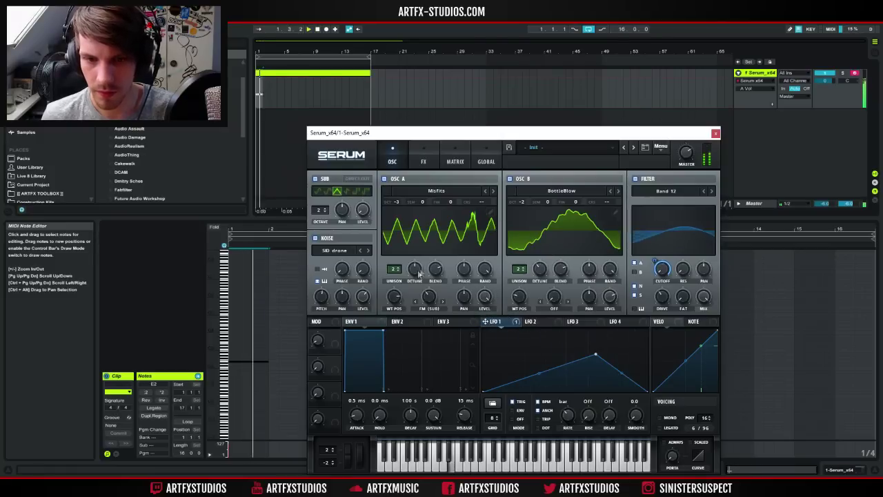
left_click(435, 303)
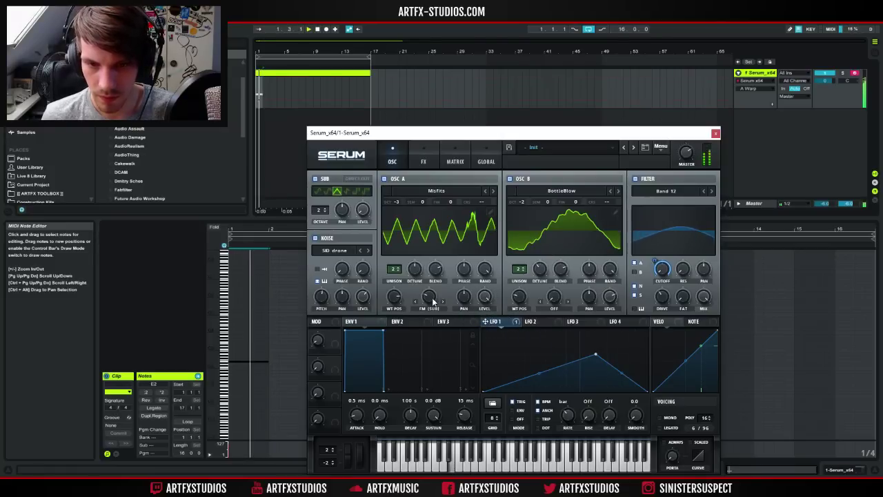
Add an Asym distortion after the comb filter, adjust its drive and modulate the drive with LFO 1.
left_click(431, 151)
left_click(314, 209)
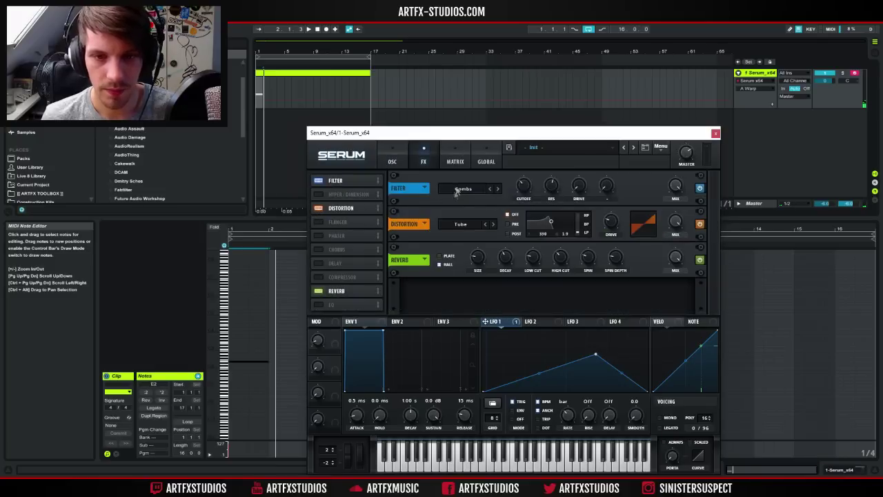
left_click(467, 228)
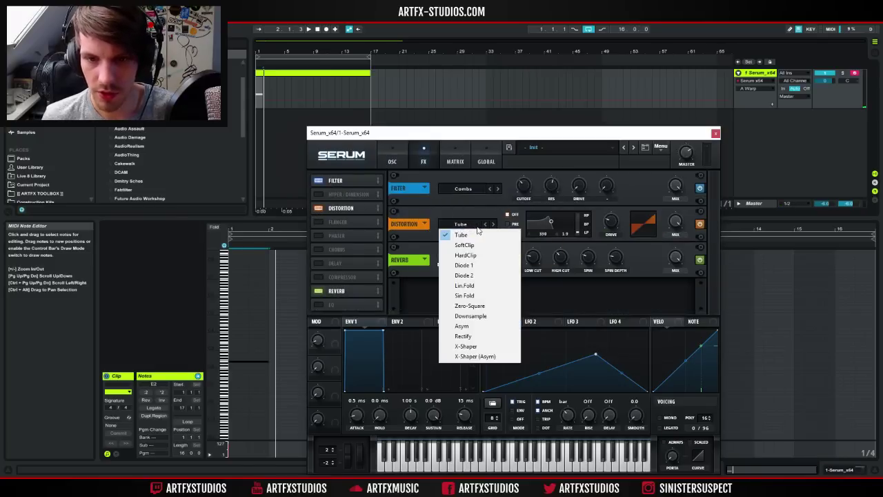
left_click(471, 327)
left_click_drag(612, 226, 611, 238)
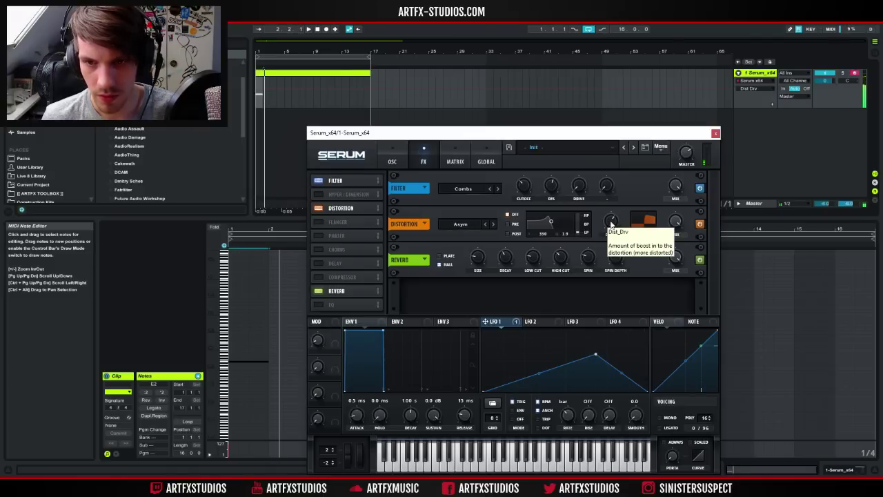
left_click_drag(610, 226, 607, 258)
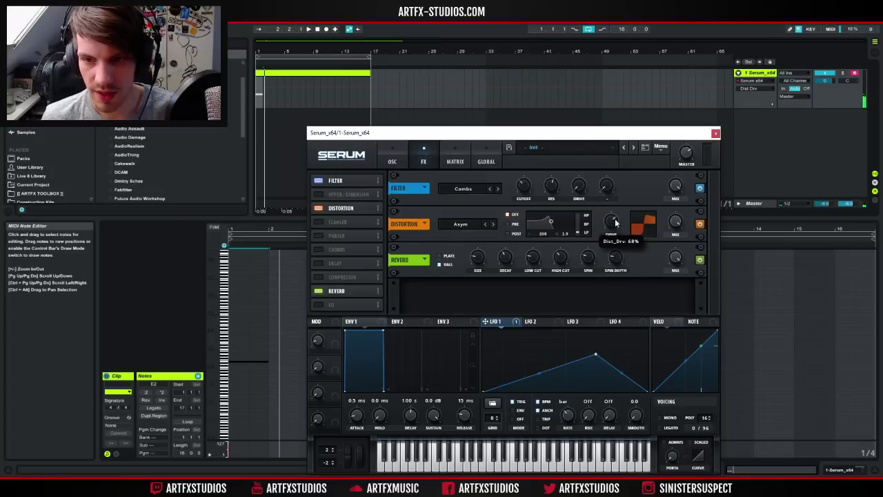
left_click_drag(617, 222, 612, 241)
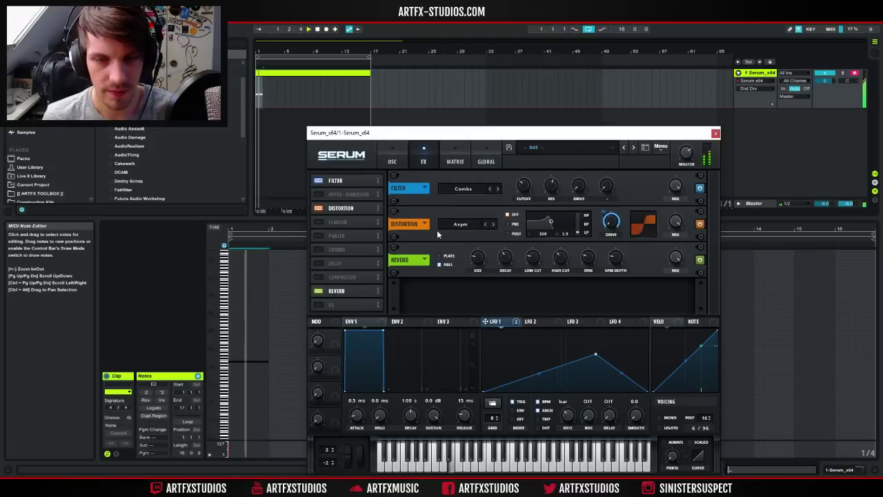
Add a flanger after the distortion, lower its mix, sync its rate to BPM and play it back.
left_click(318, 223)
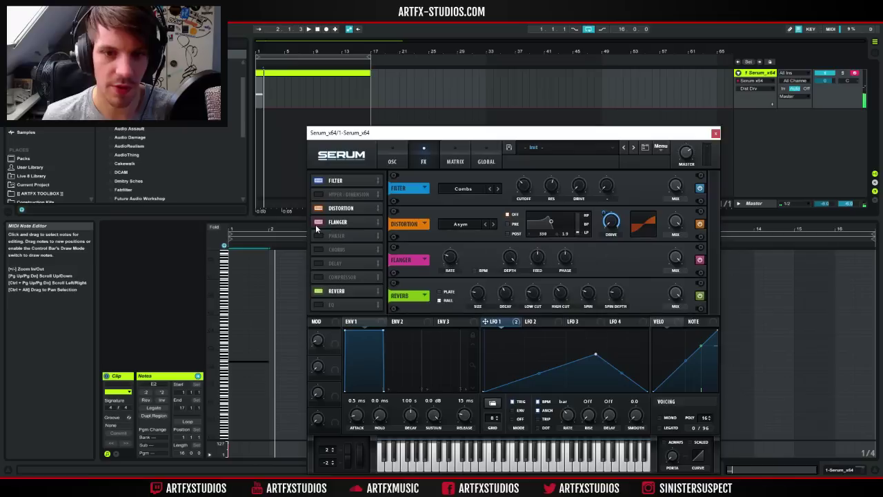
left_click_drag(677, 262, 674, 316)
left_click(476, 271)
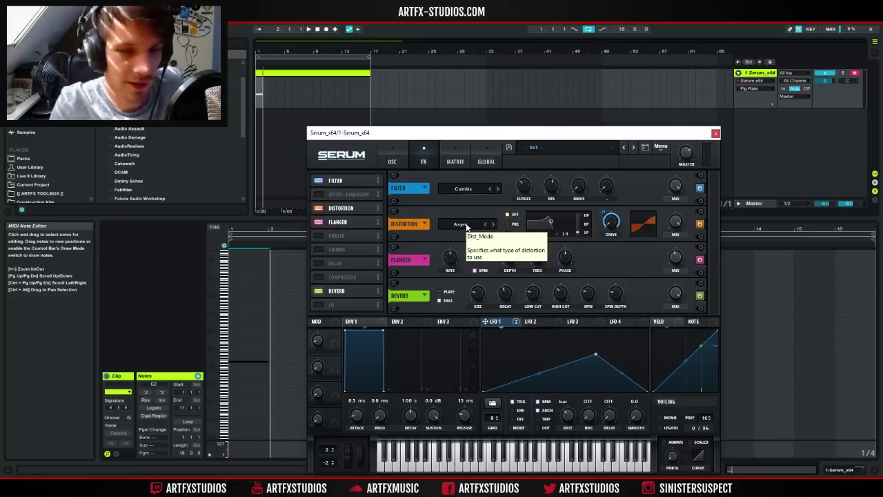
key("space")
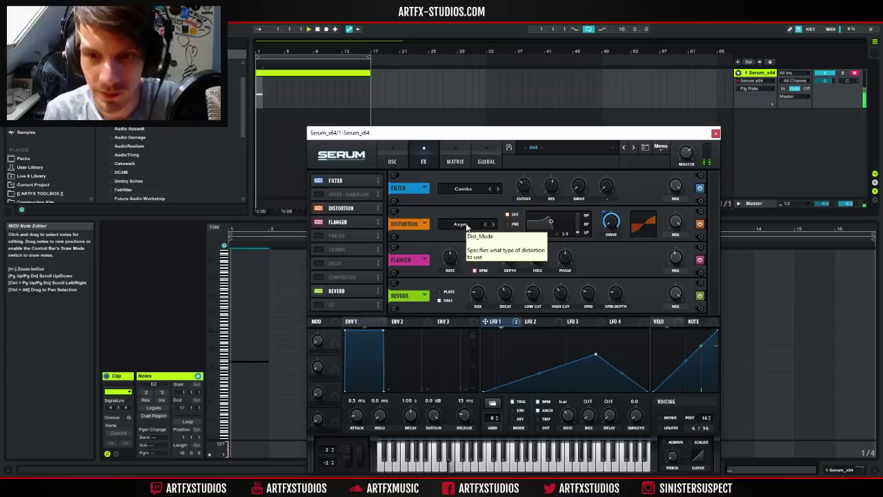
Try a compressor before the reverb with adjusted gain and multiband mode, and remove it from the chain.
left_click(319, 277)
scroll(666, 212, "down", 2)
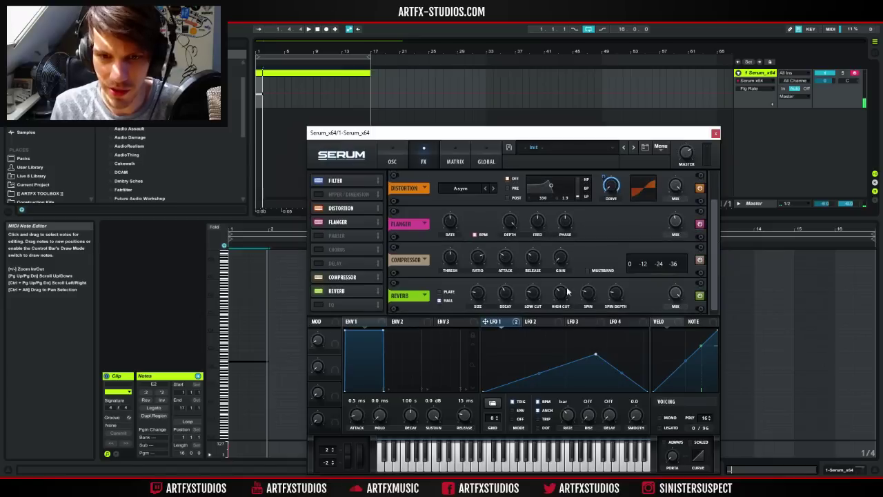
mouse_move(561, 257)
left_mouse_down()
mouse_move(565, 236)
mouse_move(561, 248)
left_mouse_up()
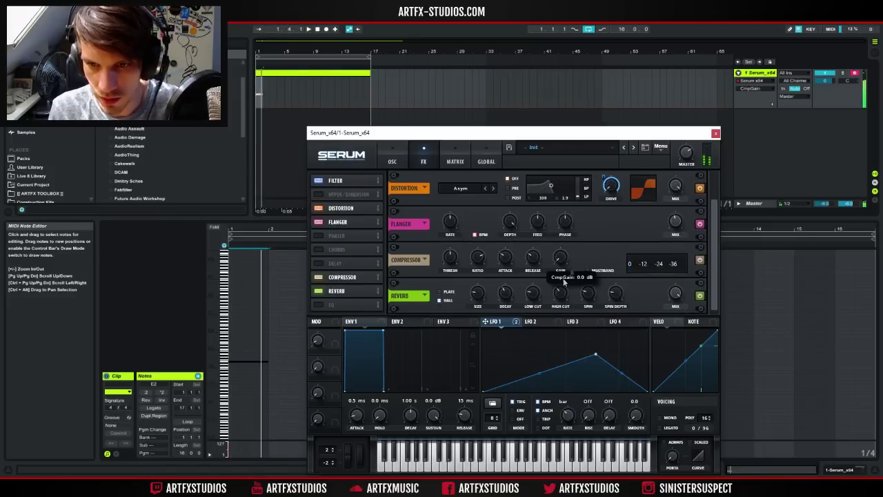
left_click(590, 271)
key("space")
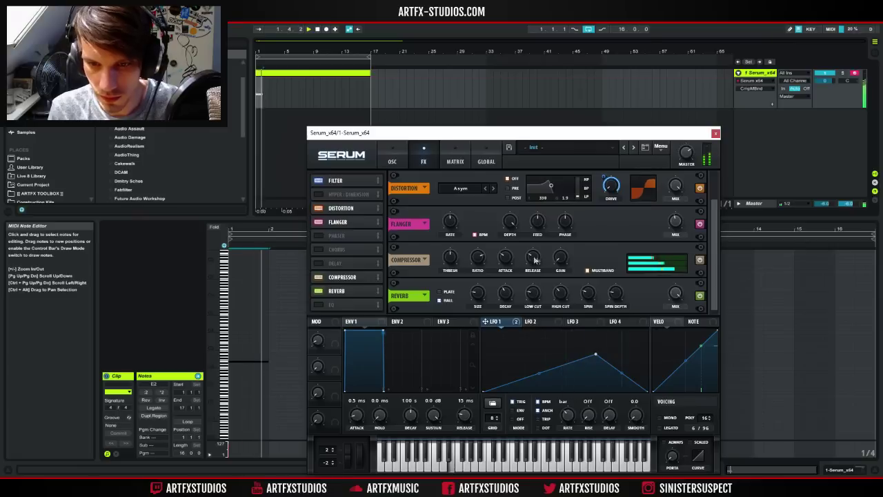
left_click(588, 271)
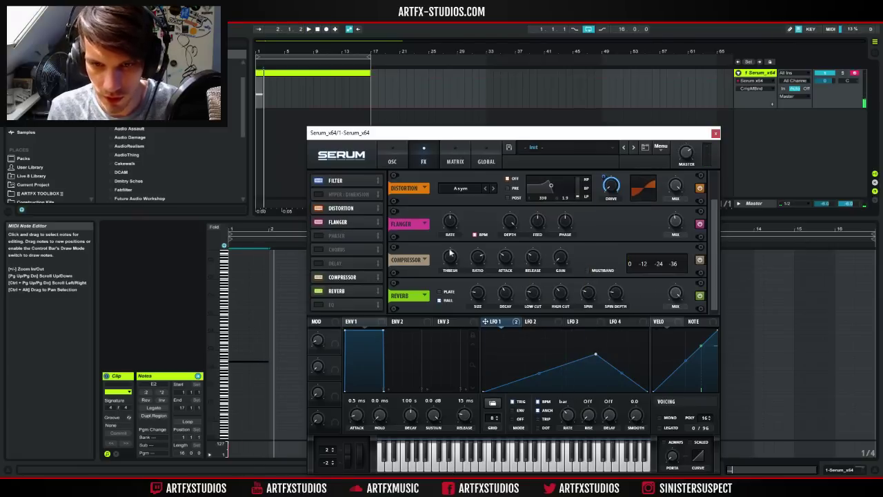
left_click(319, 277)
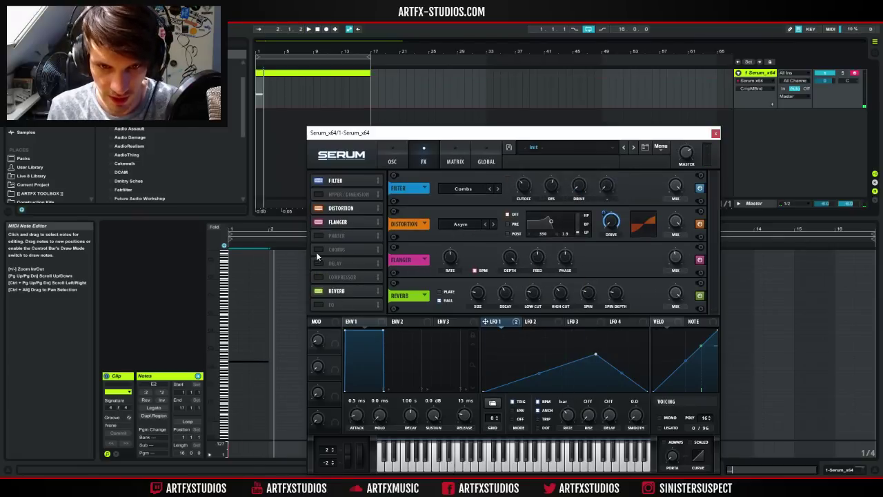
Add a chorus between the flanger and reverb, lower its mix during playback, and return to the oscillator view.
left_click(318, 250)
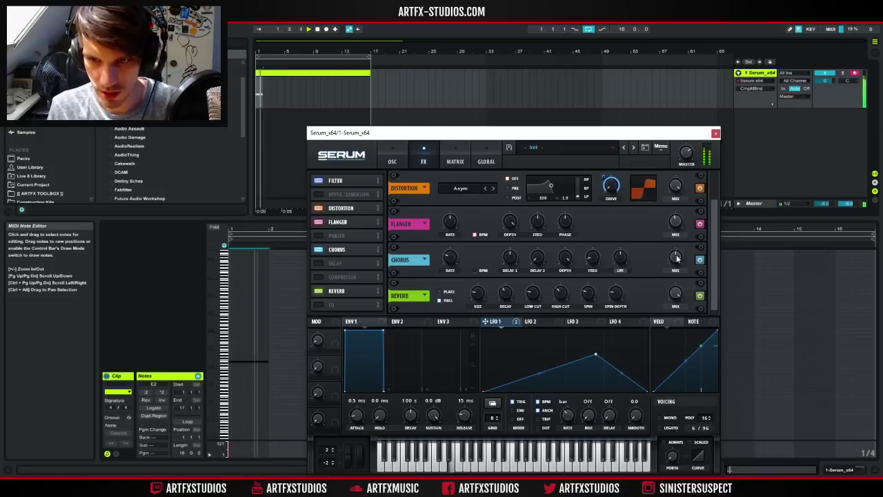
mouse_move(679, 276)
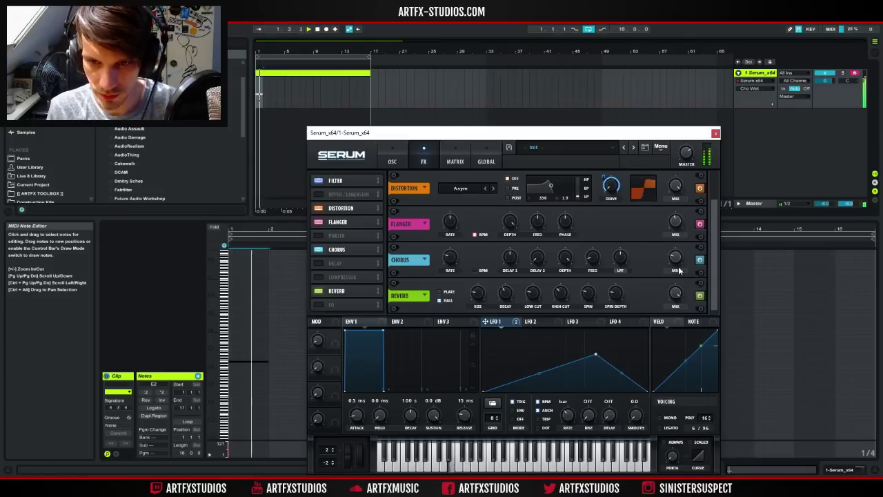
left_click(403, 160)
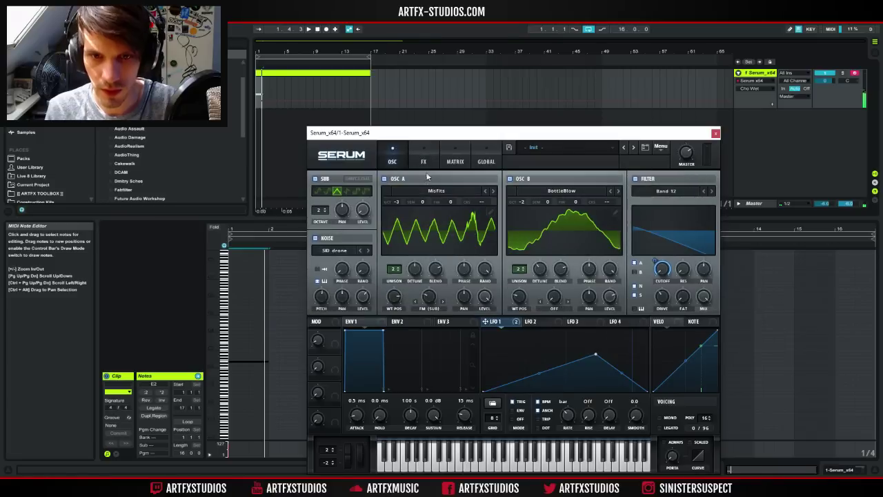
Show the Macro 1 automation on the Serum track and check the macro controls.
left_click(751, 89)
left_click(760, 103)
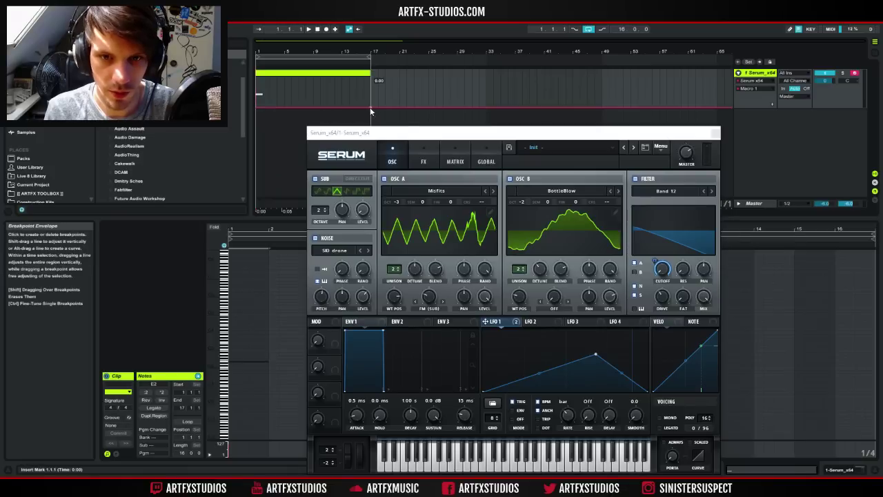
left_click(319, 347)
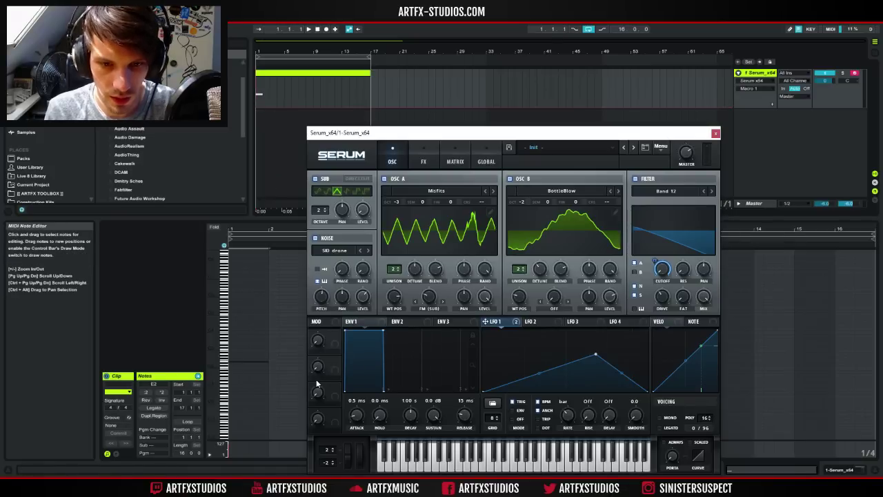
left_click(324, 368)
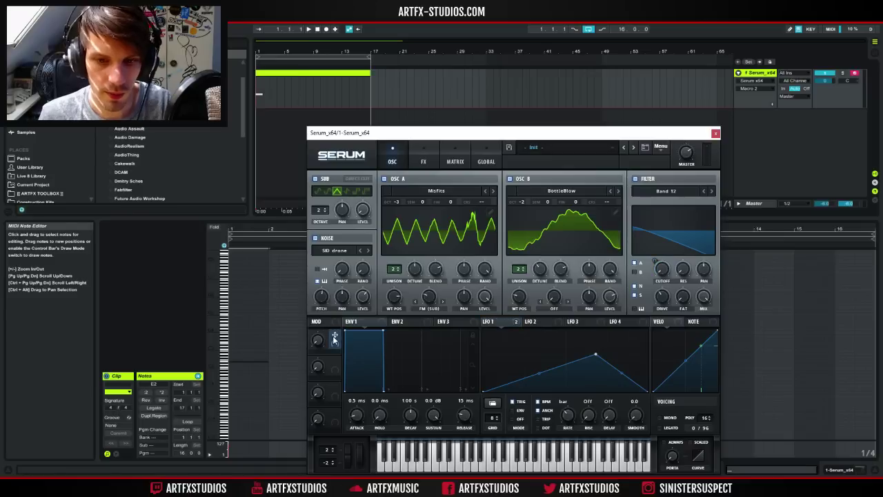
Assign Macro 1 to oscillator A's wavetable position and sweep the macro up during playback.
left_click_drag(387, 289, 374, 314)
key("space")
left_click_drag(317, 341, 359, 233)
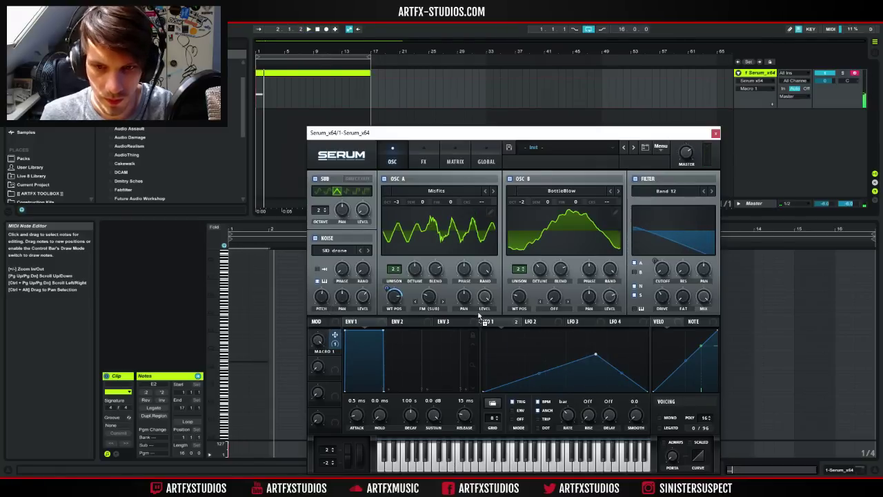
Assign Macro 1 to oscillator B's wavetable position, set the modulation depth by ear, and rename the macro MODIFY.
left_click_drag(516, 292, 513, 288)
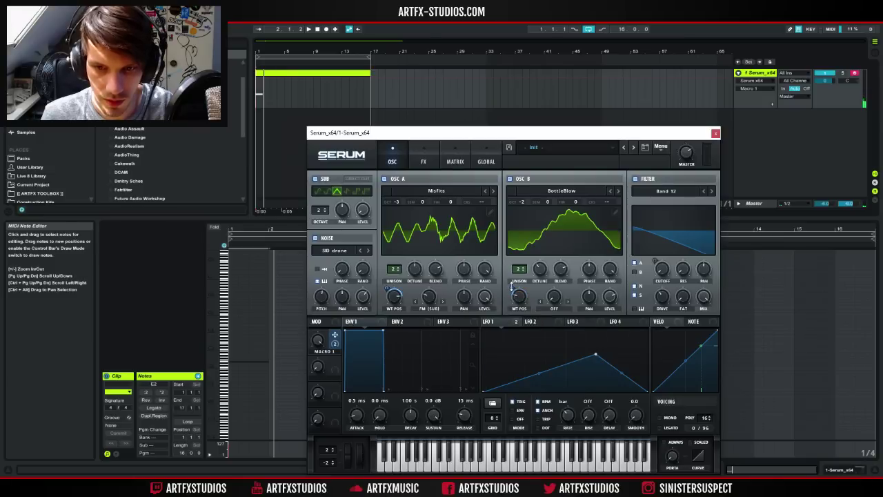
key("space")
key("space")
mouse_move(510, 287)
left_mouse_down()
mouse_move(514, 274)
mouse_move(508, 297)
left_mouse_up()
key("space")
key("space")
key("space")
key("space")
key("space")
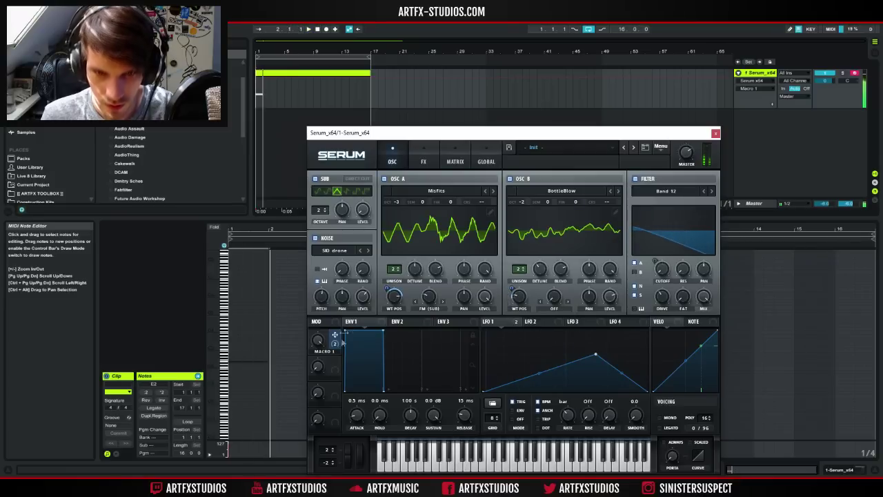
key("space")
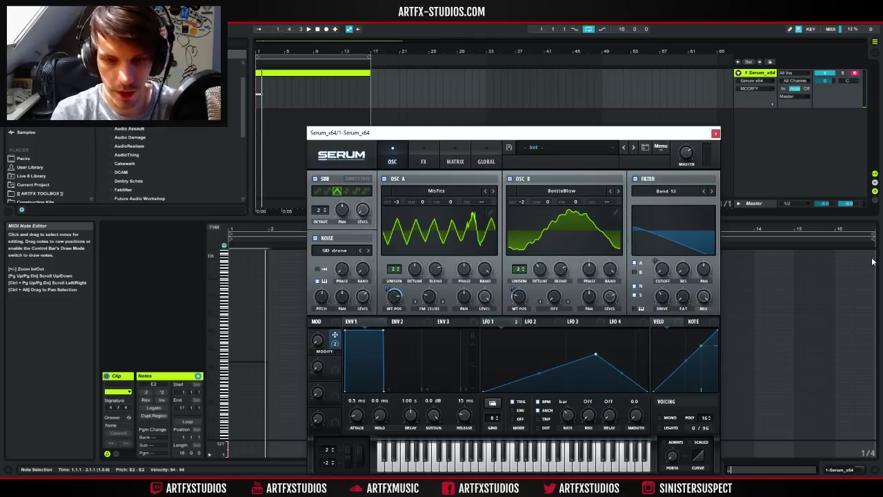
Set oscillator B's warp mode to Mirror and adjust the warp amount during playback.
left_click(563, 308)
left_click(583, 207)
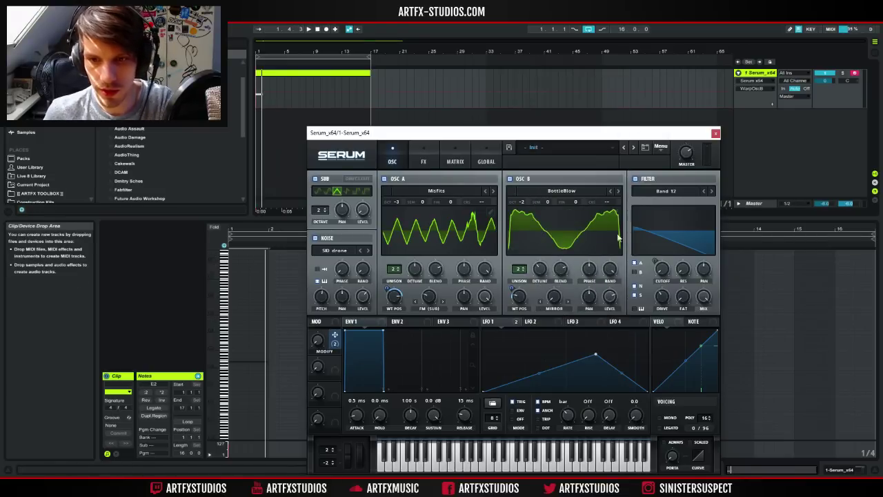
left_click_drag(554, 297, 564, 271)
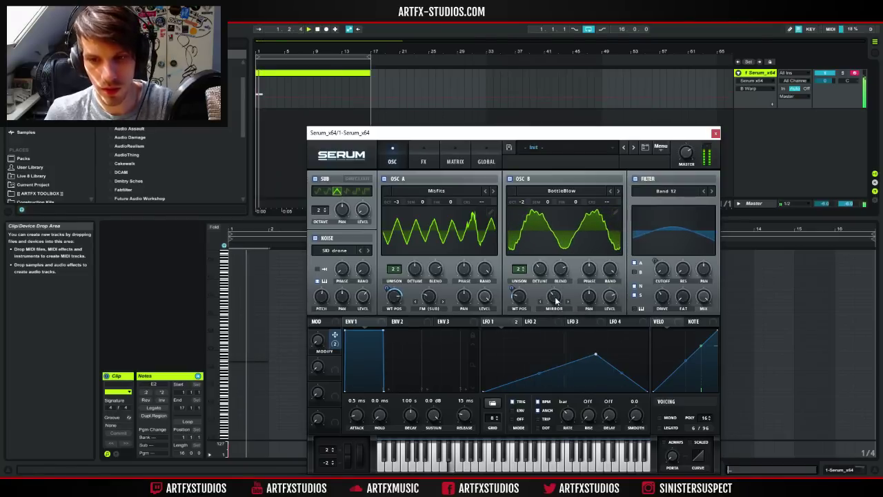
Adjust oscillator B's Mirror amount, assign Macro 2 to it under the name CHARACTER, and sweep the macro during playback.
left_click_drag(556, 301, 575, 227)
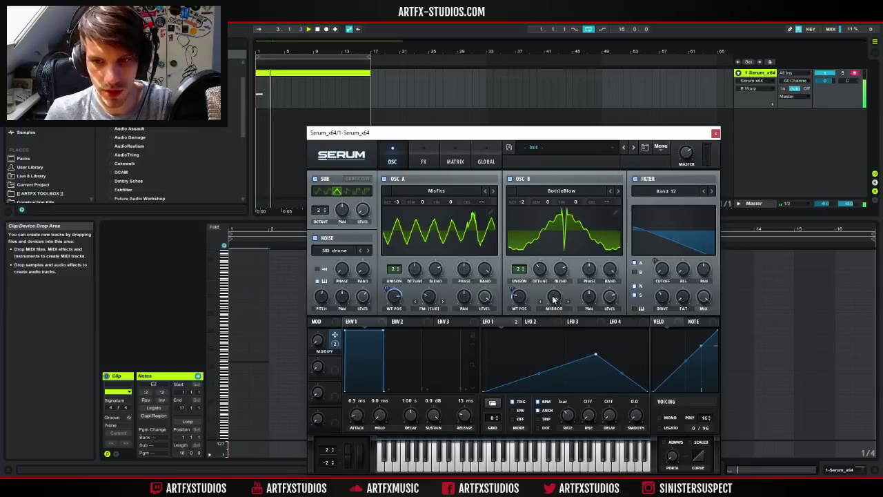
left_click_drag(556, 298, 556, 314)
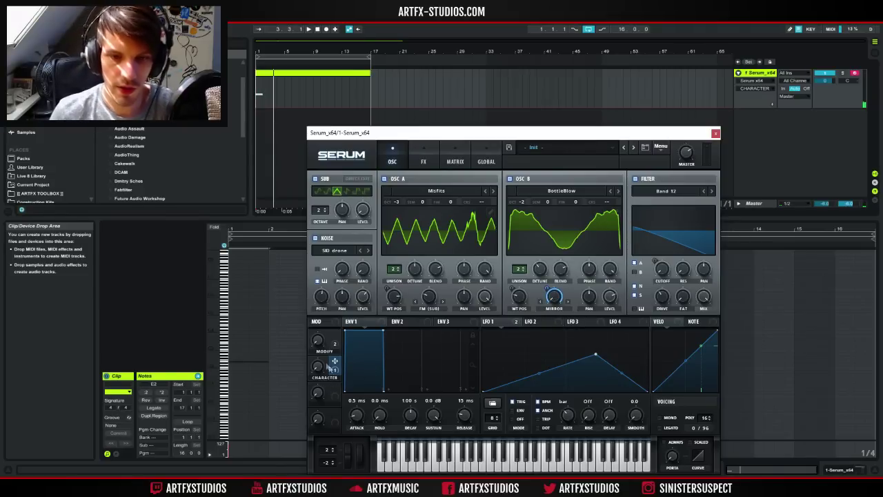
key("space")
left_click_drag(319, 368, 331, 341)
key("space")
key("space")
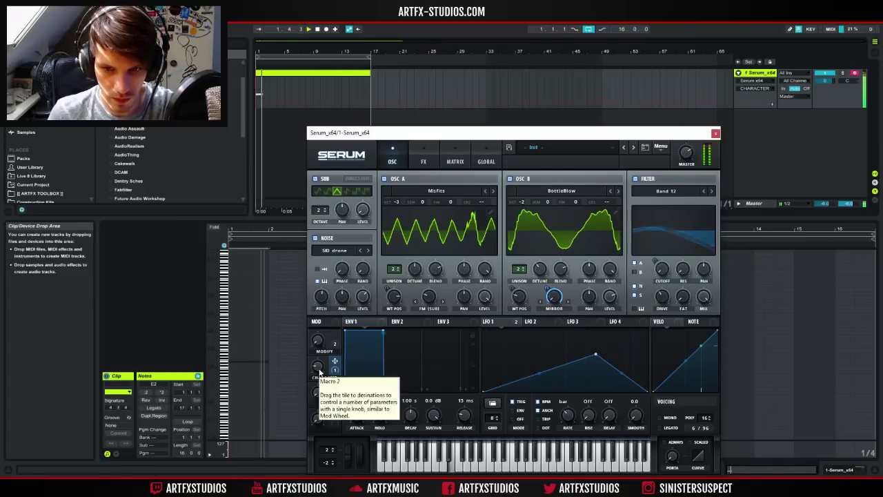
Shape LFO 2 as a curved rise to a late peak followed by a straight fall.
left_click(538, 322)
left_click_drag(566, 335, 607, 361)
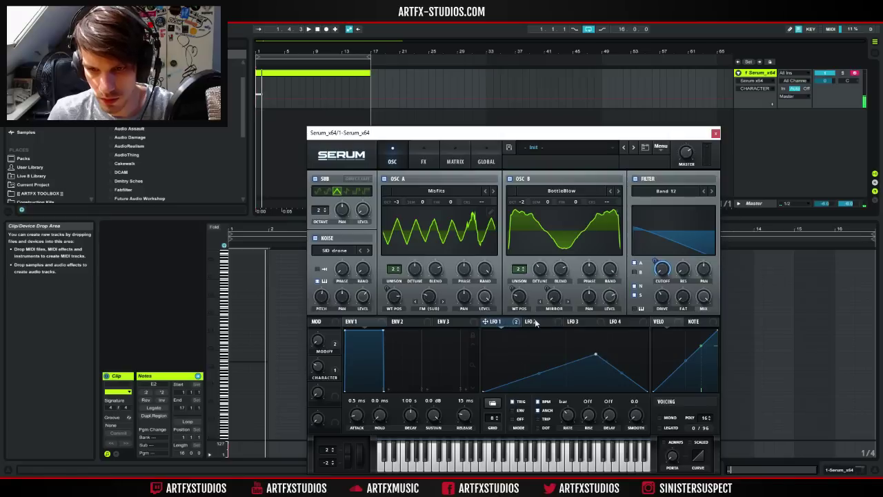
left_click_drag(606, 362, 596, 352)
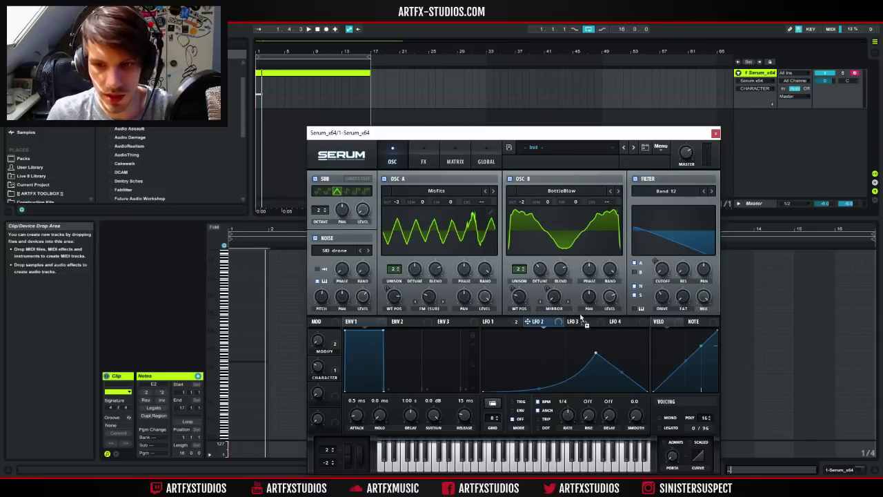
Route LFO 2 to the global master tuning in the matrix with an amount of 14, using ENV mode and a bar rate.
left_click(457, 162)
left_click(333, 271)
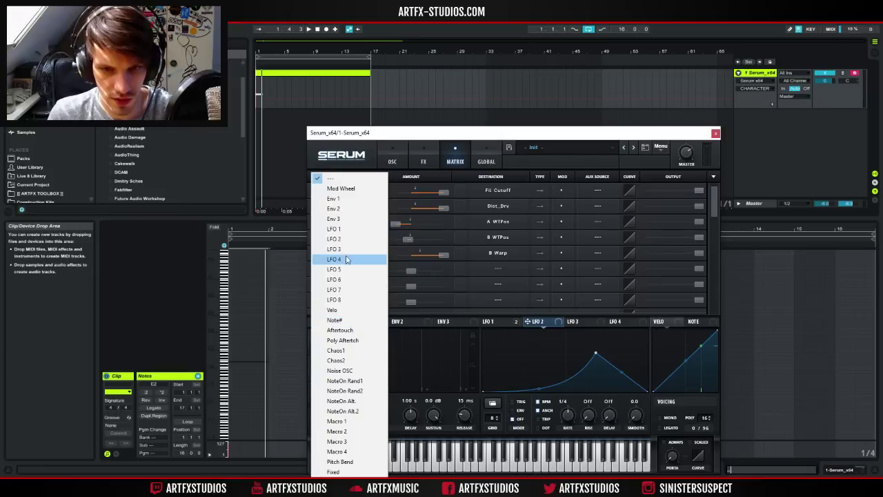
left_click(338, 235)
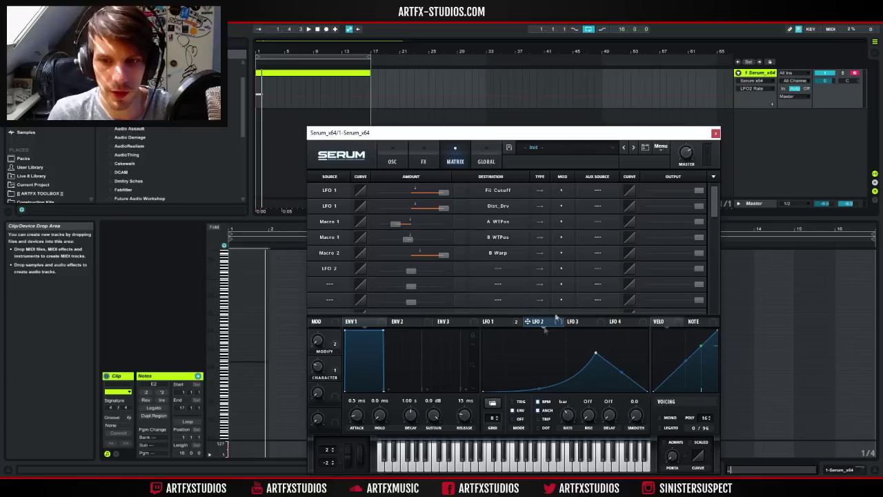
left_click(507, 269)
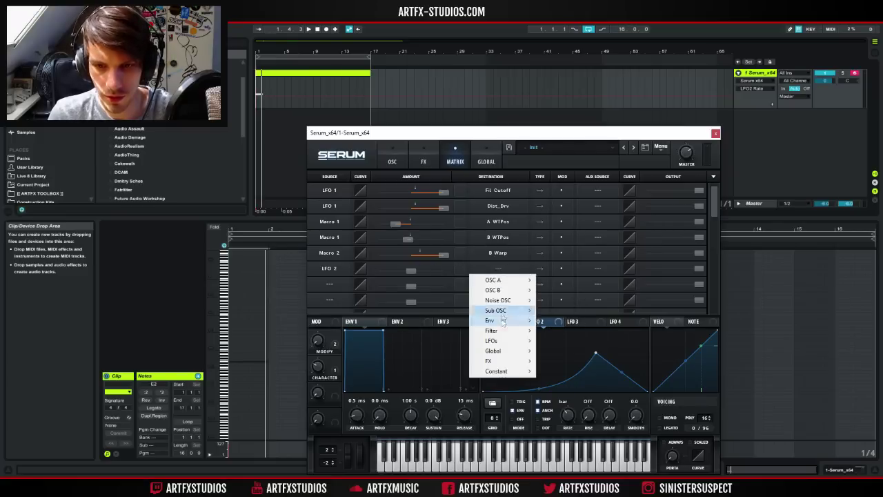
mouse_move(507, 351)
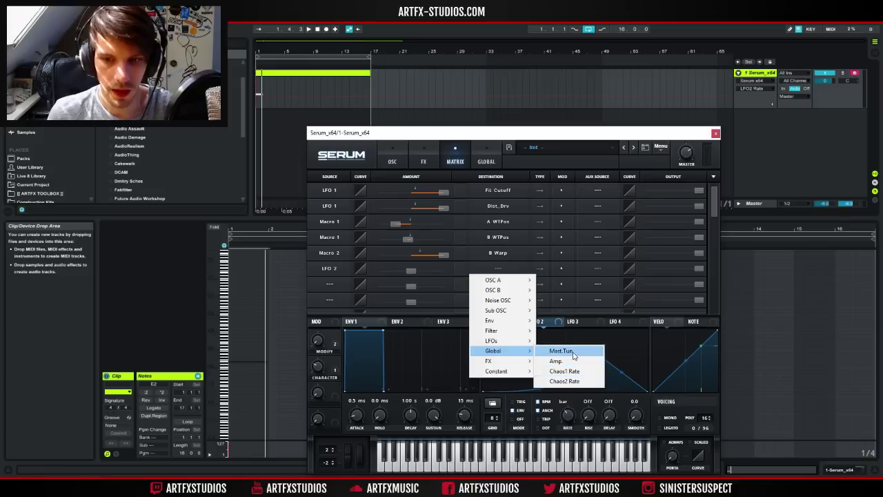
left_click(560, 351)
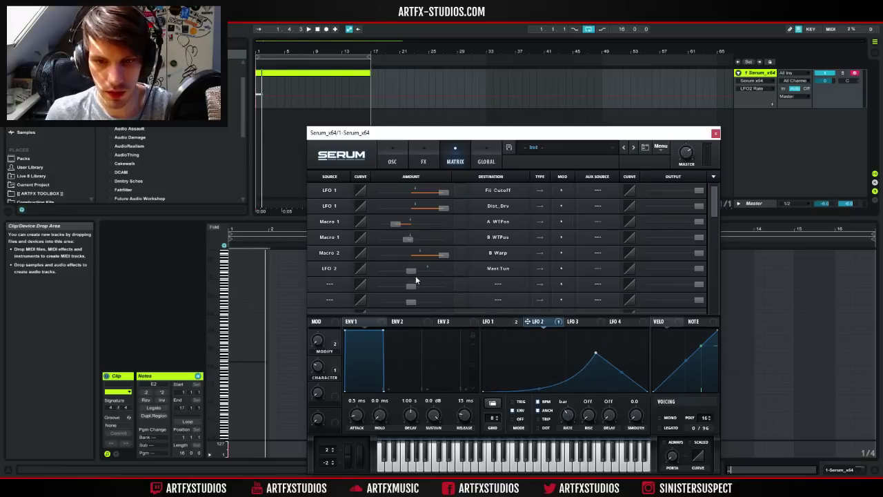
left_click_drag(416, 276, 415, 275)
key("space")
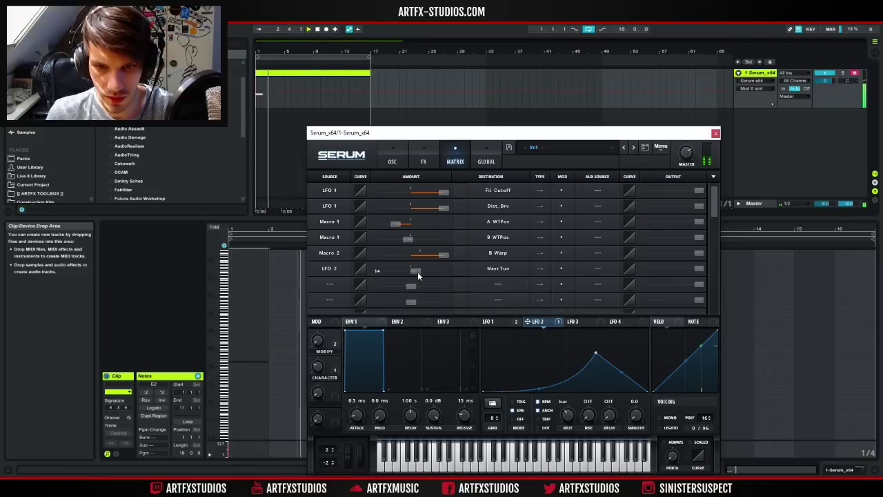
Set Macro 3 as the auxiliary source of the LFO 2 master tuning route, rename it PITCH, and try it during playback.
left_click(513, 268)
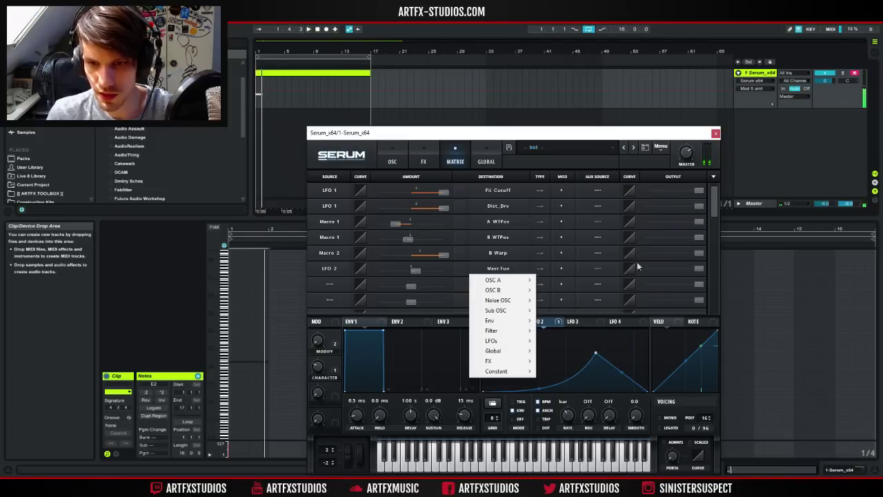
left_click(595, 272)
left_click(610, 447)
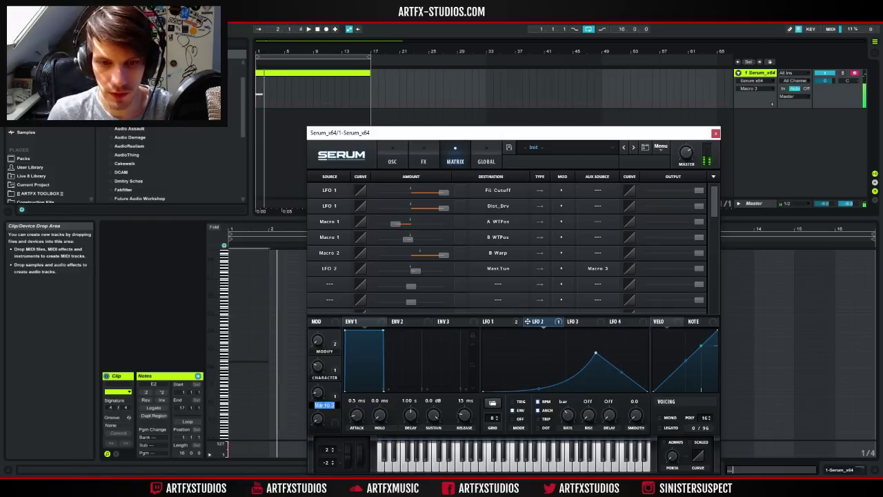
type("PITCH")
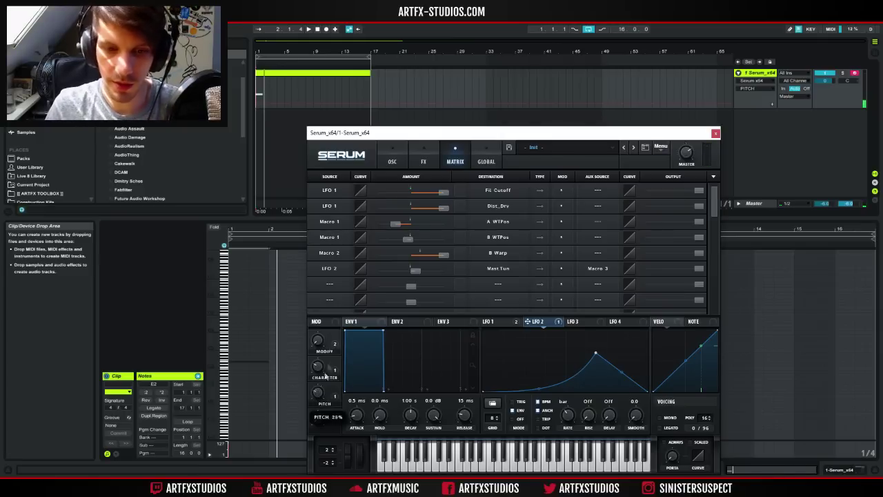
key("space")
left_click_drag(320, 394, 319, 398)
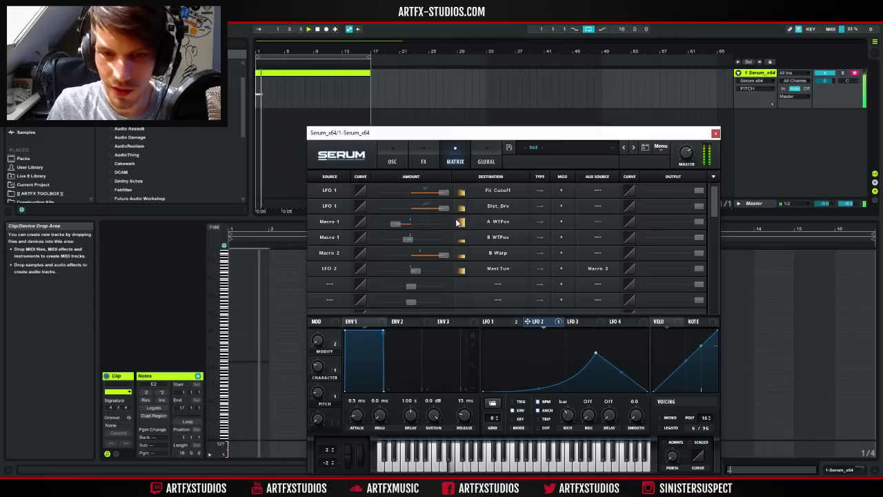
Return to the oscillator page and credit ARTFX as the preset's author.
left_click(404, 156)
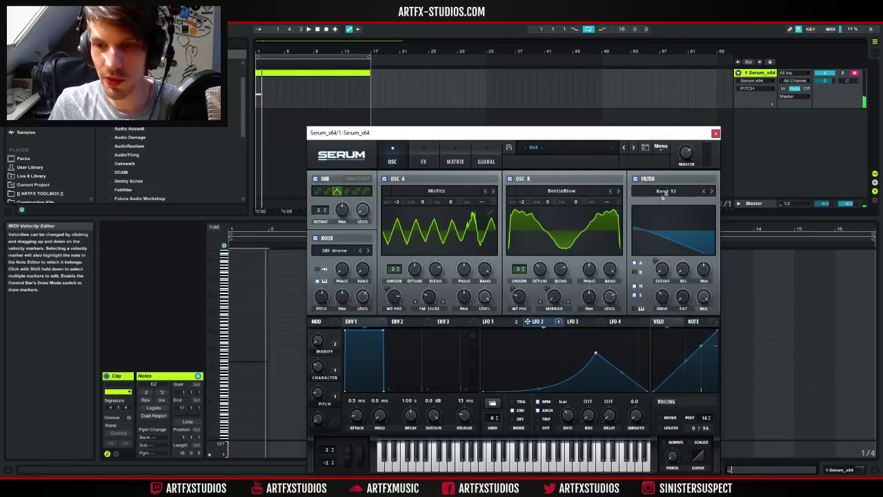
left_click(632, 162)
type("by ARTFX\\")
key("BackSpace")
key("Return")
Enter DAMN SON as the preset's description.
left_click(577, 162)
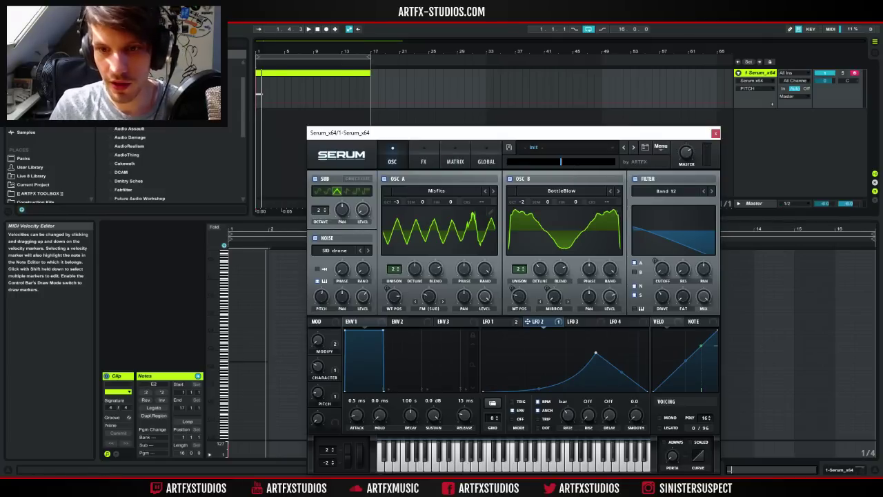
type("Damn sp")
key("BackSpace")
key("BackSpace")
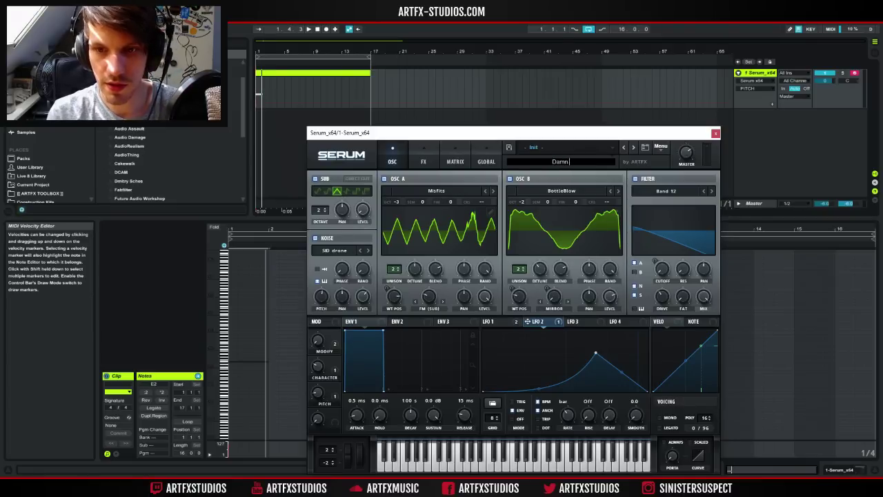
key("BackSpace")
key("BackSpace")
key("BackSpace")
key("BackSpace")
type("TITAN")
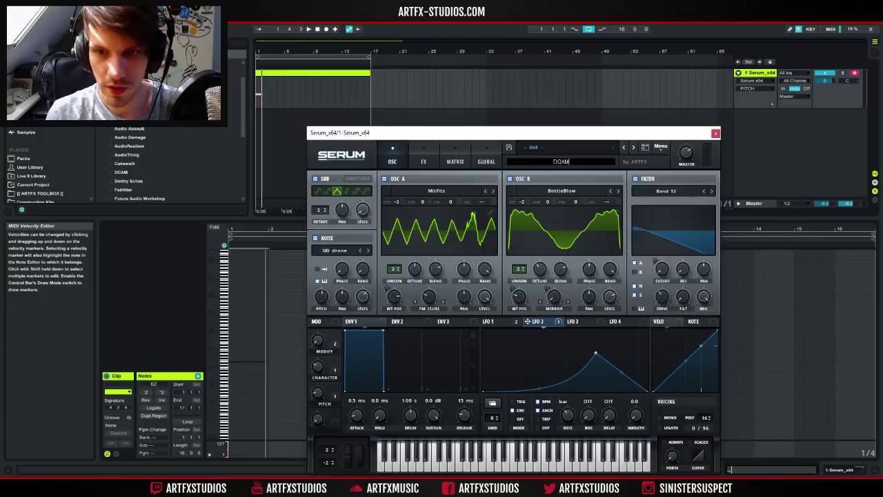
key("BackSpace")
key("BackSpace")
key("BackSpace")
key("BackSpace")
key("BackSpace")
type("DAMN SON")
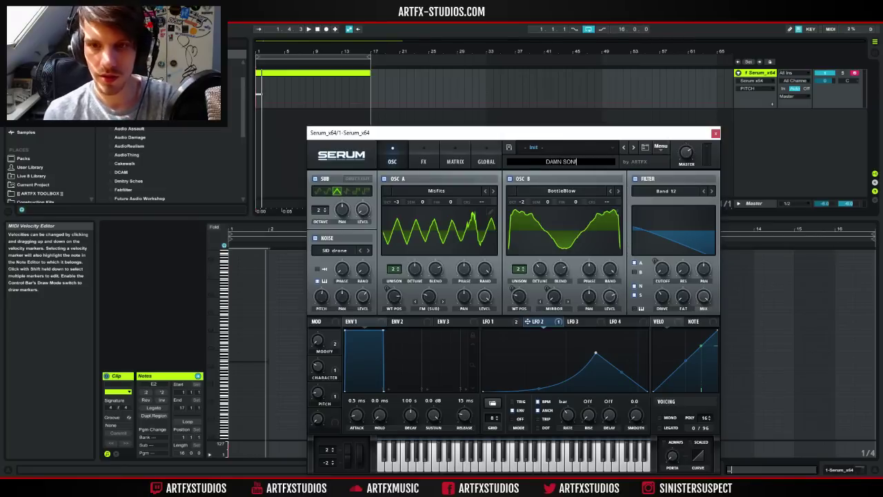
key("Return")
Save the preset as DRN-Damn Son in the Drones folder of ARTFX Forgotten Worlds.
left_click(507, 148)
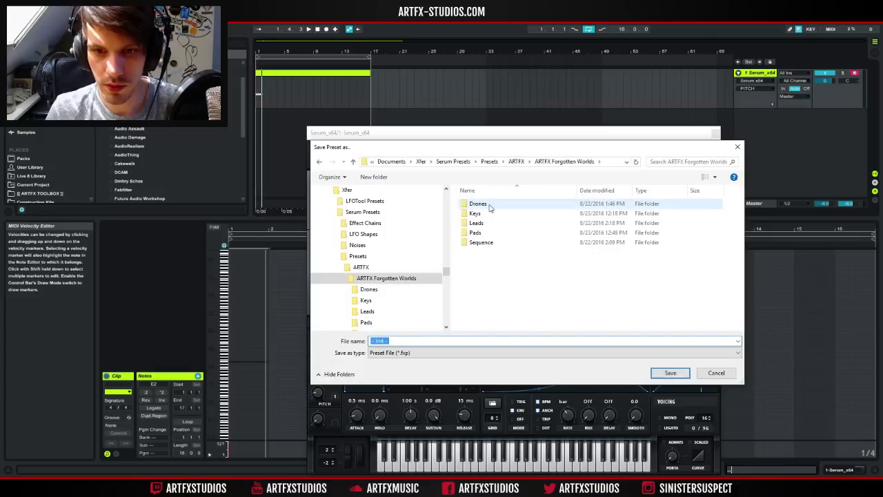
double_click(490, 205)
triple_click(428, 343)
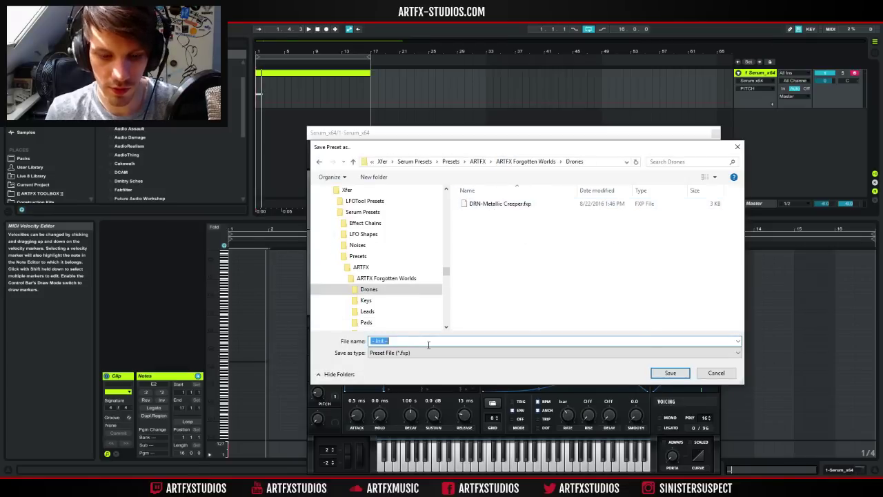
type("DRN-D")
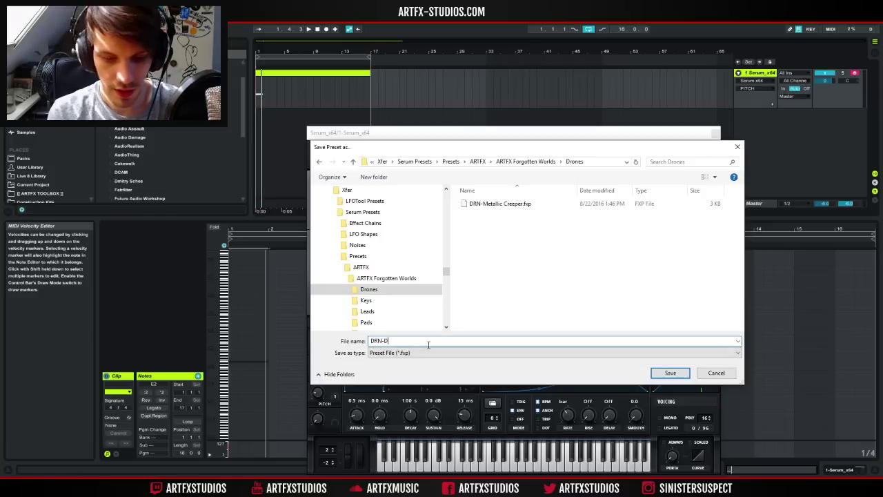
type("amn Son")
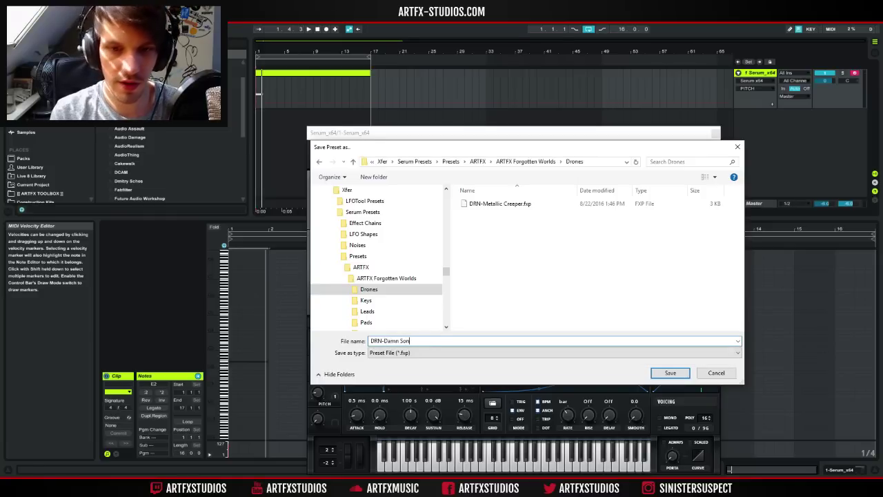
key("Return")
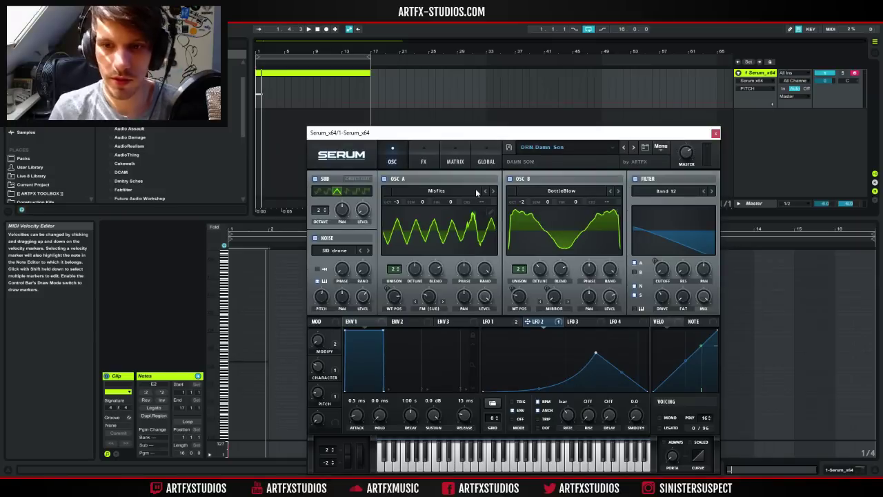